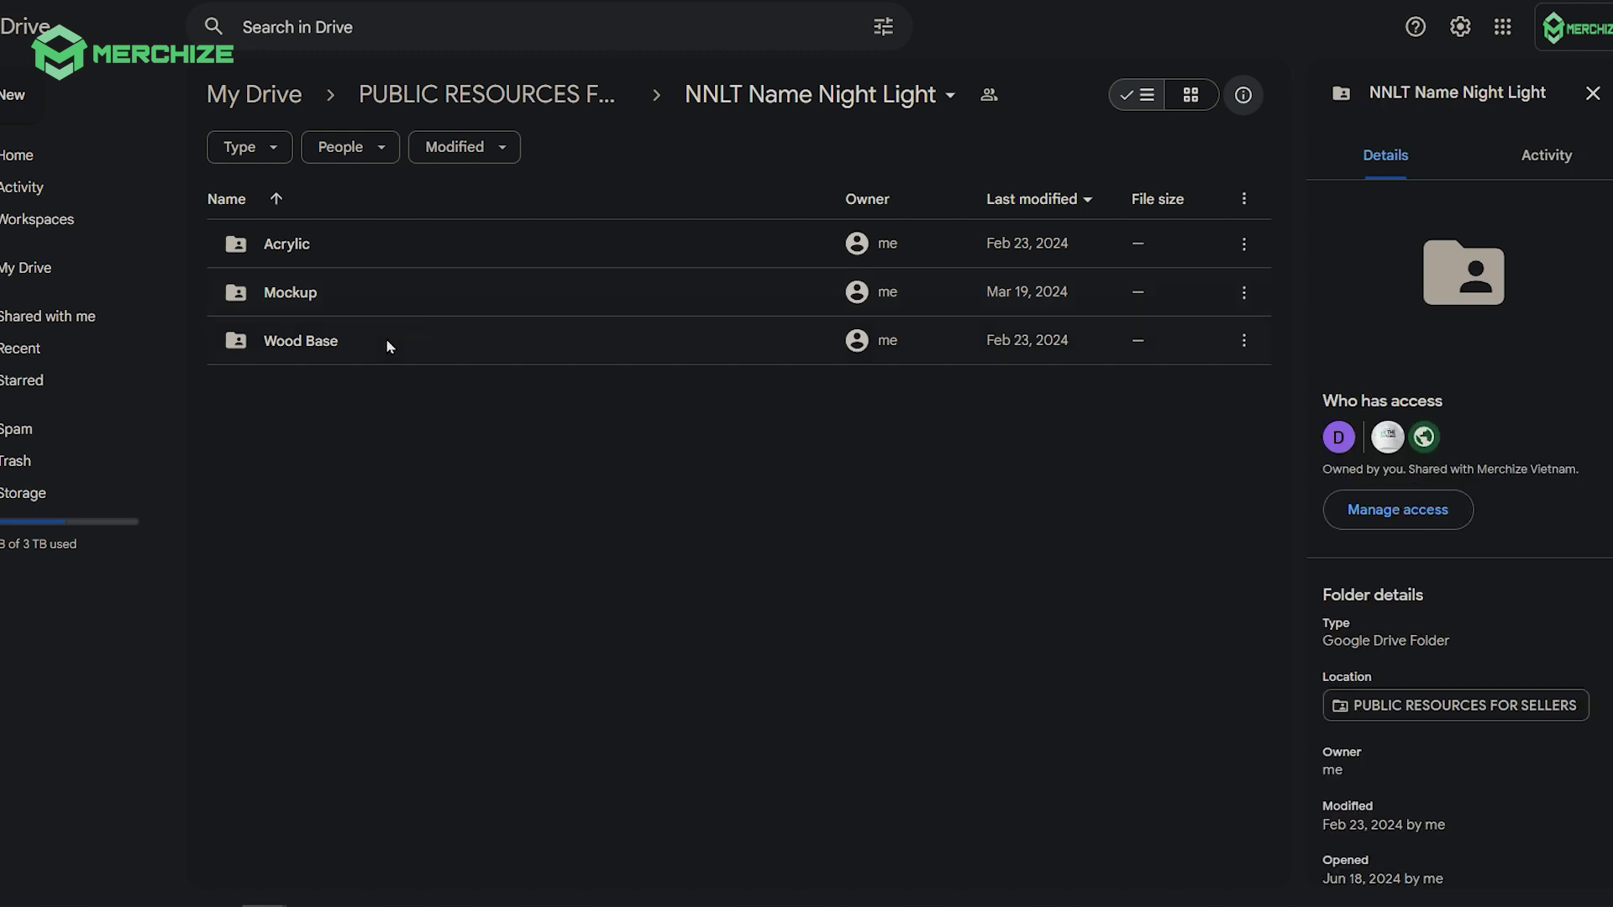
Step: Open the Acrylic folder's Name Night Light template in the Photopea web editor
{"action": "left_click", "coordinate": [481, 247]}
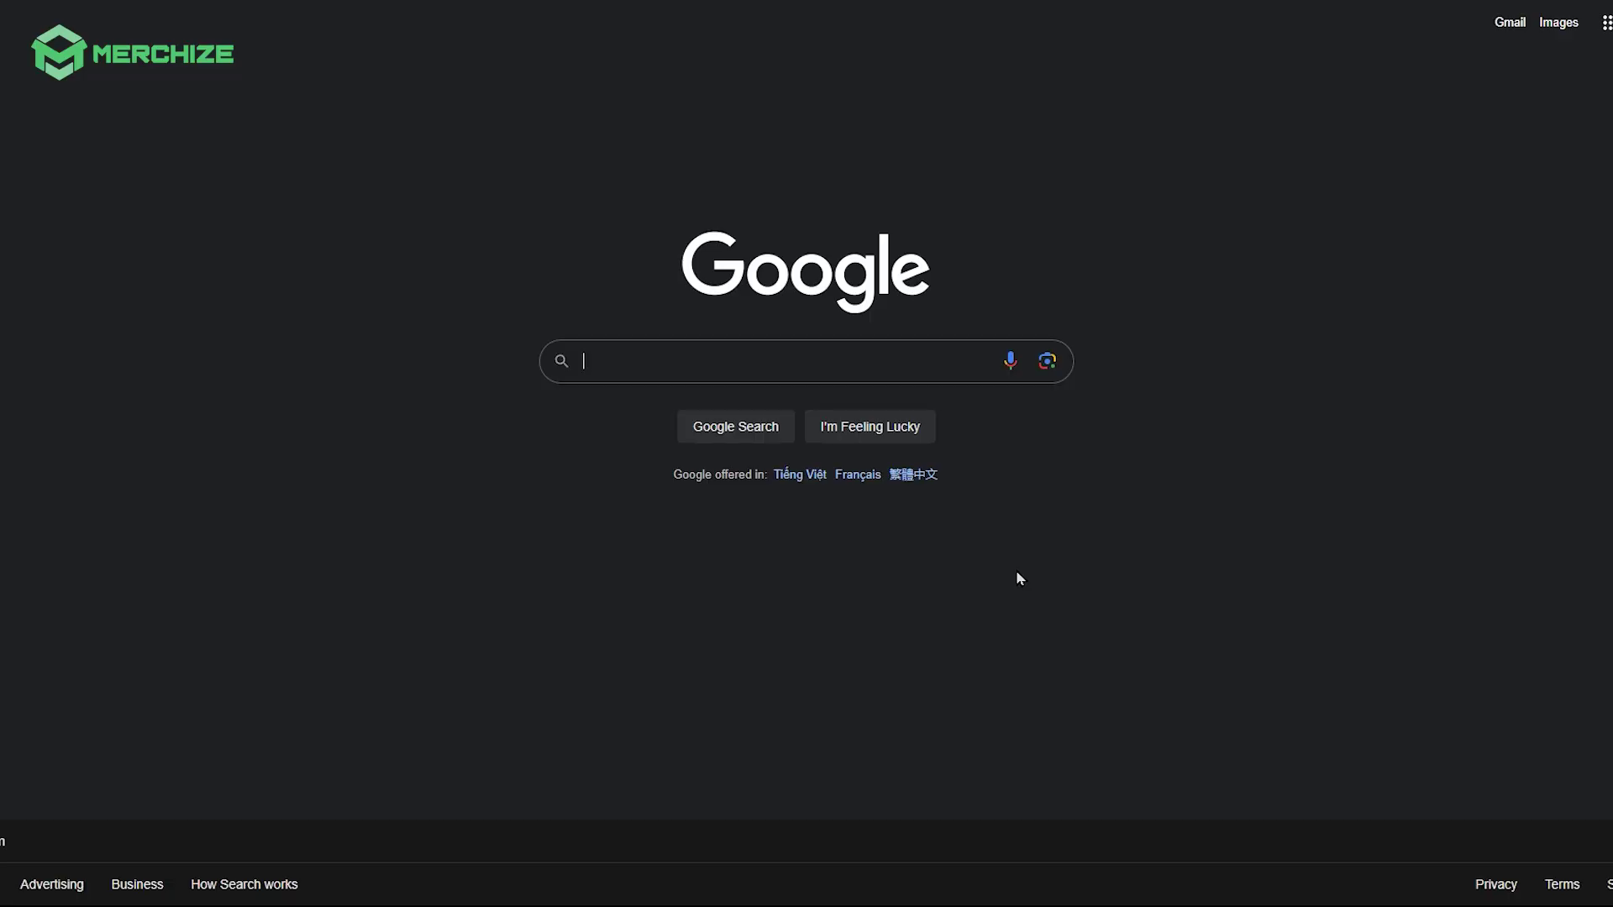
{"action": "type", "text": "photopea.co"}
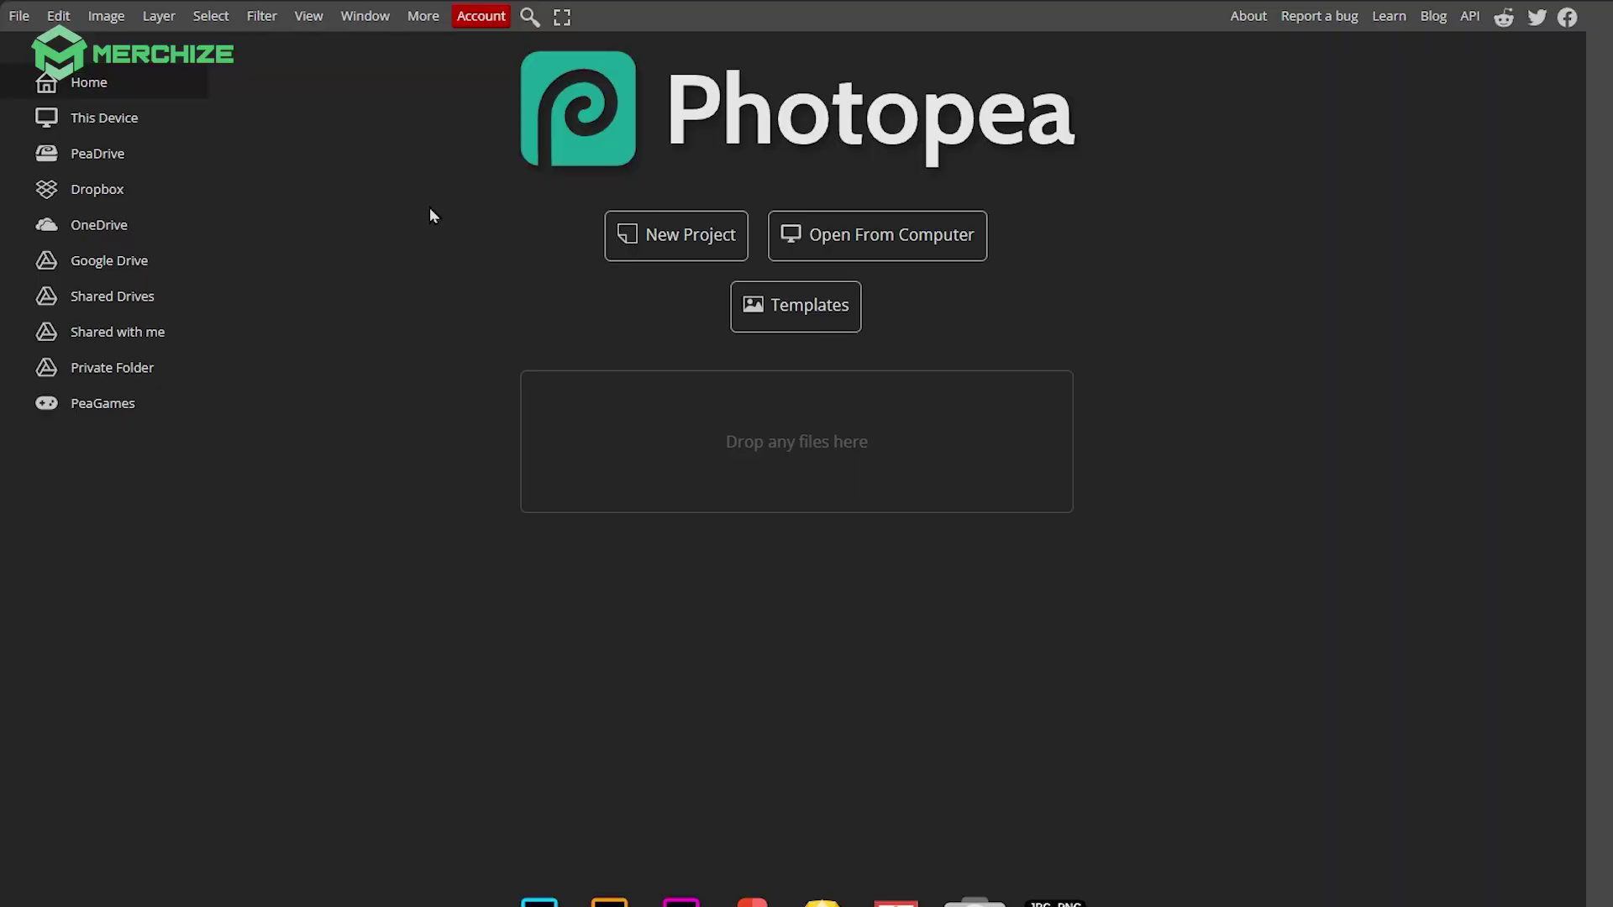
{"action": "left_click_drag", "start_coordinate": [983, 353], "coordinate": [769, 405]}
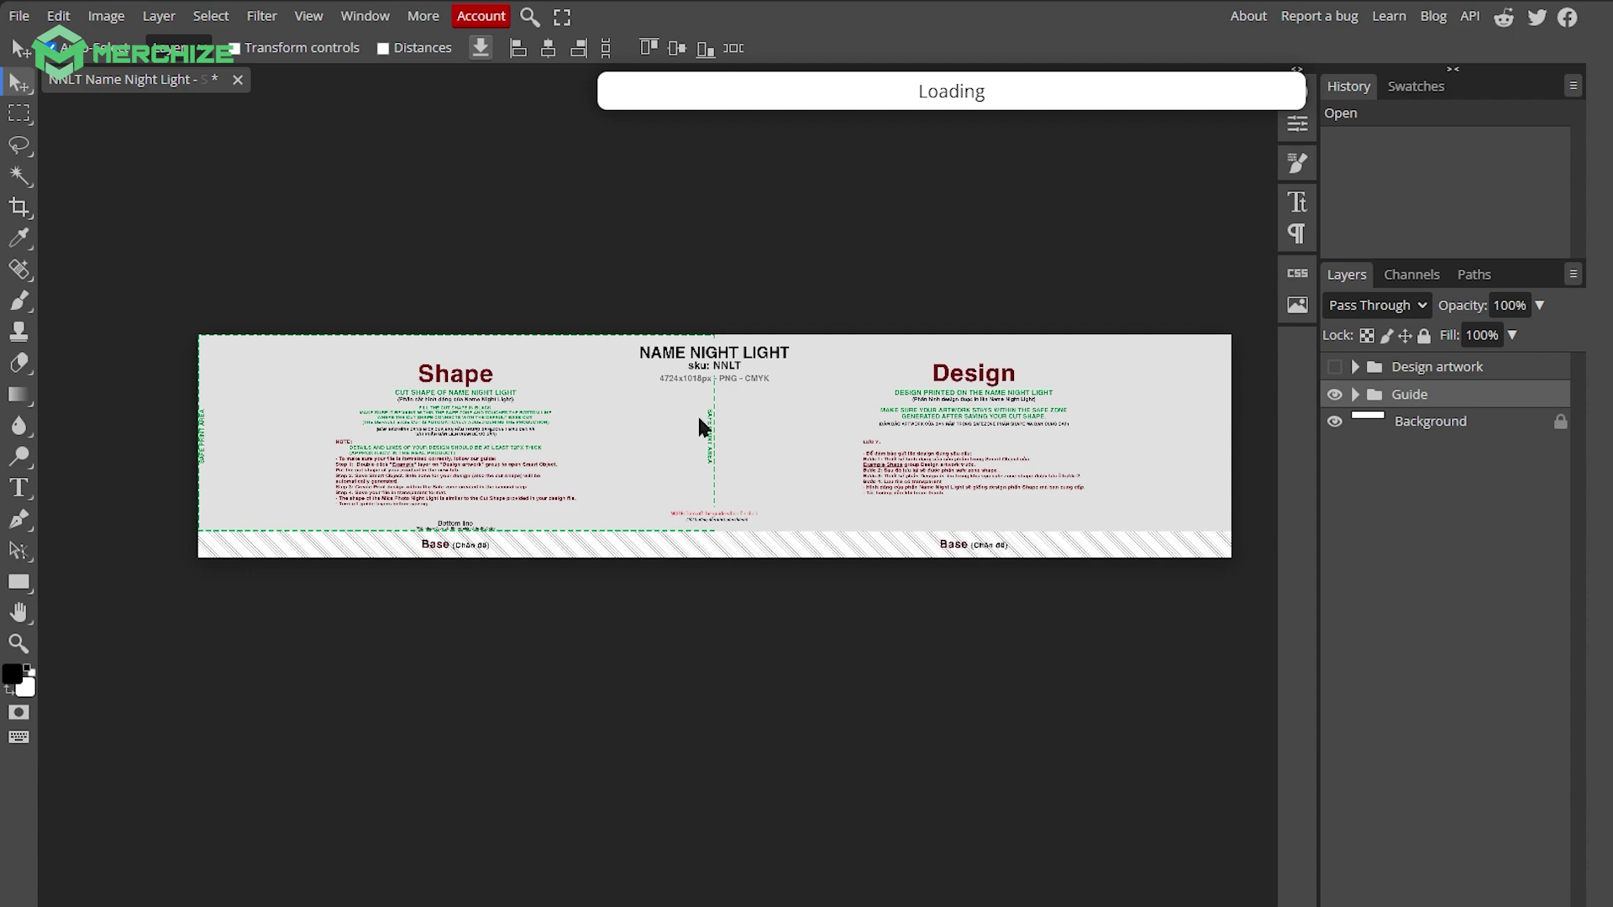
Step: Read the Shape and Design guidelines in the acrylic template and inspect the safe print areas in the wood base template
{"action": "scroll", "coordinate": [439, 418], "scroll_direction": "up", "scroll_amount": 3}
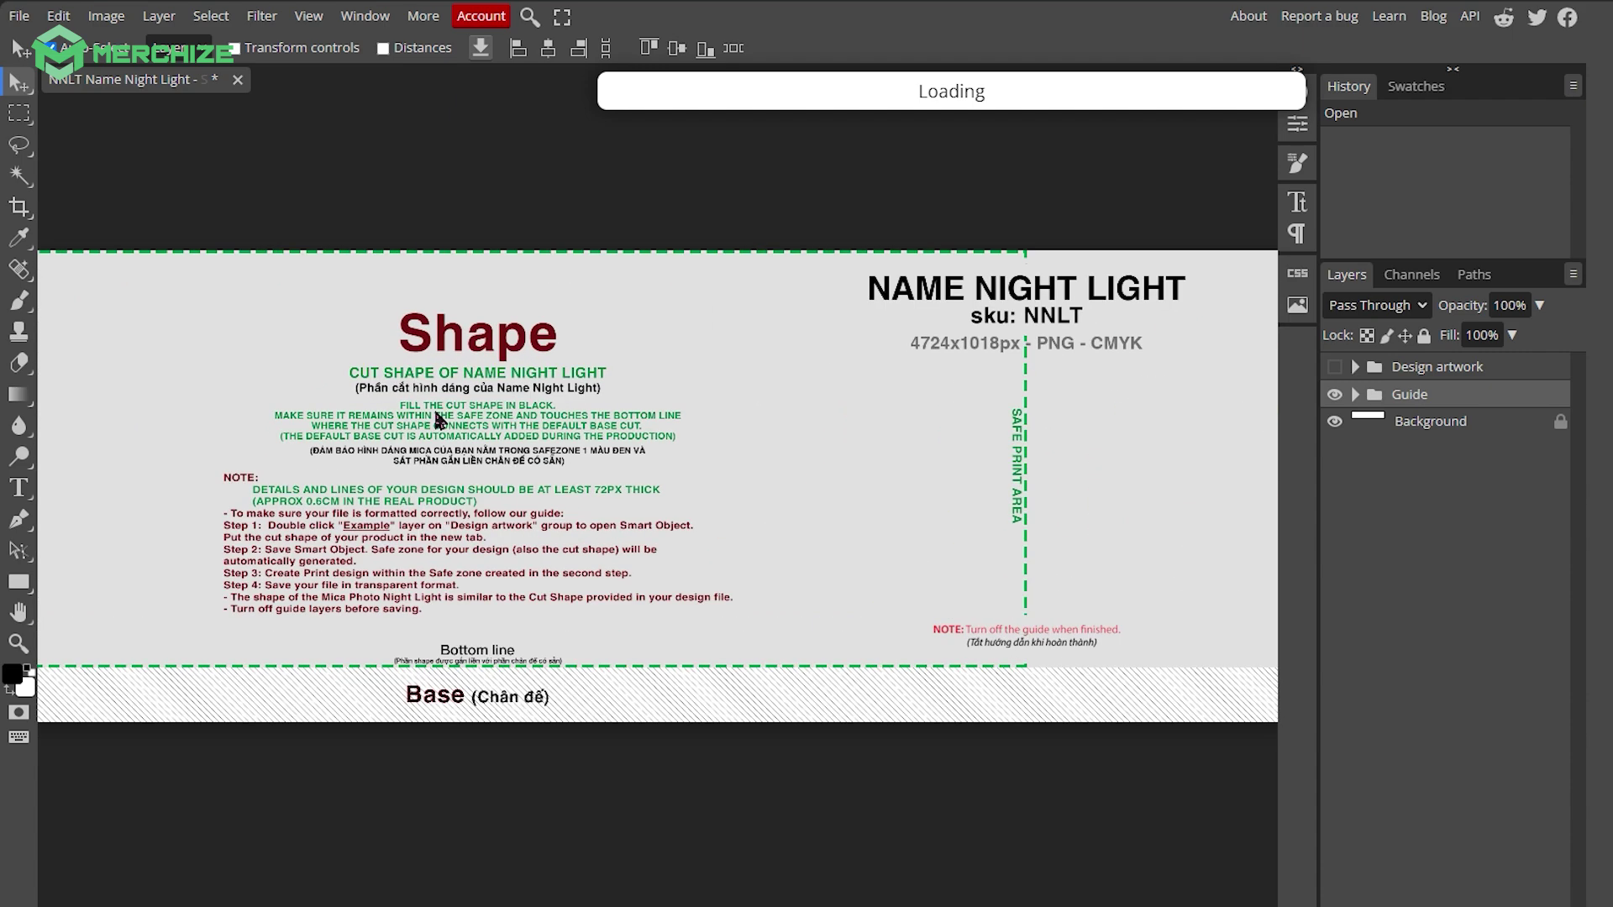
{"action": "scroll", "coordinate": [607, 415], "scroll_direction": "right", "scroll_amount": 8}
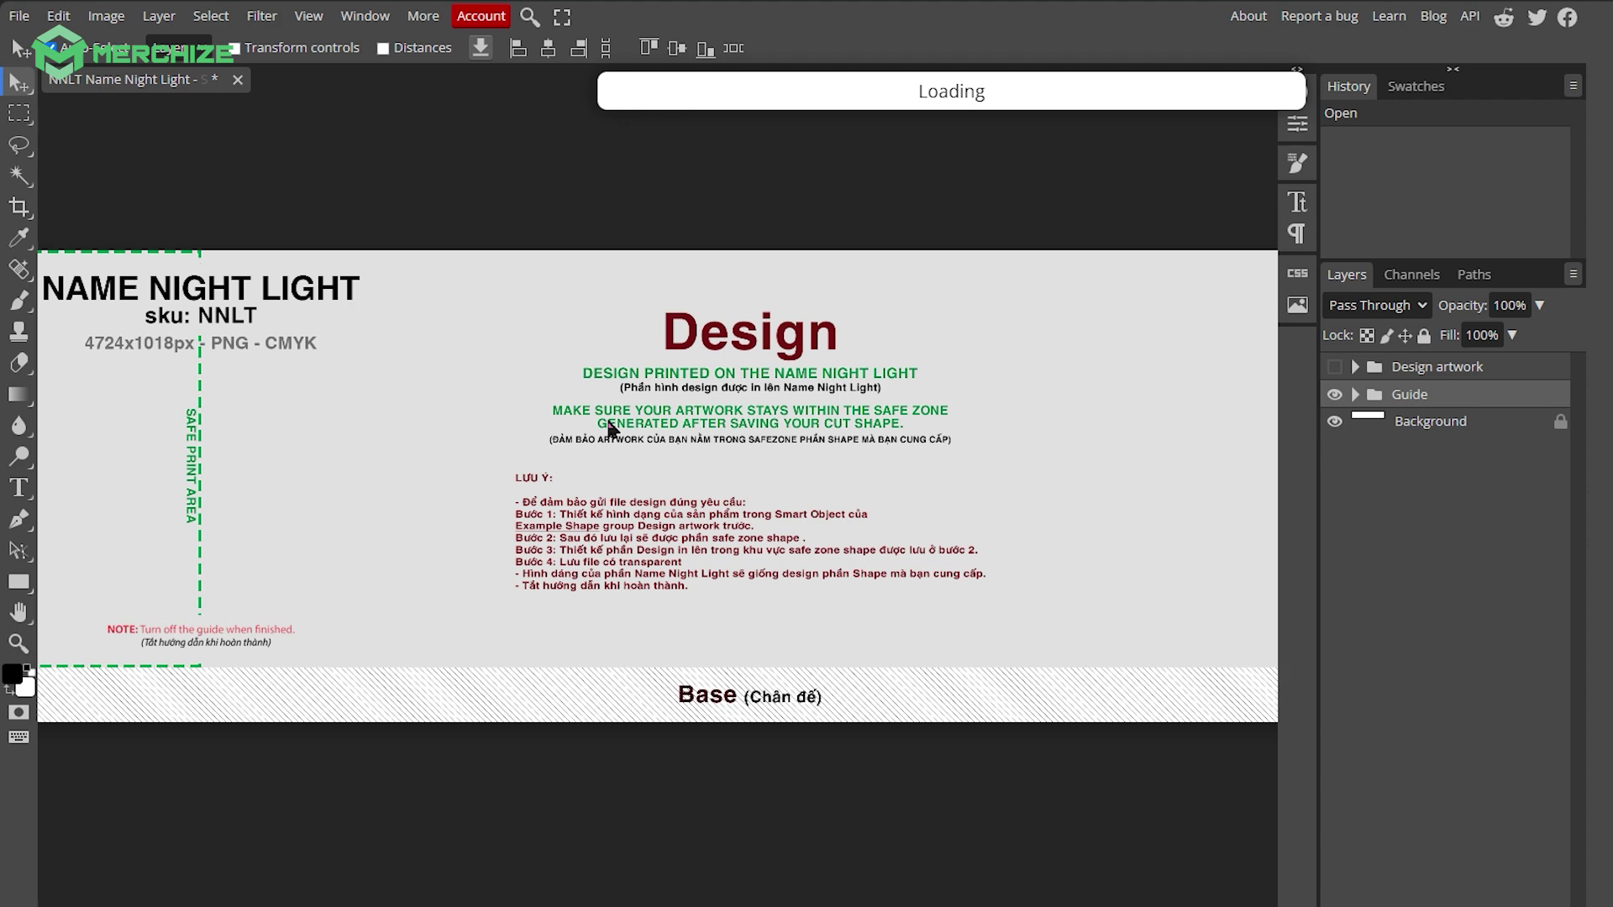
{"action": "scroll", "coordinate": [608, 429], "scroll_direction": "left", "scroll_amount": 5}
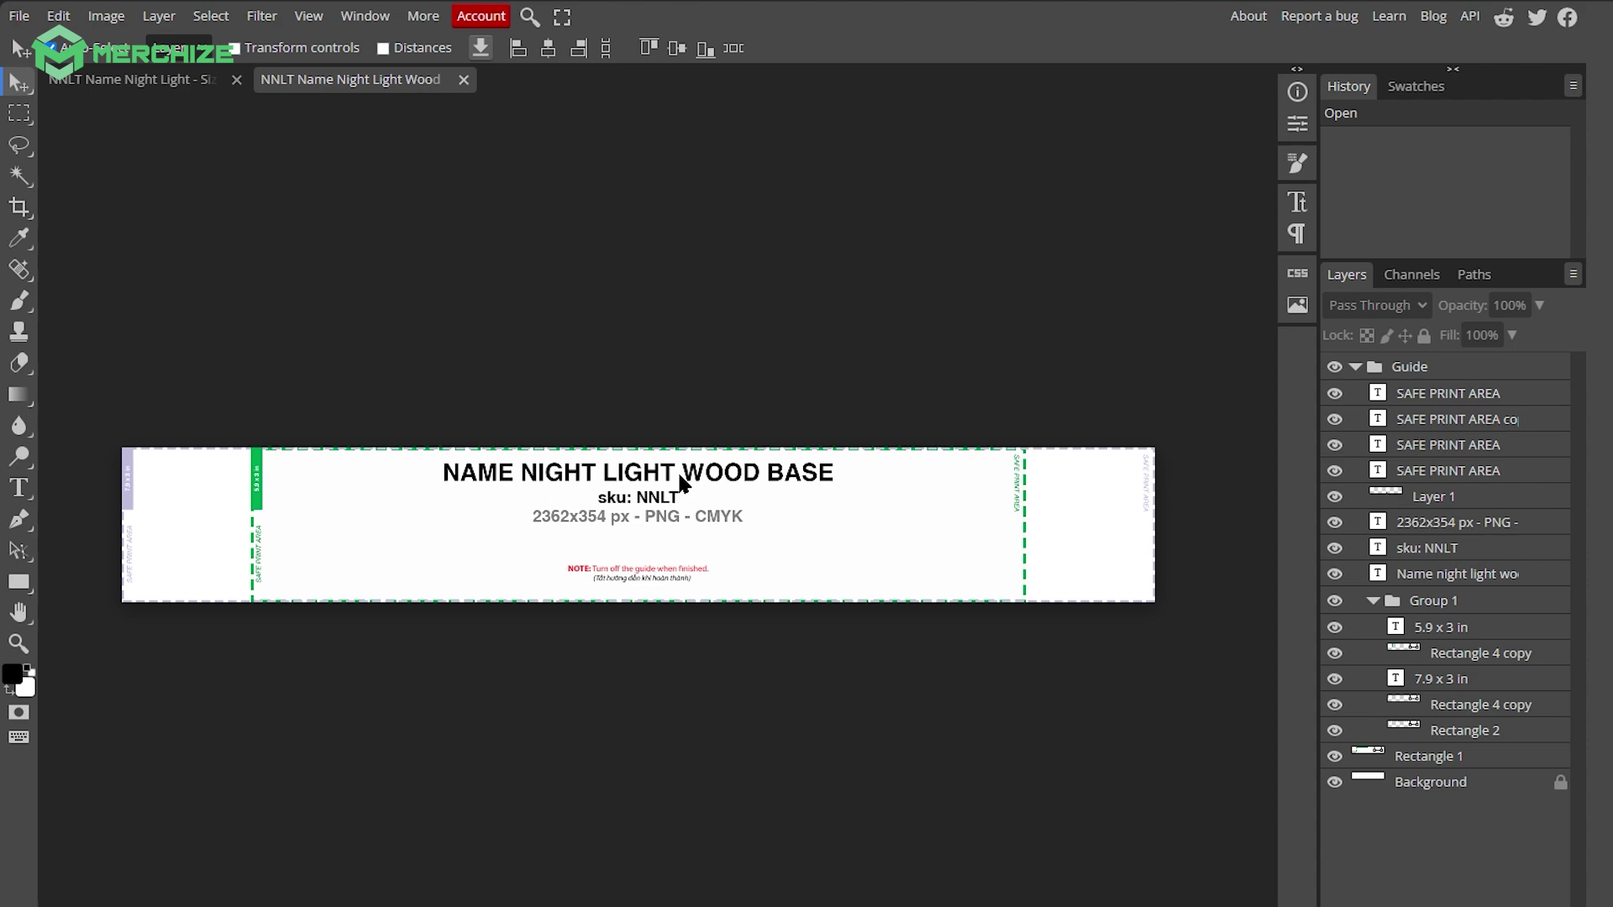
{"action": "scroll", "coordinate": [230, 518], "scroll_direction": "up", "scroll_amount": 8}
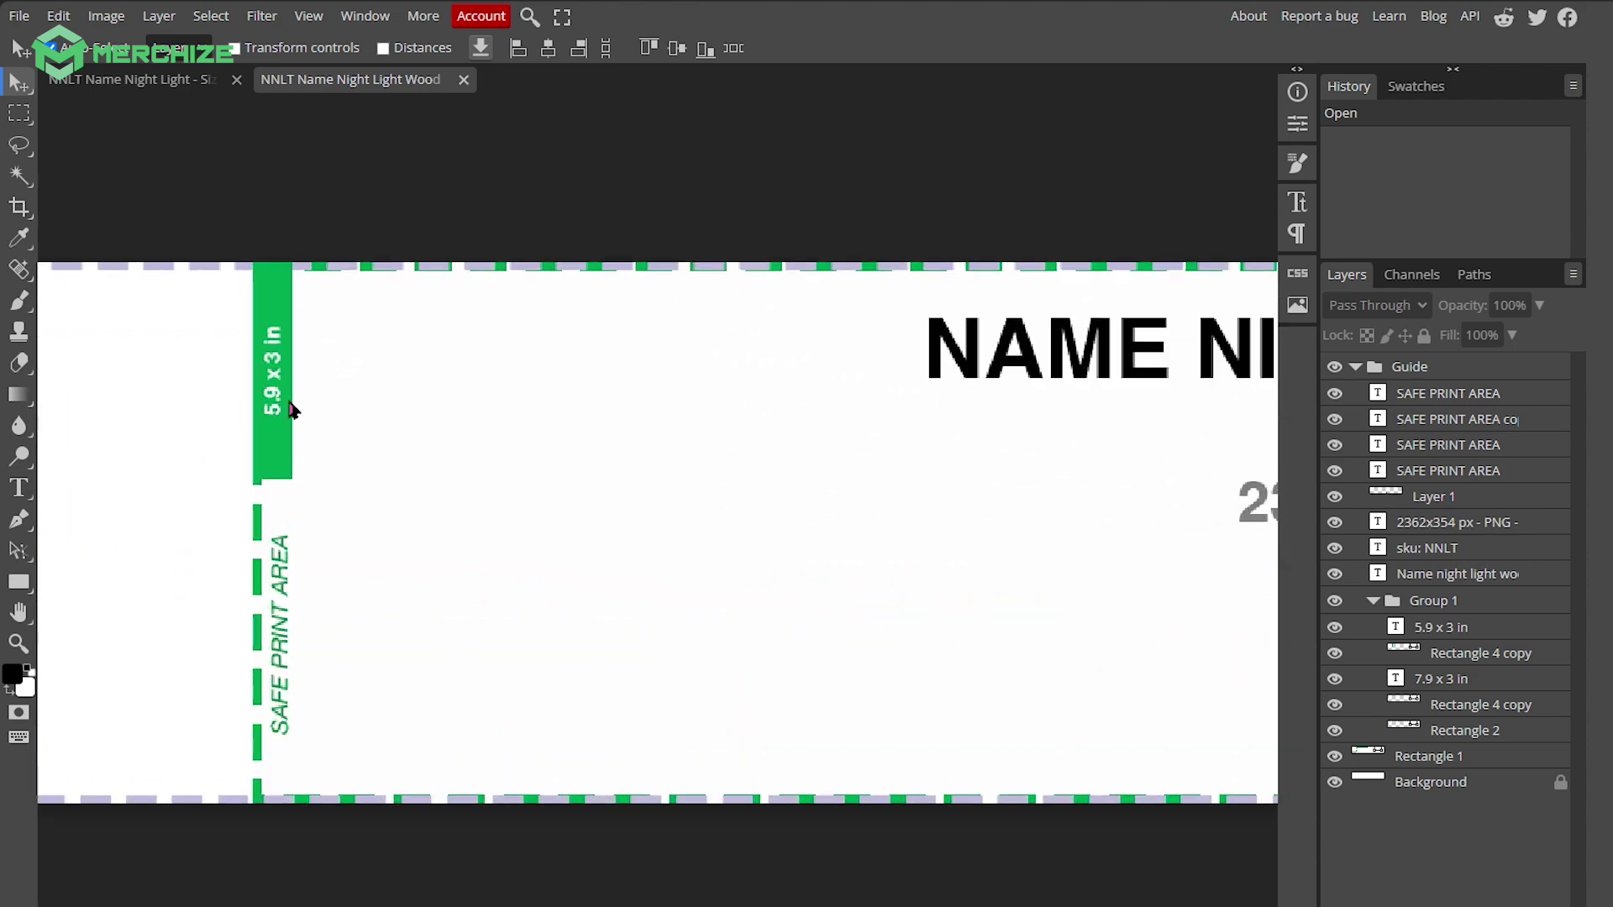
{"action": "scroll", "coordinate": [631, 490], "scroll_direction": "down", "scroll_amount": 8}
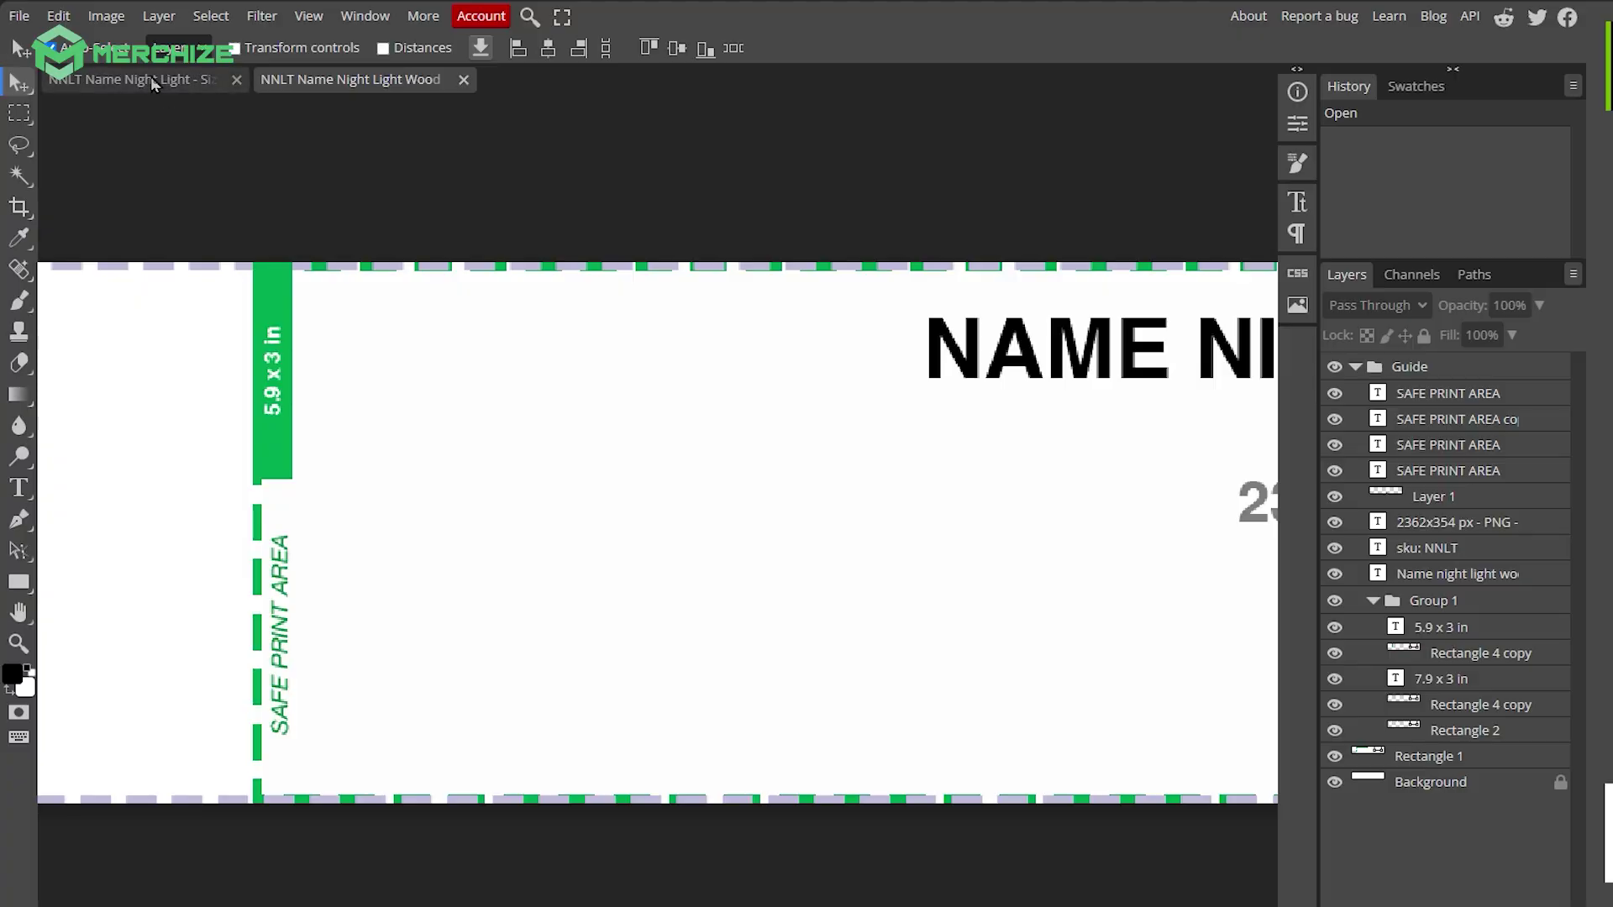
Step: Open the Example Shape smart object from the Design artwork group of the acrylic template and inspect the sample cut shape
{"action": "left_click", "coordinate": [149, 78]}
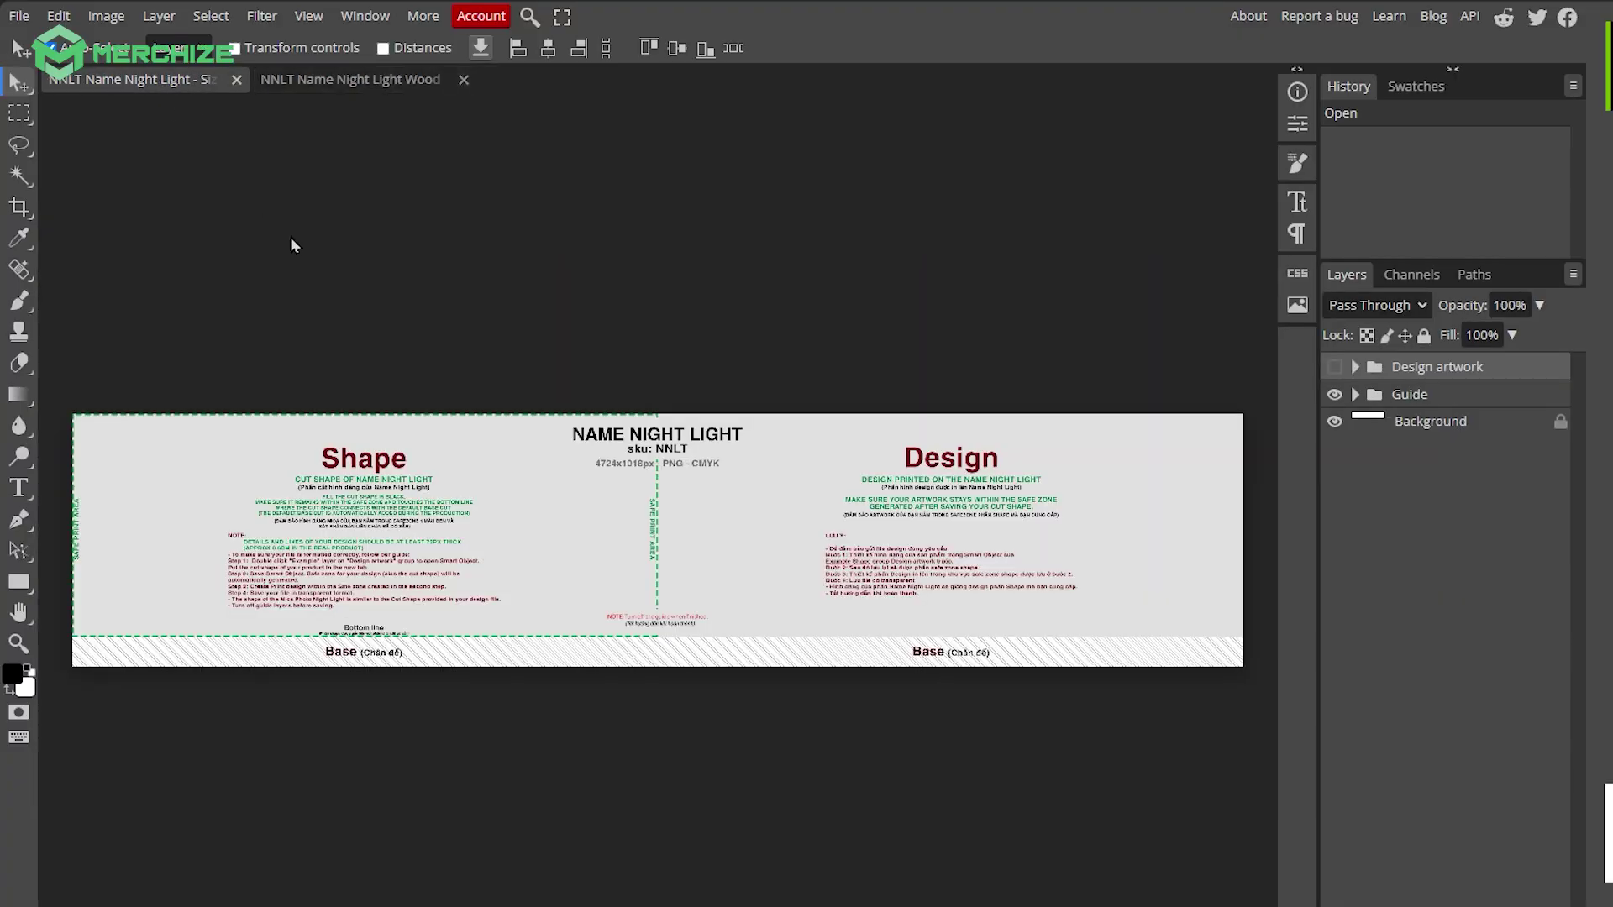
{"action": "left_click", "coordinate": [1354, 367]}
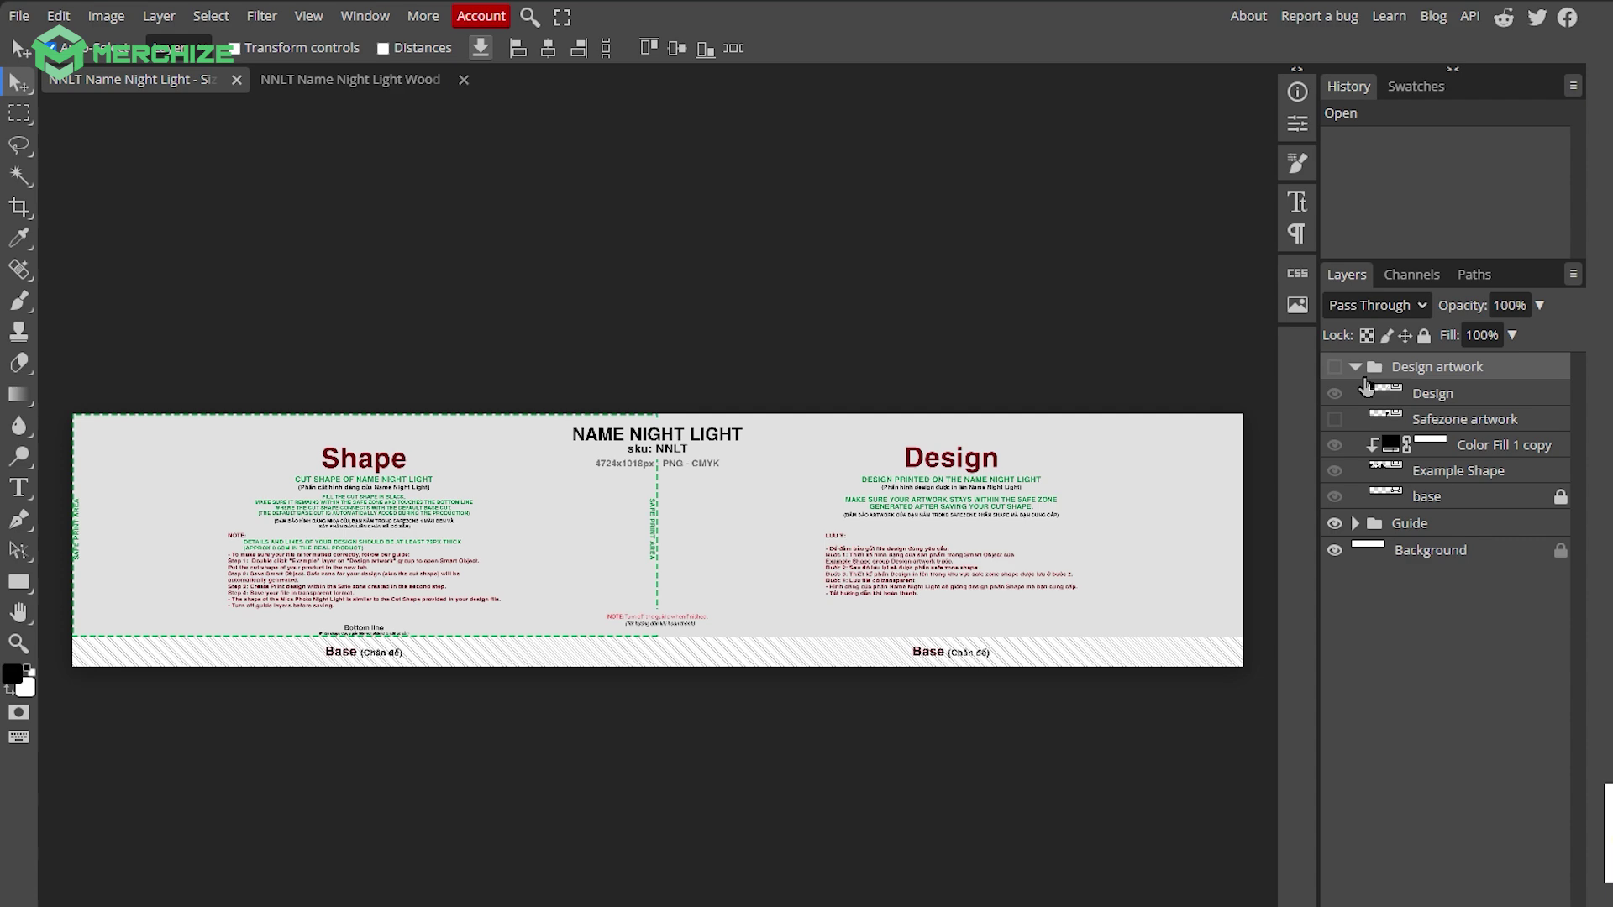
{"action": "double_click", "coordinate": [1399, 473]}
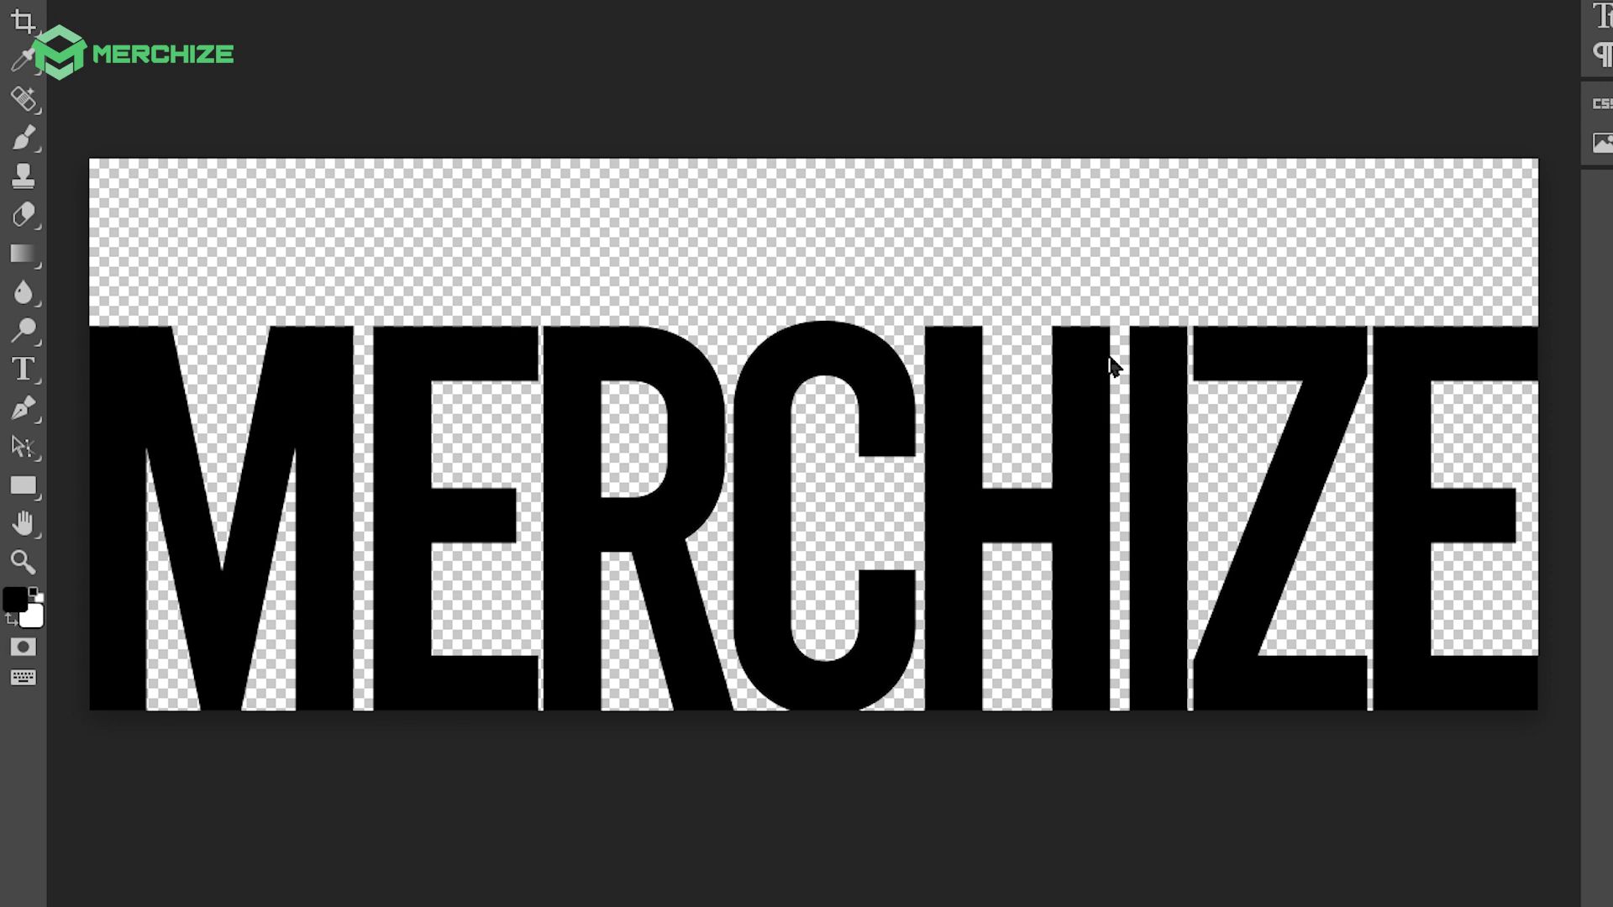
{"action": "scroll", "coordinate": [1113, 368], "scroll_direction": "down", "scroll_amount": 1}
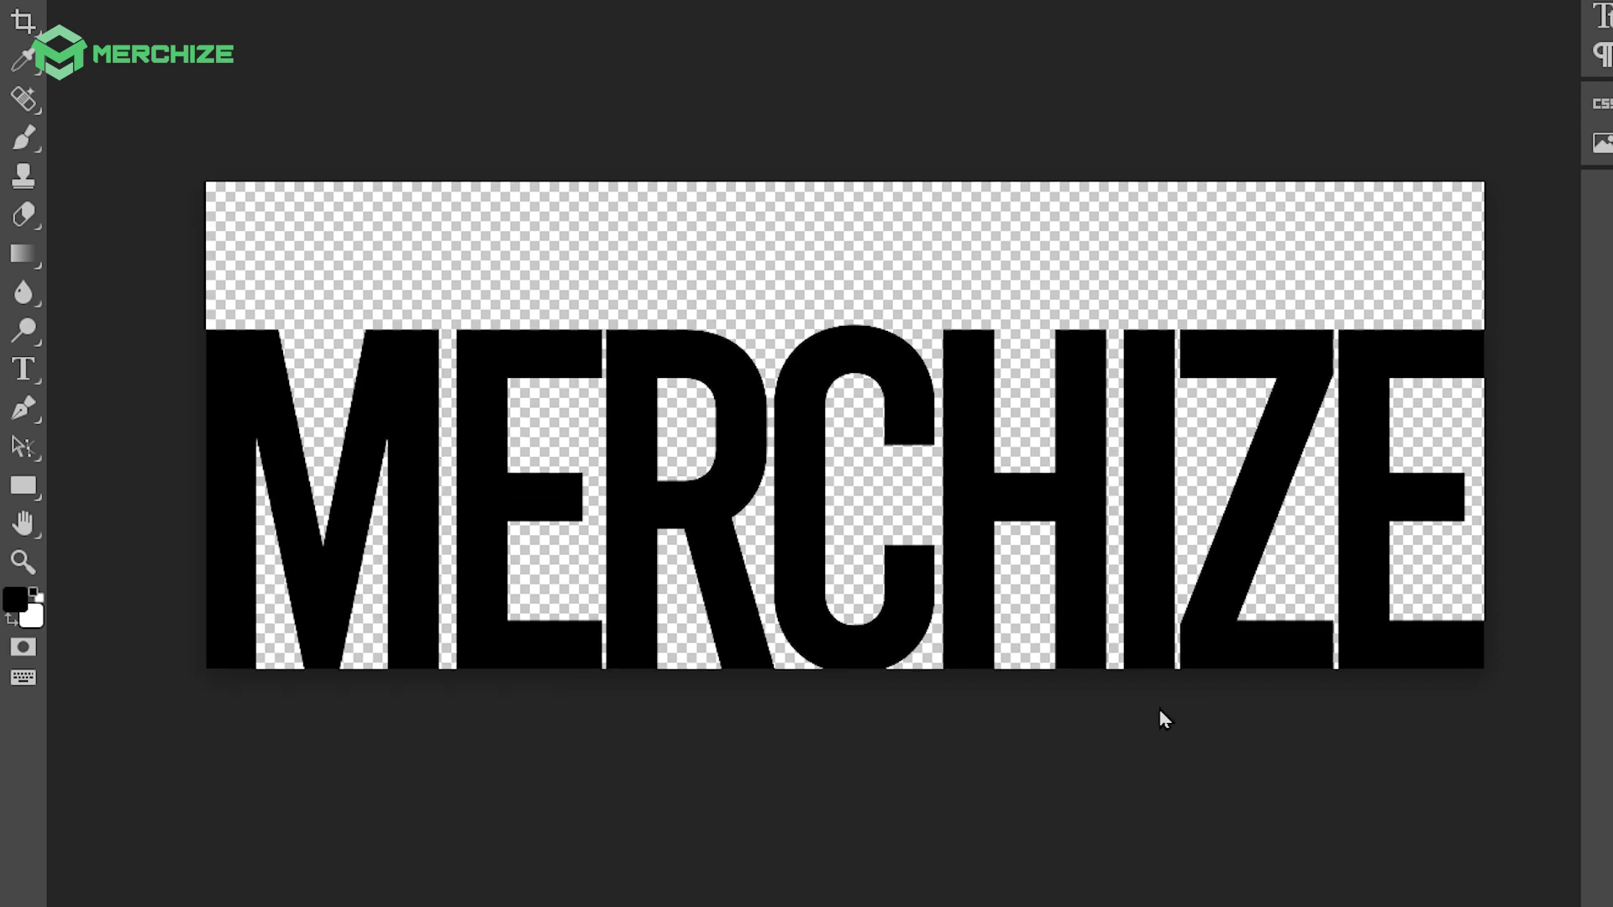
{"action": "scroll", "coordinate": [1181, 691], "scroll_direction": "up", "scroll_amount": 8}
{"action": "scroll", "coordinate": [1184, 693], "scroll_direction": "down", "scroll_amount": 9}
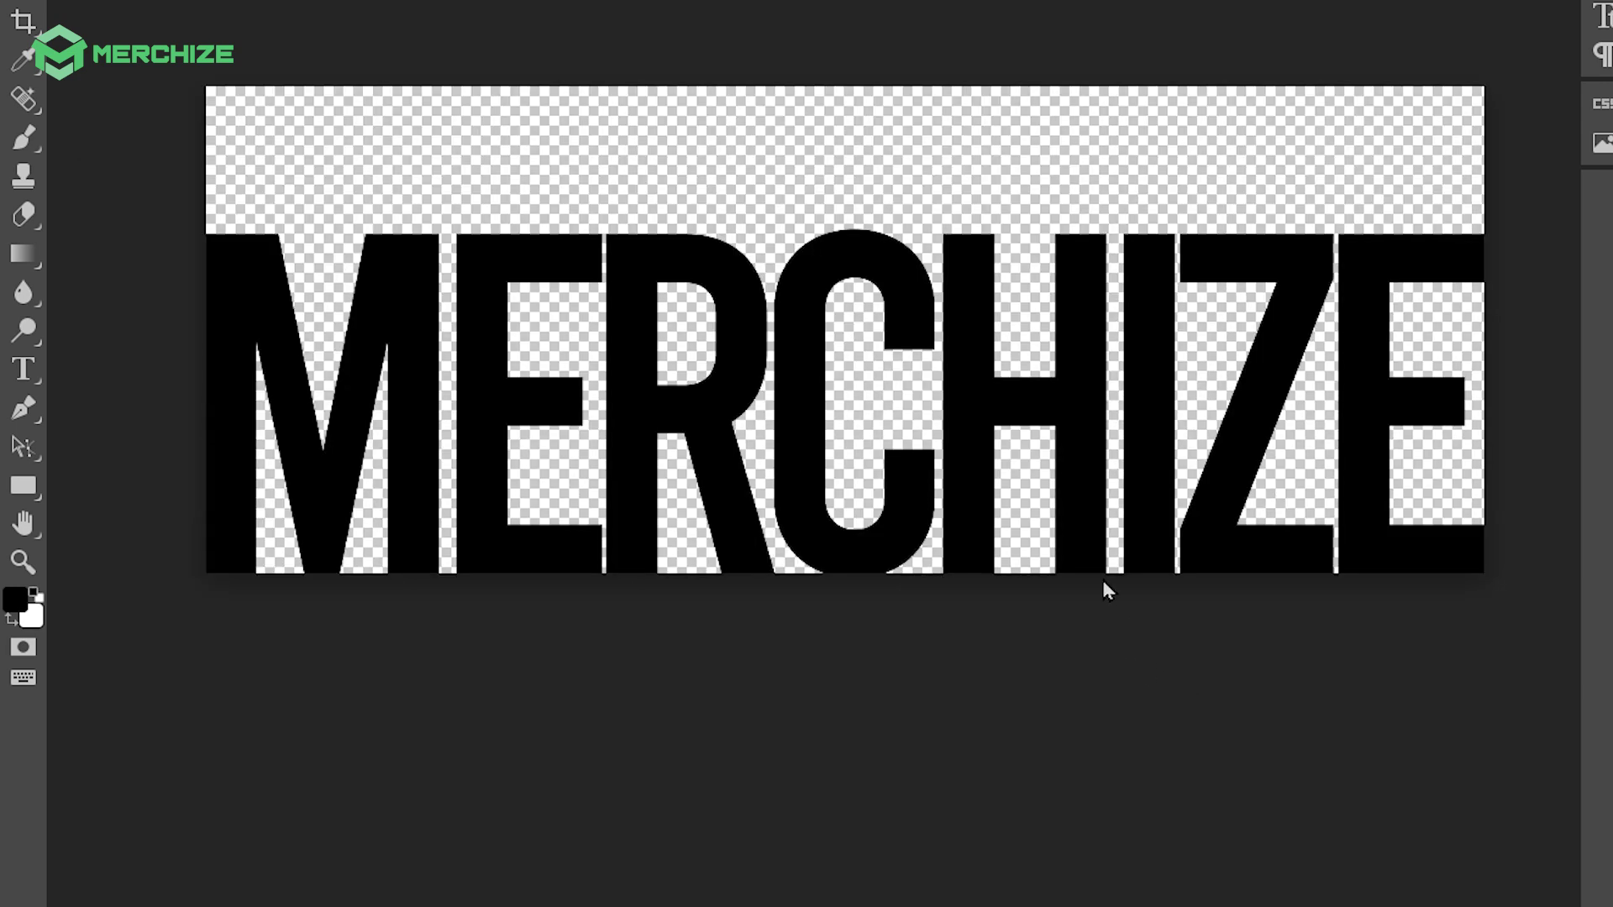
{"action": "scroll", "coordinate": [1156, 616], "scroll_direction": "up", "scroll_amount": 2}
{"action": "left_click_drag", "start_coordinate": [1147, 521], "coordinate": [1147, 515]}
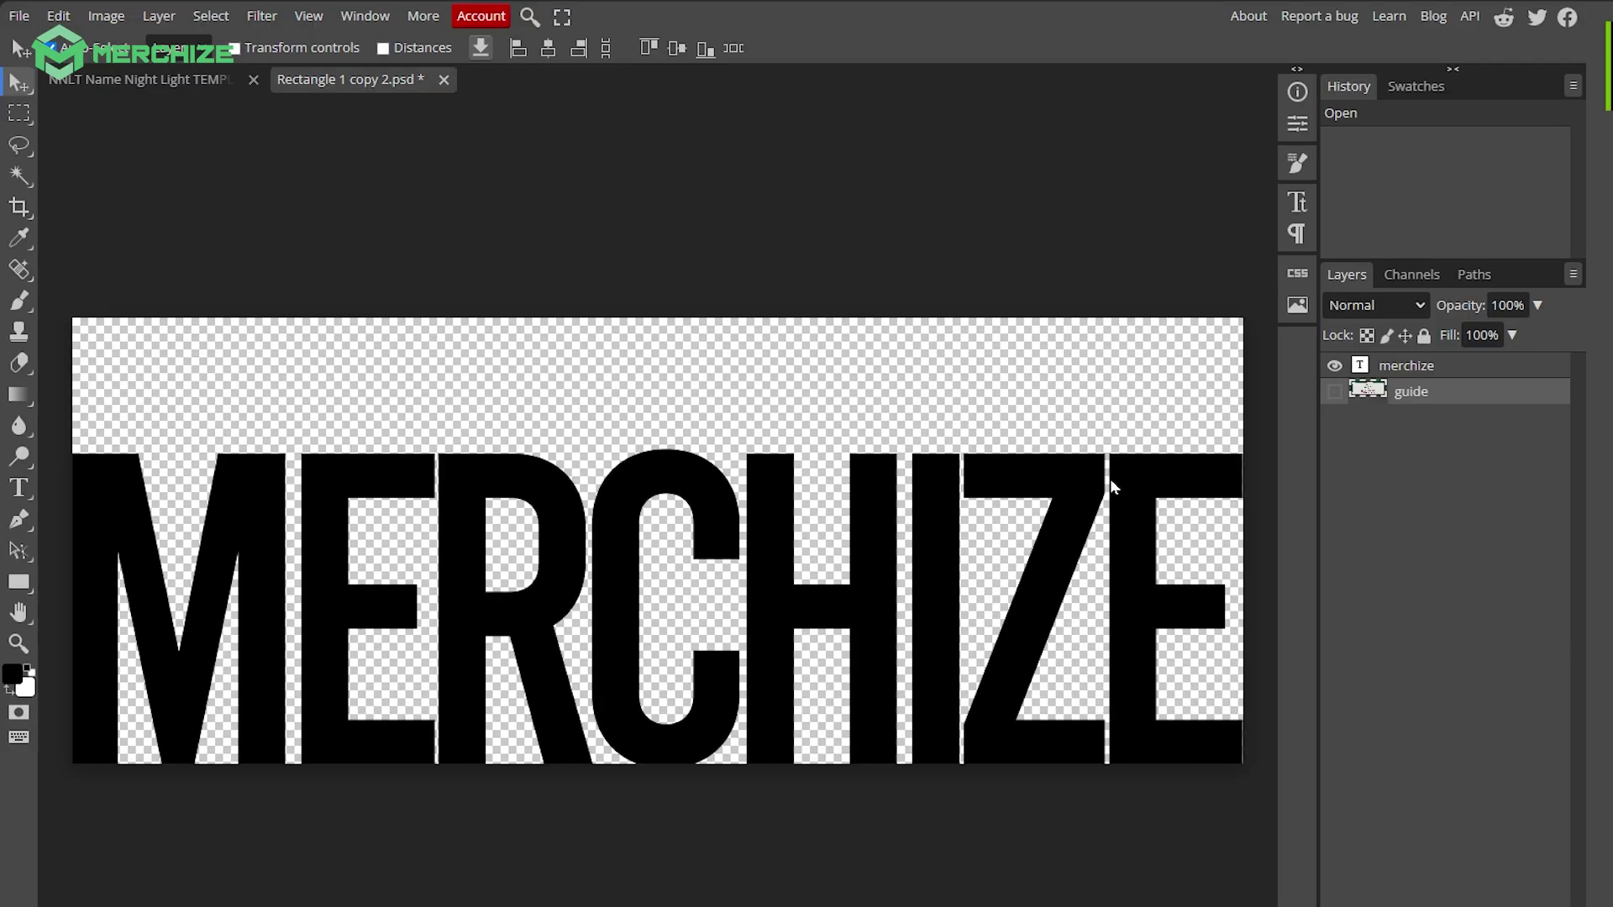
Step: Hide the sample merchize text layer and place the NNLT Name Night Light image into the cut shape document
{"action": "left_click", "coordinate": [1334, 365]}
{"action": "left_click", "coordinate": [19, 15]}
{"action": "left_click", "coordinate": [64, 107]}
{"action": "scroll", "coordinate": [669, 553], "scroll_direction": "down", "scroll_amount": 1}
{"action": "double_click", "coordinate": [307, 143]}
Step: Scale and position the placed image so the black MOM silhouette spans the canvas width and meets its lower edge
{"action": "left_click_drag", "start_coordinate": [603, 459], "coordinate": [597, 445]}
{"action": "left_click_drag", "start_coordinate": [657, 585], "coordinate": [690, 859]}
{"action": "left_click_drag", "start_coordinate": [313, 603], "coordinate": [788, 484]}
{"action": "scroll", "coordinate": [704, 464], "scroll_direction": "down", "scroll_amount": 5}
{"action": "left_click_drag", "start_coordinate": [682, 463], "coordinate": [703, 509]}
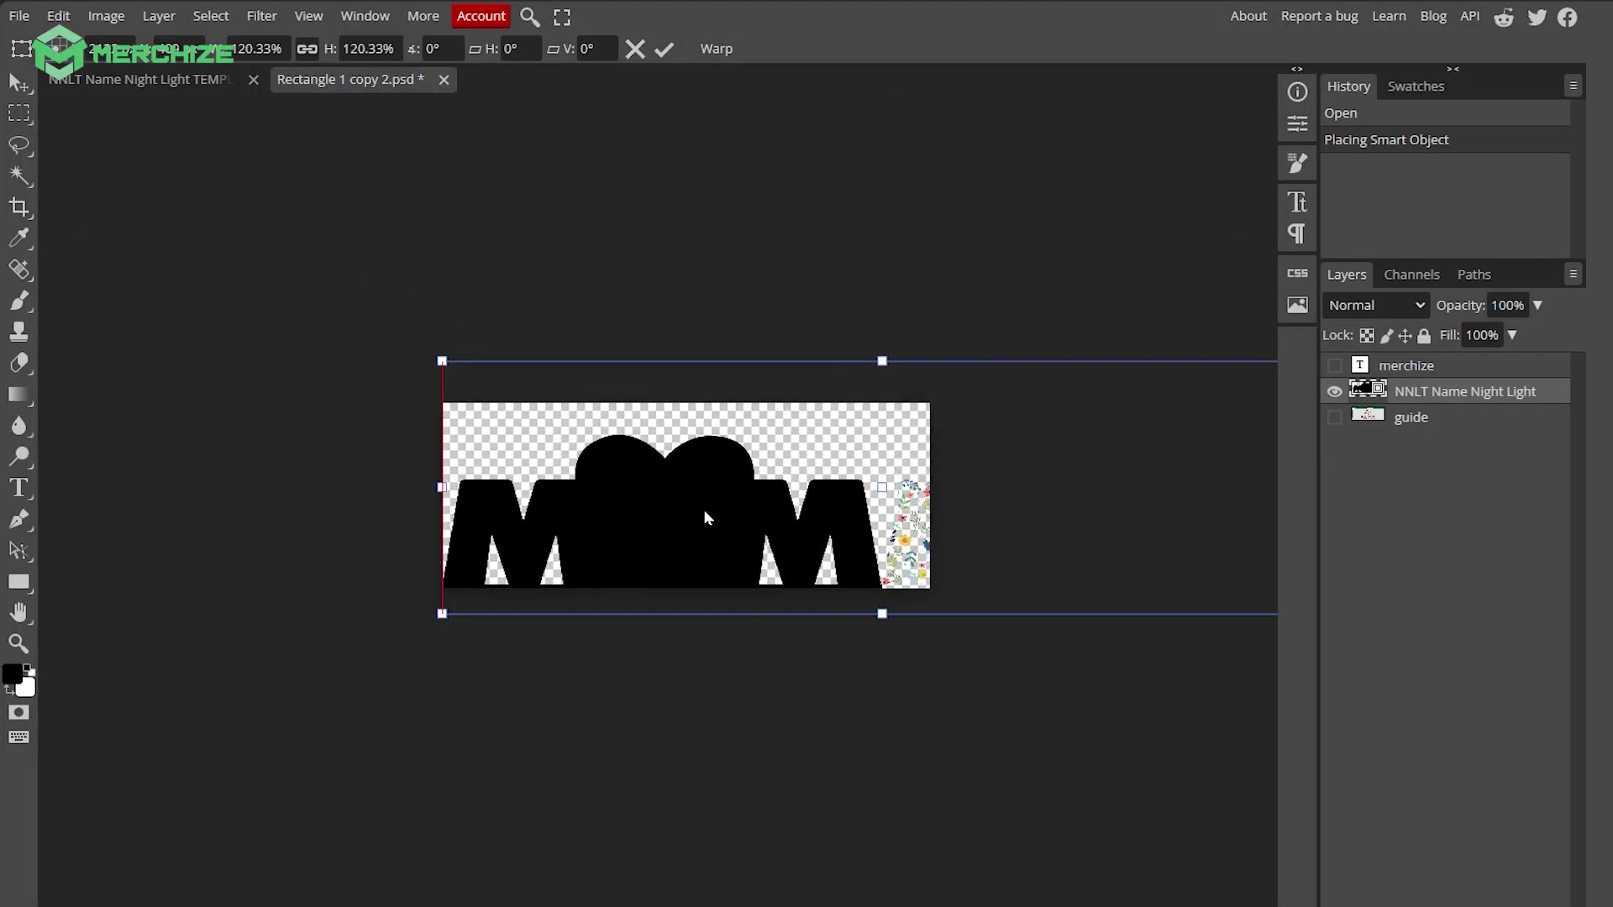
{"action": "left_click_drag", "start_coordinate": [813, 366], "coordinate": [742, 520]}
{"action": "scroll", "coordinate": [743, 520], "scroll_direction": "up", "scroll_amount": 3}
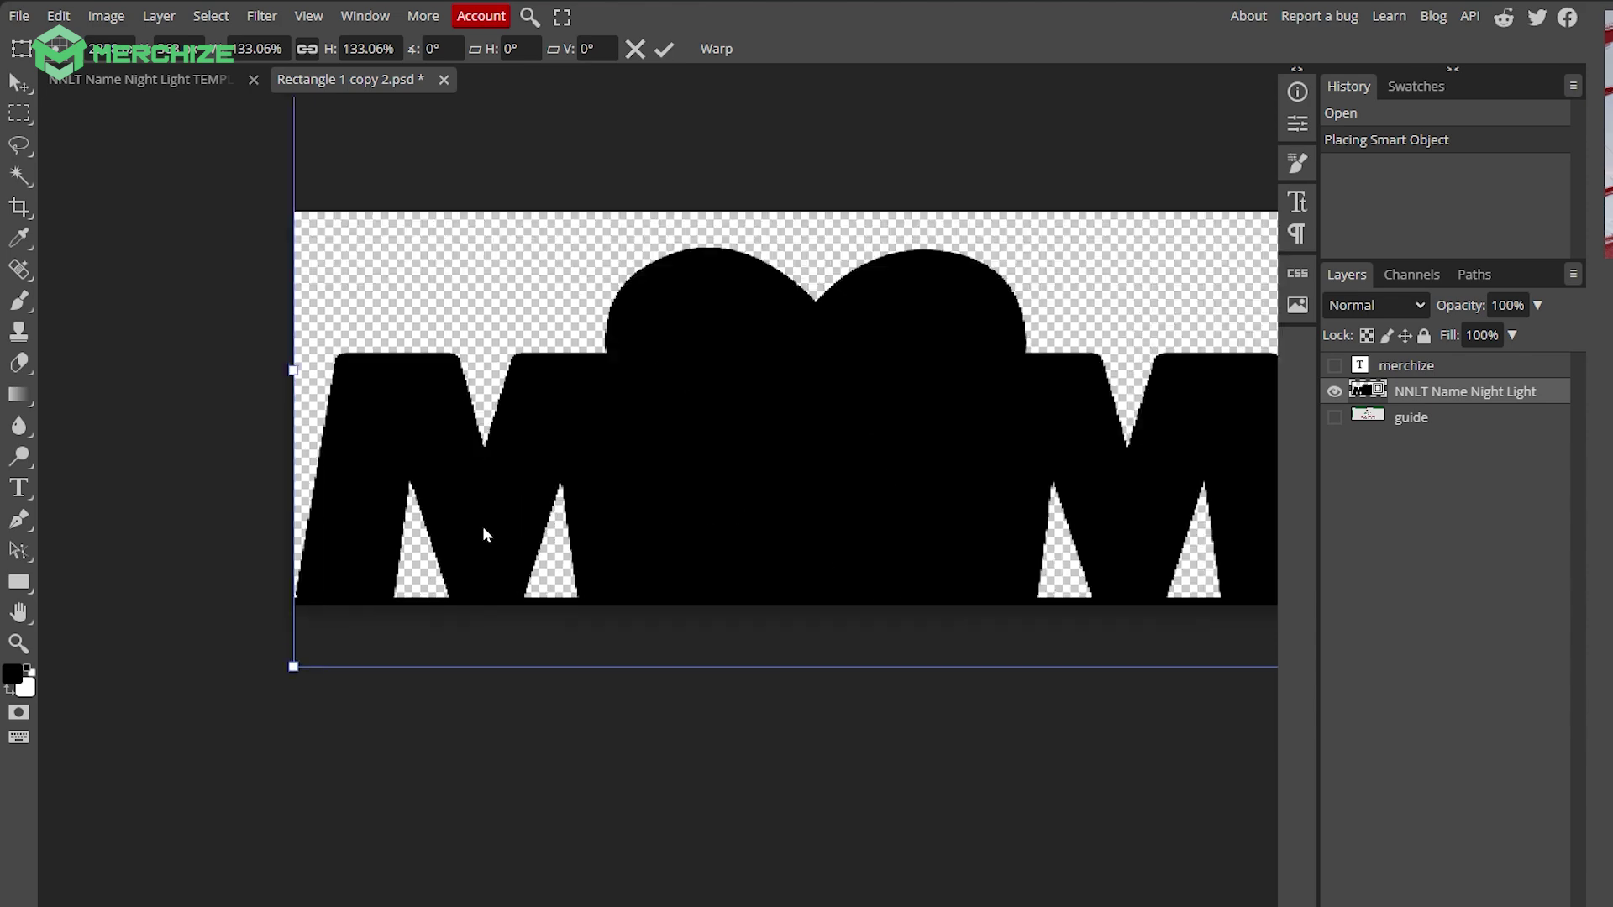
{"action": "scroll", "coordinate": [578, 523], "scroll_direction": "down", "scroll_amount": 3}
{"action": "scroll", "coordinate": [901, 544], "scroll_direction": "down", "scroll_amount": 1}
{"action": "left_click_drag", "start_coordinate": [1217, 425], "coordinate": [1220, 422]}
{"action": "left_click_drag", "start_coordinate": [241, 423], "coordinate": [241, 423]}
{"action": "key", "text": "Return"}
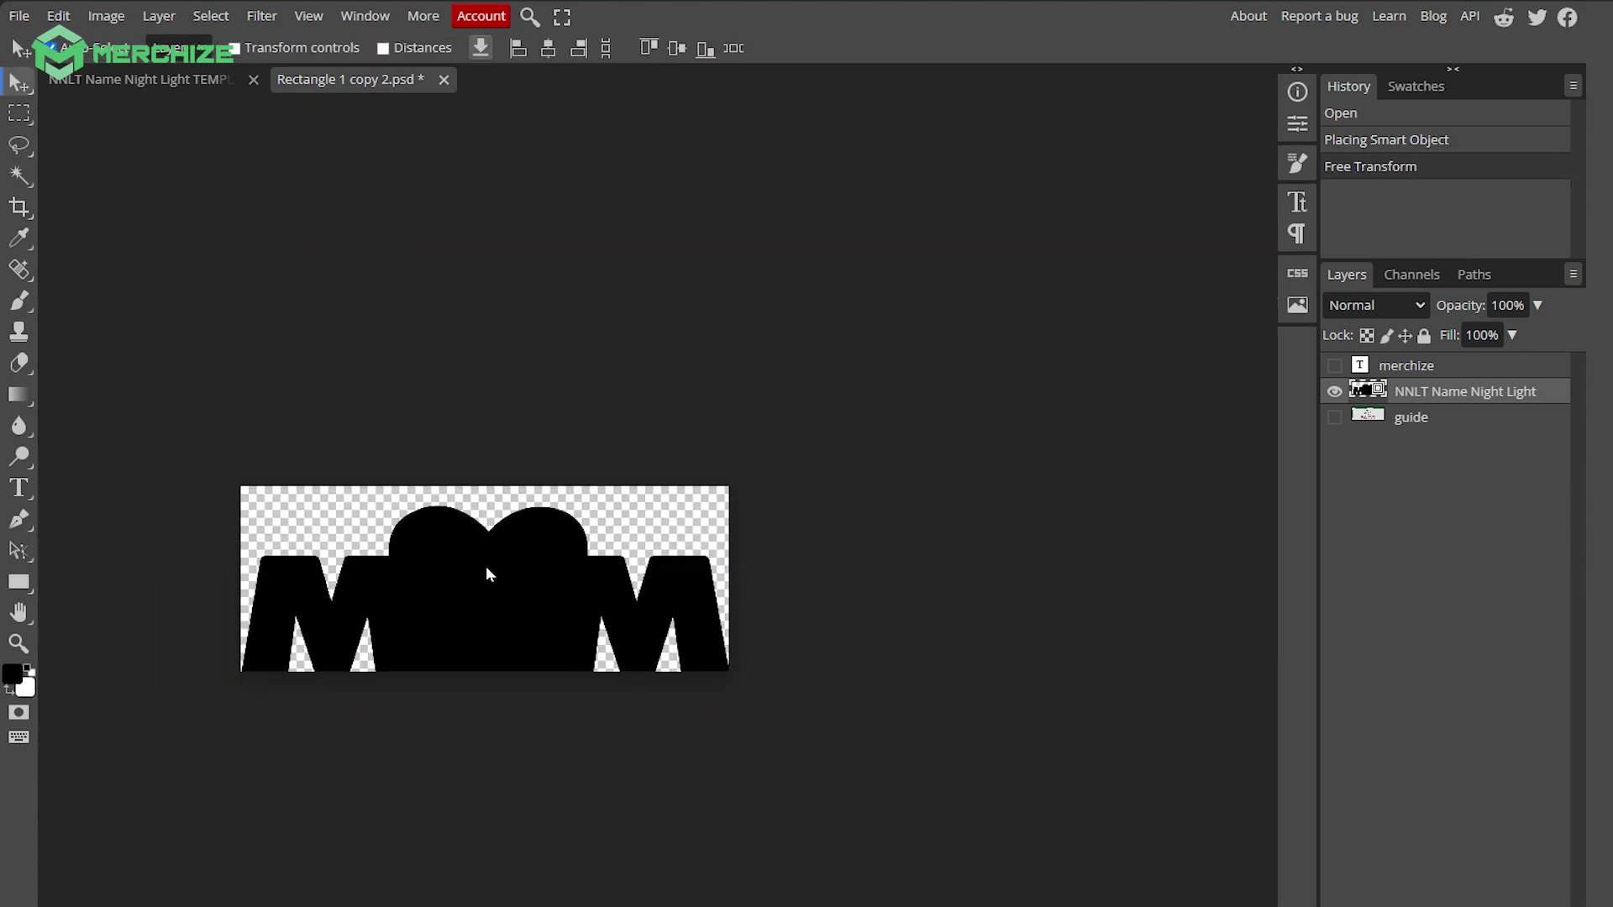
Step: Save and close the cut shape smart object, and show the Design artwork group in the acrylic template
{"action": "scroll", "coordinate": [516, 547], "scroll_direction": "up", "scroll_amount": 3}
{"action": "key", "text": "ctrl+s"}
{"action": "left_click", "coordinate": [434, 80]}
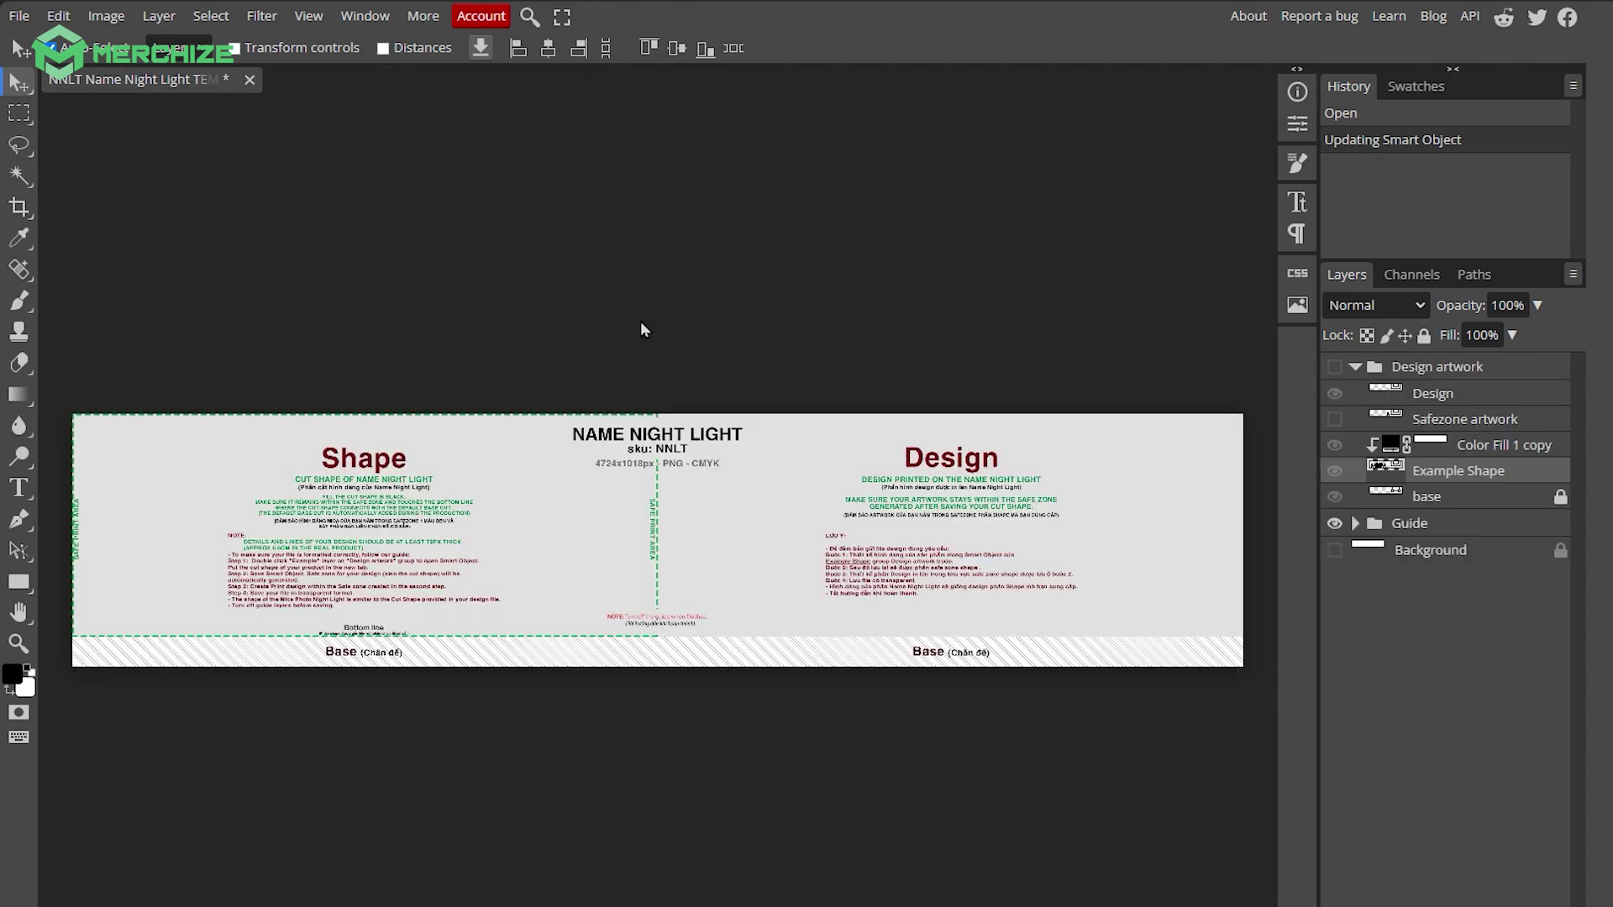
{"action": "left_click", "coordinate": [1335, 368]}
{"action": "left_click", "coordinate": [1335, 368]}
{"action": "left_click", "coordinate": [1335, 368]}
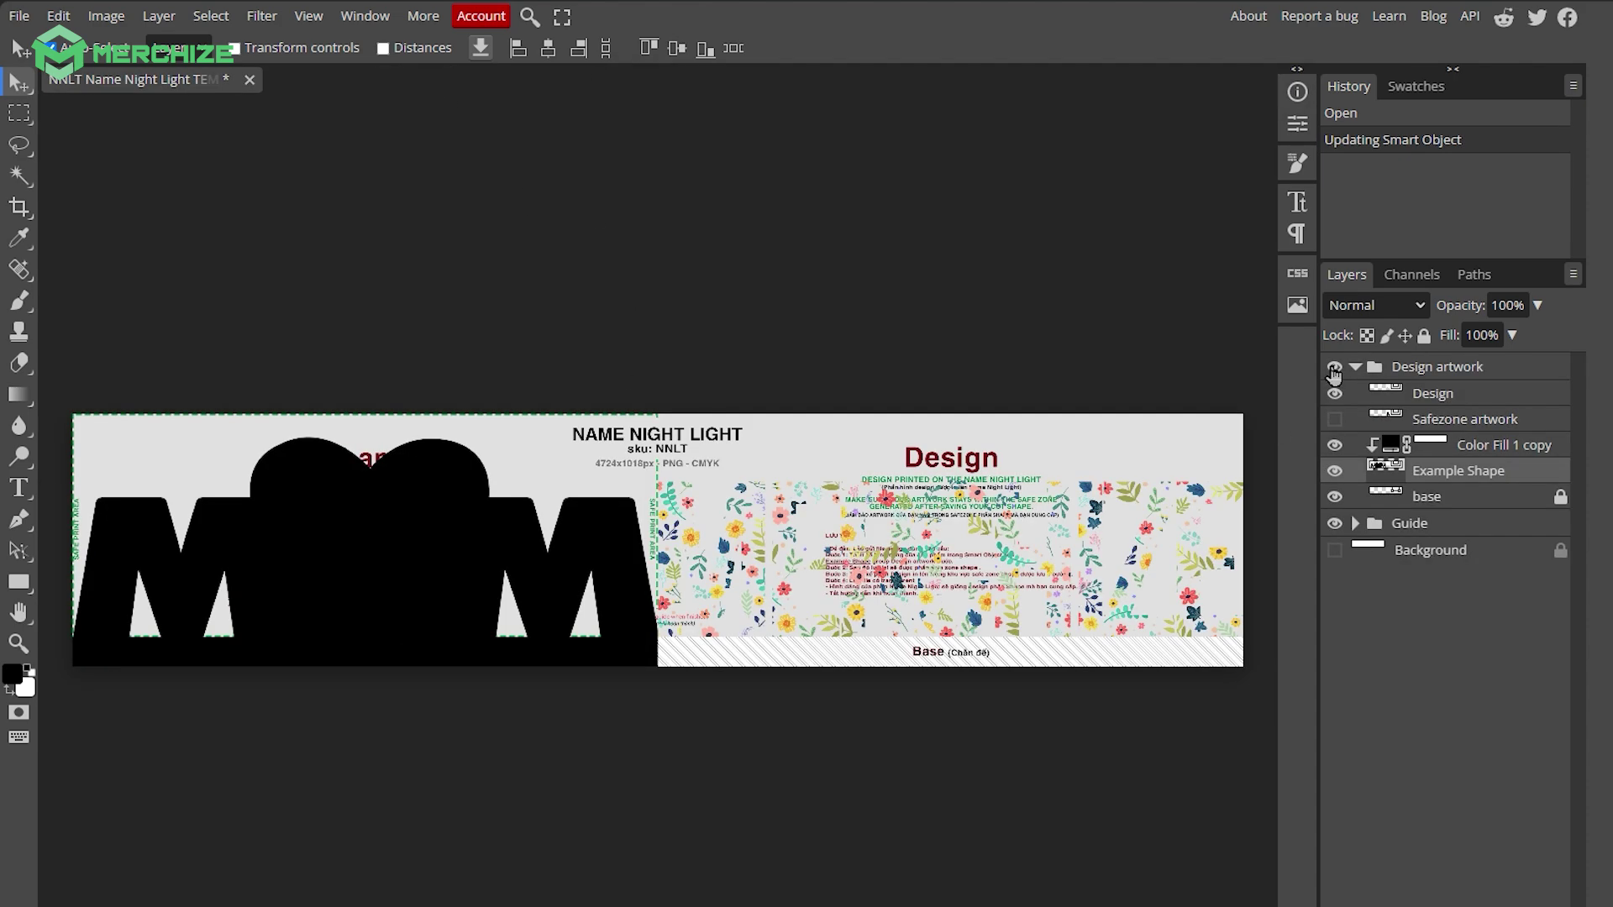
Step: Toggle the visibility of the base layer and the Design layer to check what each one contributes, leaving both shown
{"action": "left_click", "coordinate": [1334, 497]}
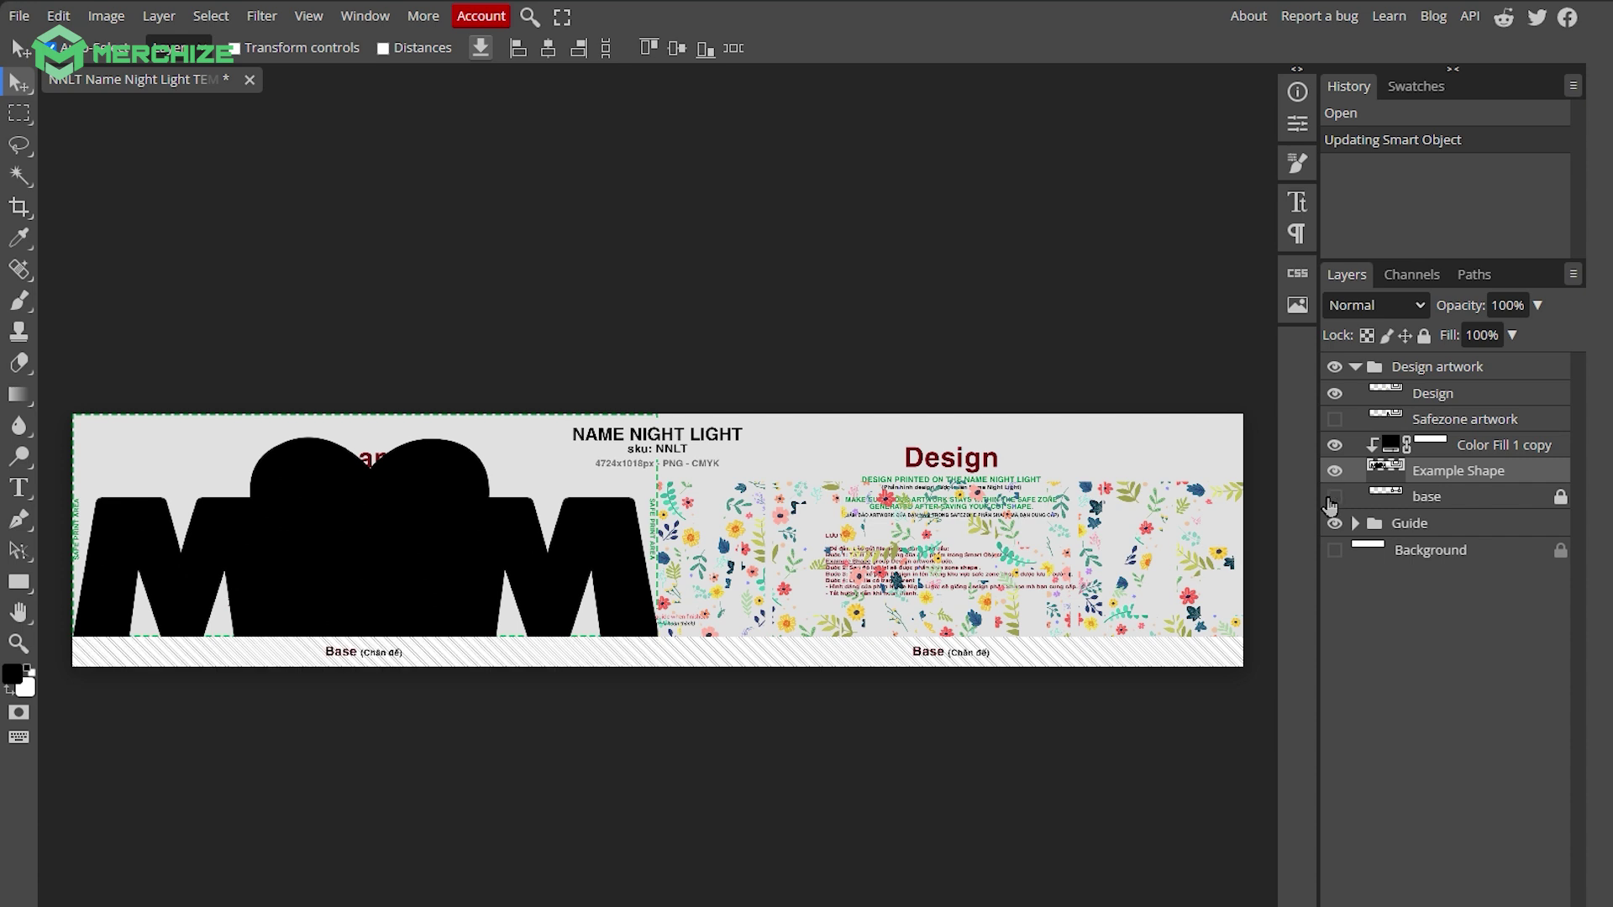
{"action": "left_click", "coordinate": [1331, 497]}
{"action": "left_click", "coordinate": [1331, 497]}
{"action": "left_click", "coordinate": [1331, 497]}
{"action": "left_click", "coordinate": [1331, 497]}
{"action": "left_click", "coordinate": [1333, 498]}
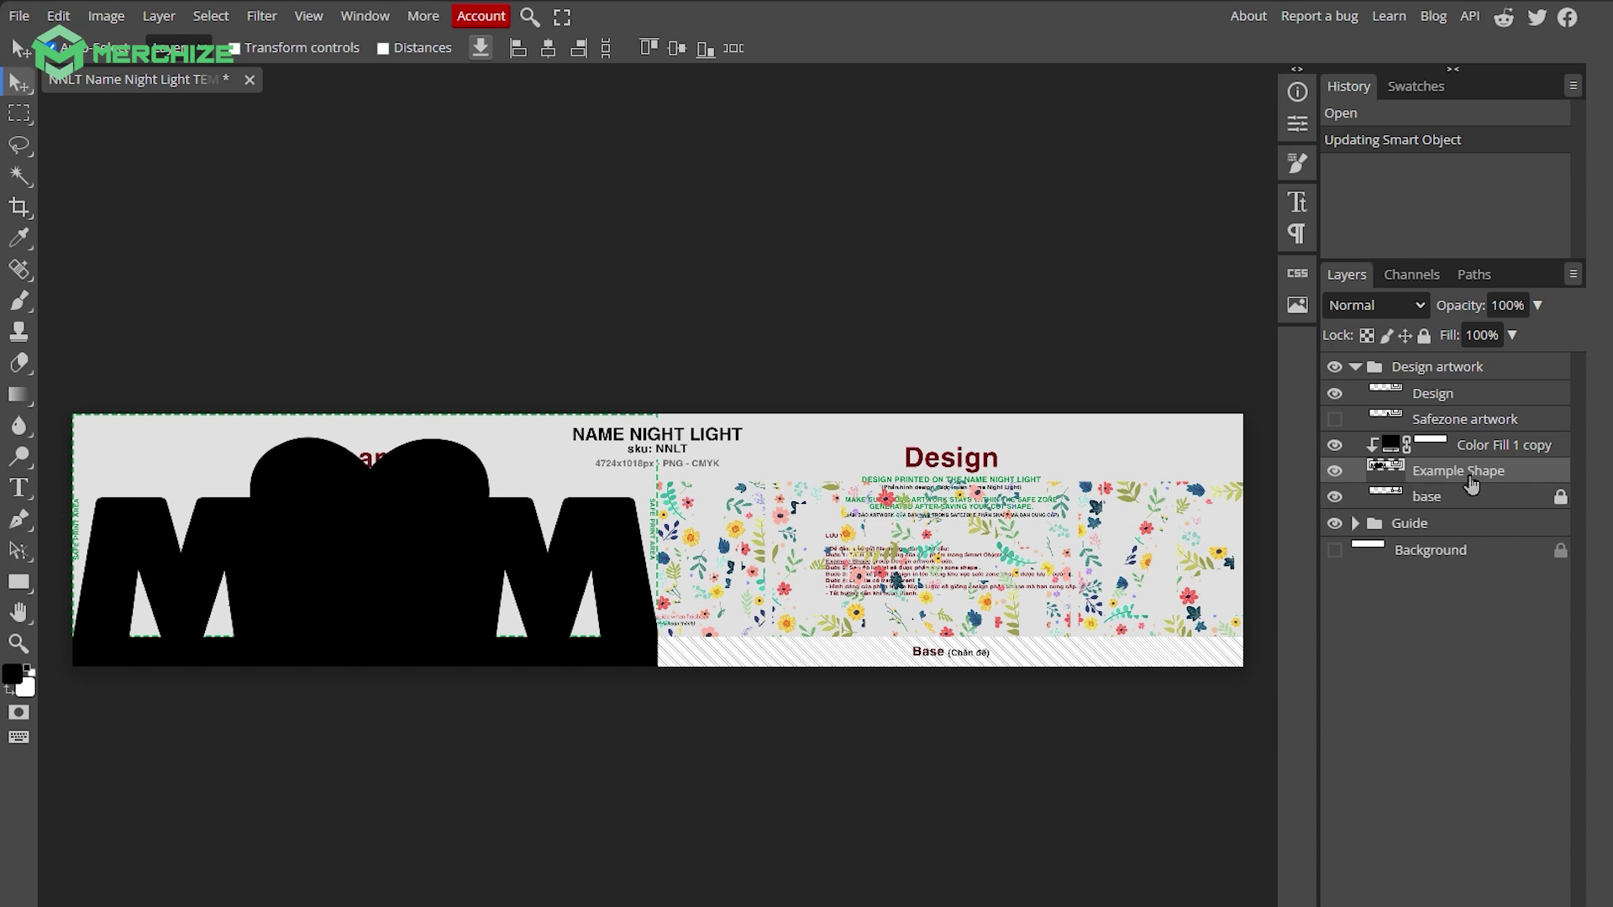
{"action": "left_click", "coordinate": [1335, 394]}
{"action": "left_click", "coordinate": [1335, 394]}
{"action": "left_click", "coordinate": [1335, 394]}
{"action": "left_click", "coordinate": [1336, 395]}
Step: Open the Design layer's smart object and hide its sample floral Vector Smart Object layer
{"action": "left_click", "coordinate": [1398, 395]}
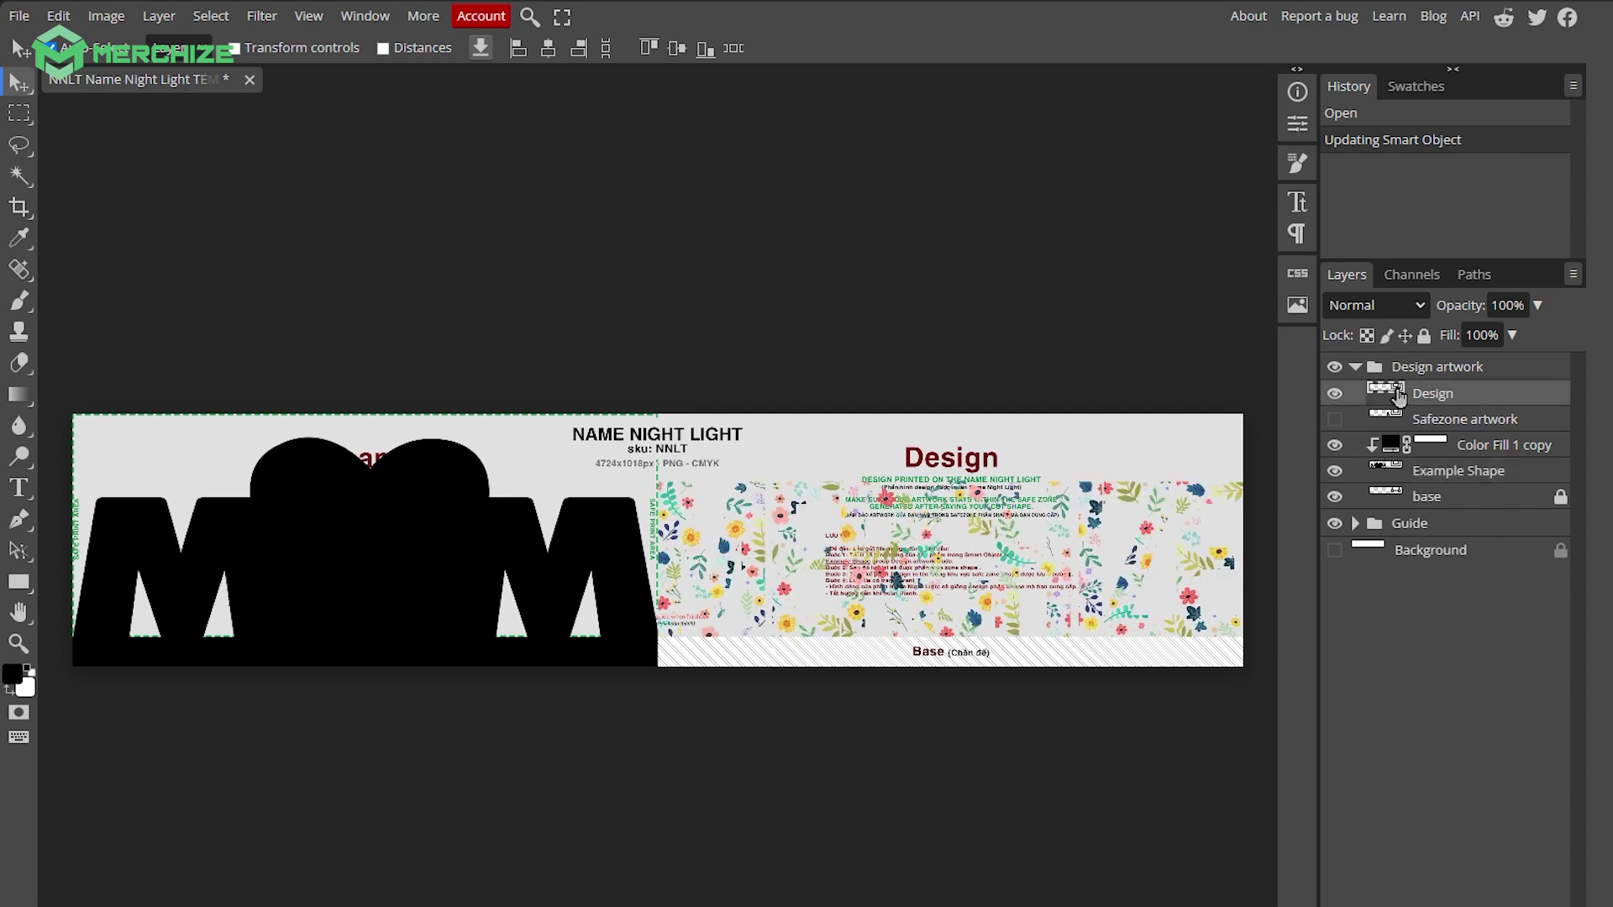
{"action": "double_click", "coordinate": [1399, 395]}
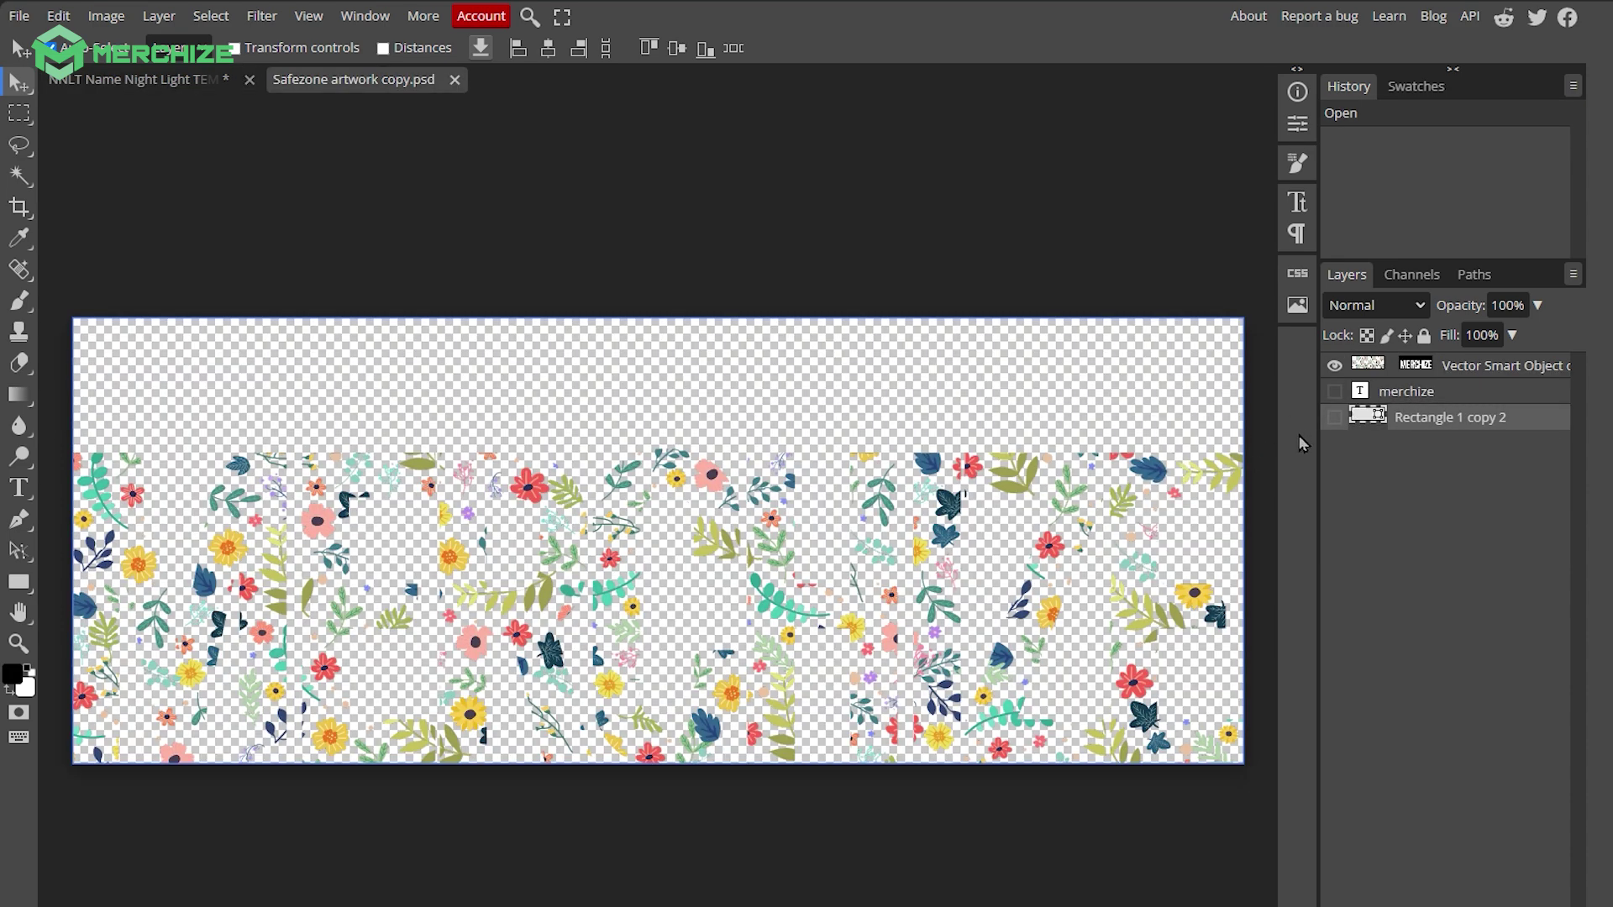
{"action": "left_click", "coordinate": [1335, 367]}
{"action": "left_click", "coordinate": [1335, 367]}
{"action": "left_click", "coordinate": [1335, 367]}
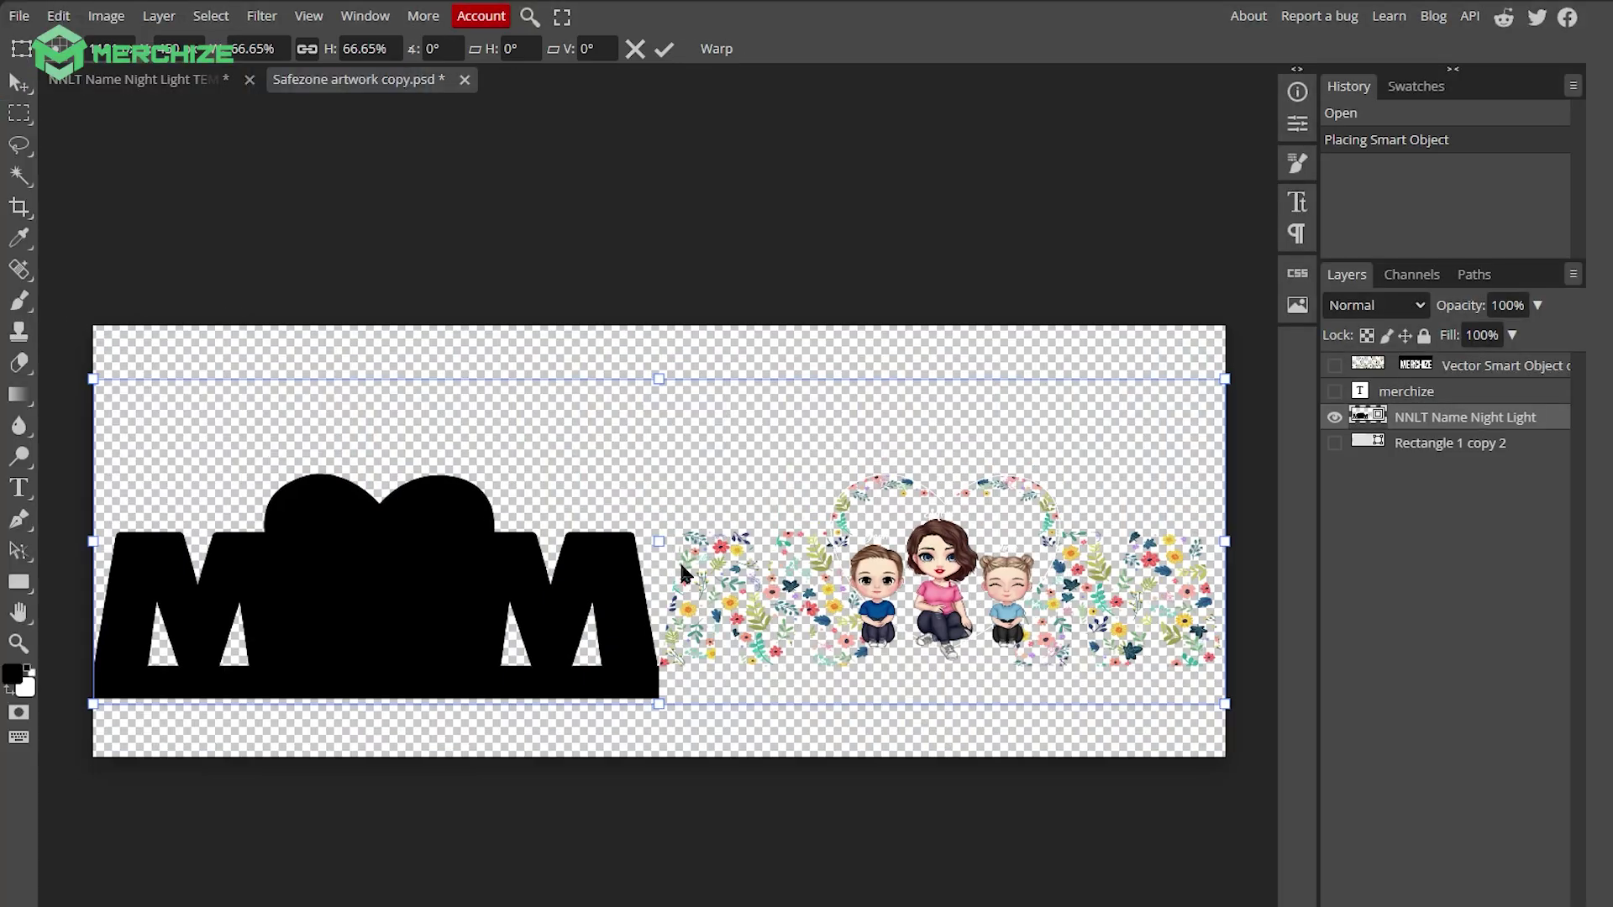
Step: Enlarge and position the placed NNLT Name Night Light artwork so its floral family design fills the canvas, and save and close the smart object
{"action": "scroll", "coordinate": [681, 562], "scroll_direction": "down", "scroll_amount": 3}
{"action": "left_click_drag", "start_coordinate": [728, 542], "coordinate": [729, 573]}
{"action": "left_click_drag", "start_coordinate": [314, 479], "coordinate": [6, 288]}
{"action": "scroll", "coordinate": [346, 432], "scroll_direction": "down", "scroll_amount": 5}
{"action": "scroll", "coordinate": [346, 431], "scroll_direction": "left", "scroll_amount": 3}
{"action": "scroll", "coordinate": [346, 432], "scroll_direction": "right", "scroll_amount": 1}
{"action": "left_click_drag", "start_coordinate": [479, 400], "coordinate": [302, 350]}
{"action": "scroll", "coordinate": [800, 486], "scroll_direction": "up", "scroll_amount": 2}
{"action": "left_click_drag", "start_coordinate": [800, 486], "coordinate": [799, 504]}
{"action": "key", "text": "Return"}
{"action": "key", "text": "ctrl+s"}
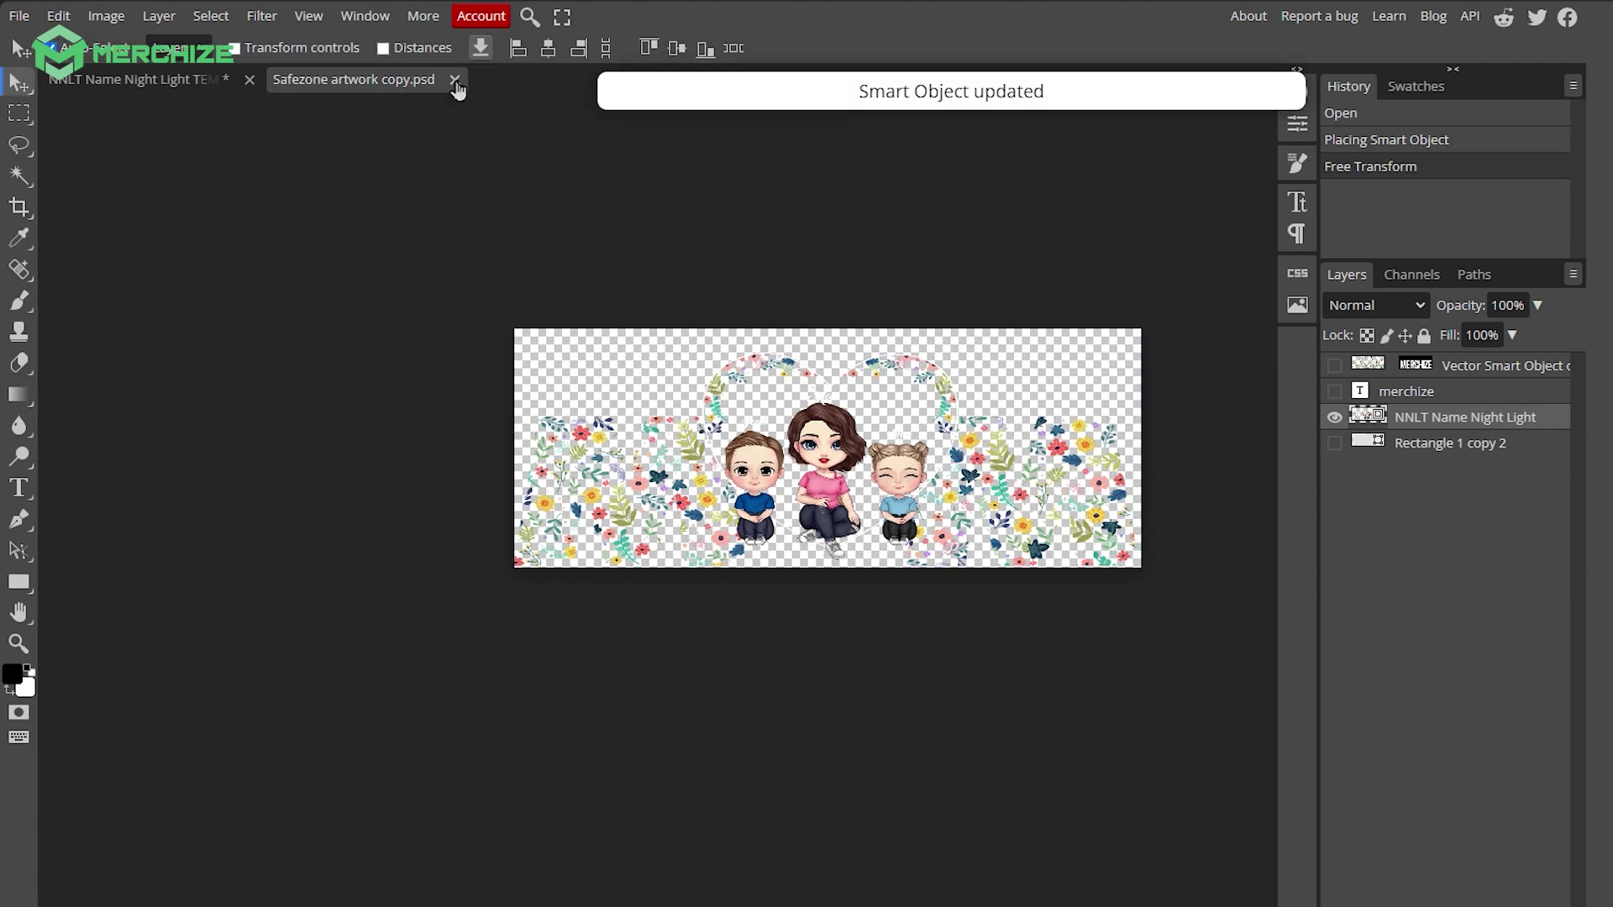
{"action": "left_click", "coordinate": [455, 79]}
Step: Toggle the Safezone artwork layer to check the printed design against the cut shape, leaving the layer hidden
{"action": "left_click", "coordinate": [1335, 420]}
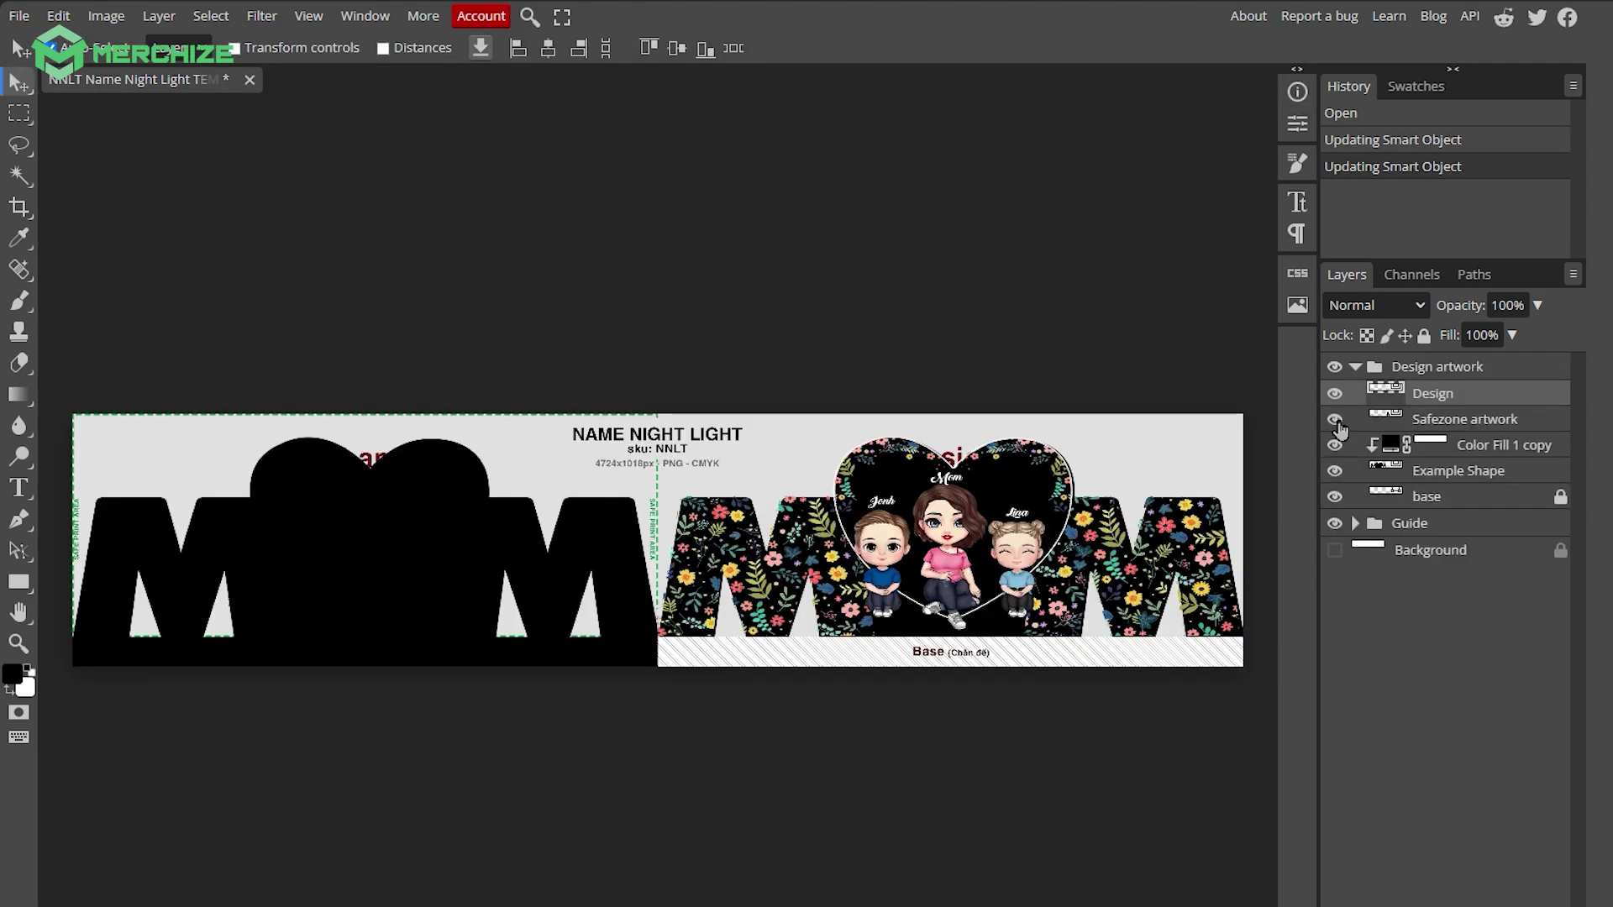
{"action": "left_click", "coordinate": [1339, 424]}
{"action": "left_click", "coordinate": [1338, 424]}
{"action": "left_click", "coordinate": [1336, 422]}
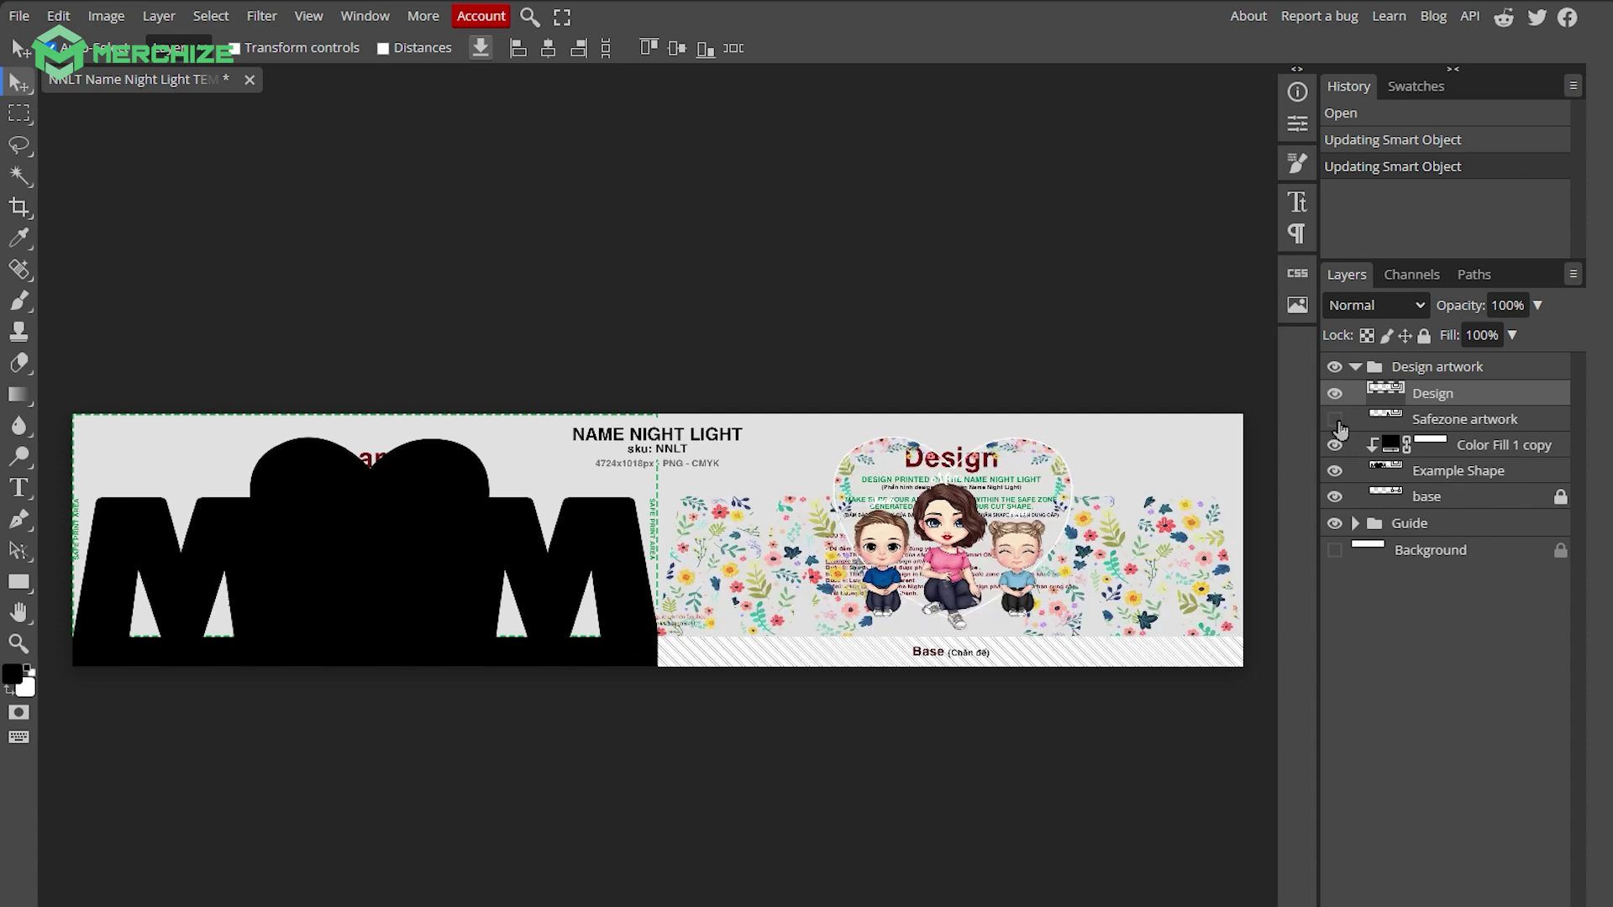
{"action": "left_click", "coordinate": [1335, 420]}
{"action": "left_click", "coordinate": [1335, 420]}
Step: Hide the Guide group and the Background layer for a transparent result, and save the acrylic design document
{"action": "left_click", "coordinate": [1336, 524]}
{"action": "scroll", "coordinate": [816, 507], "scroll_direction": "down", "scroll_amount": 3}
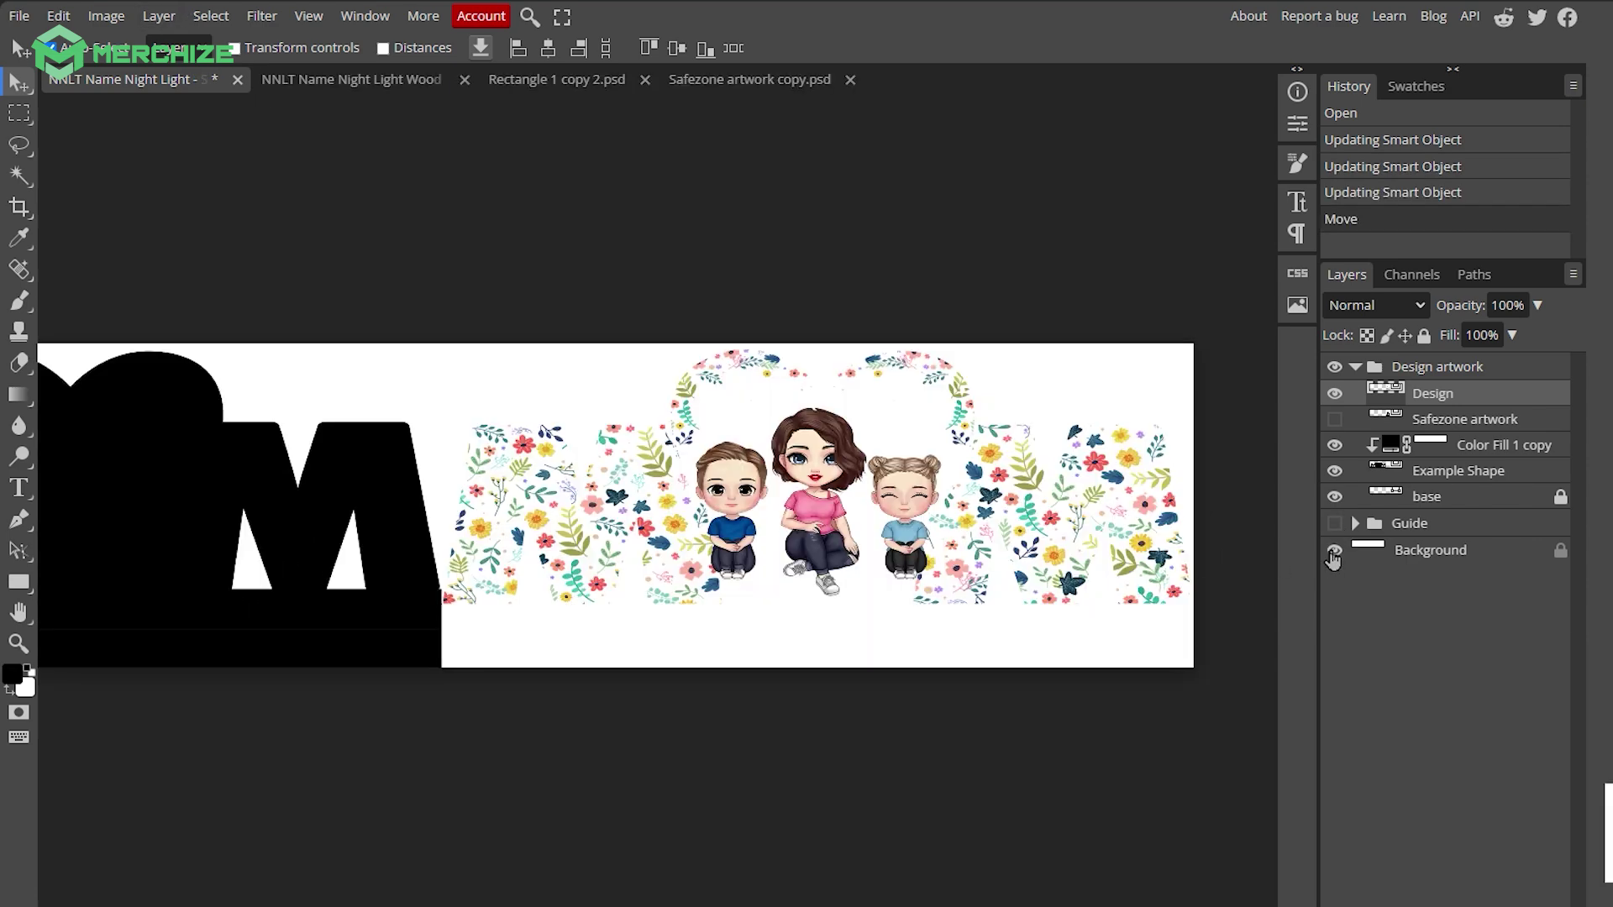
{"action": "scroll", "coordinate": [676, 592], "scroll_direction": "down", "scroll_amount": 1}
{"action": "scroll", "coordinate": [676, 595], "scroll_direction": "down", "scroll_amount": 1}
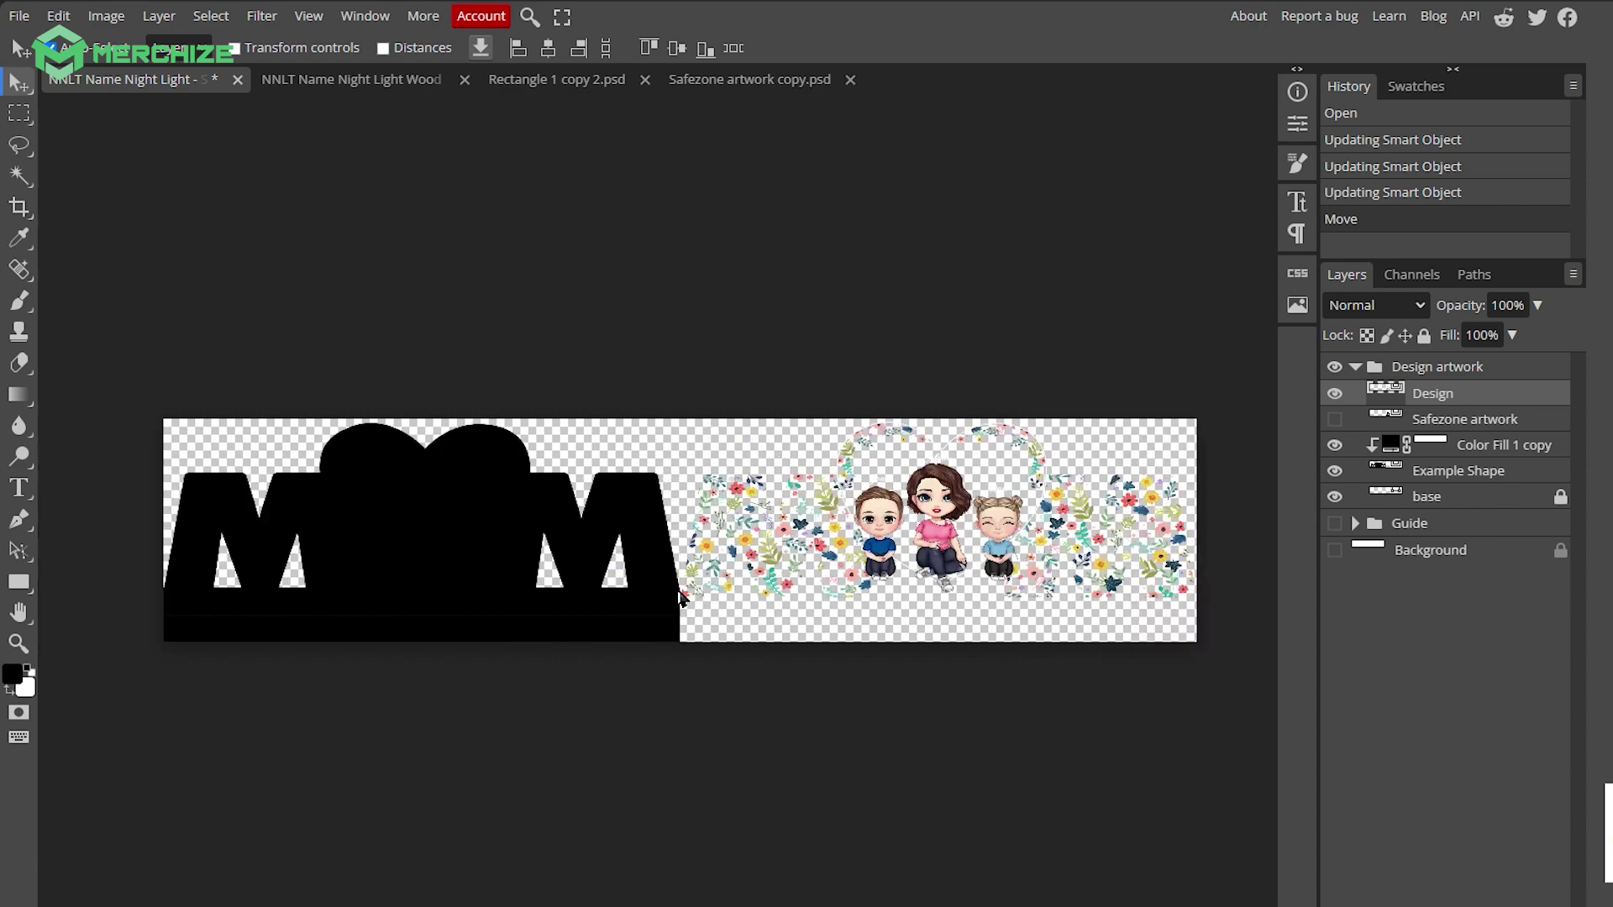
{"action": "key", "text": "ctrl+s"}
{"action": "left_click", "coordinate": [965, 144]}
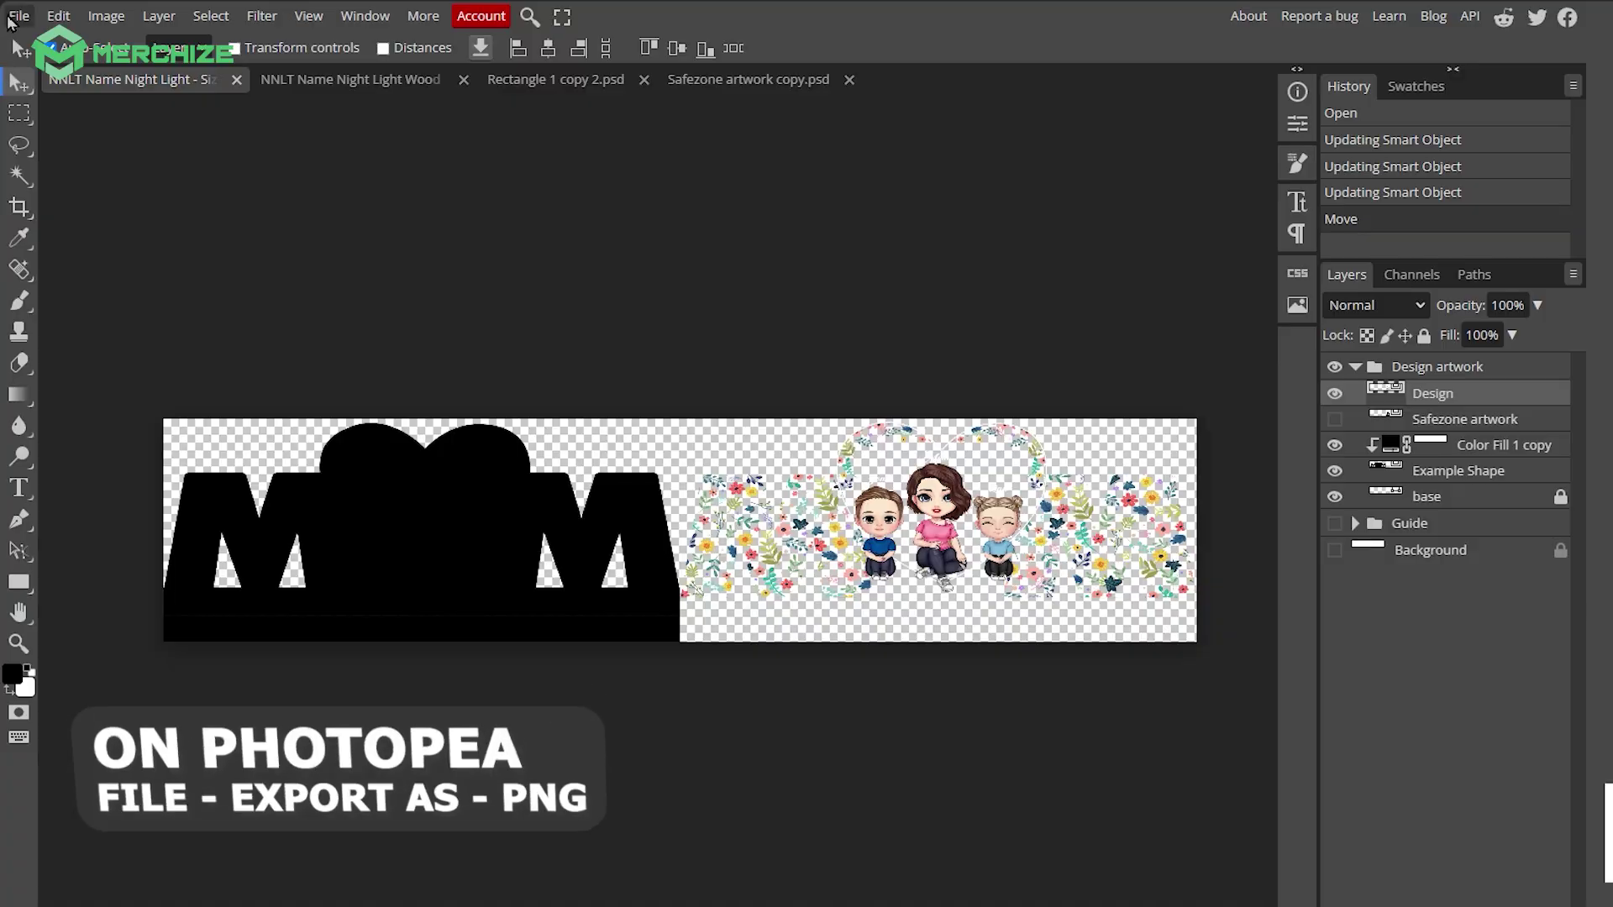
Step: Export the acrylic design as a PNG at 4724 x 1018 px and 100% quality
{"action": "left_click", "coordinate": [19, 16]}
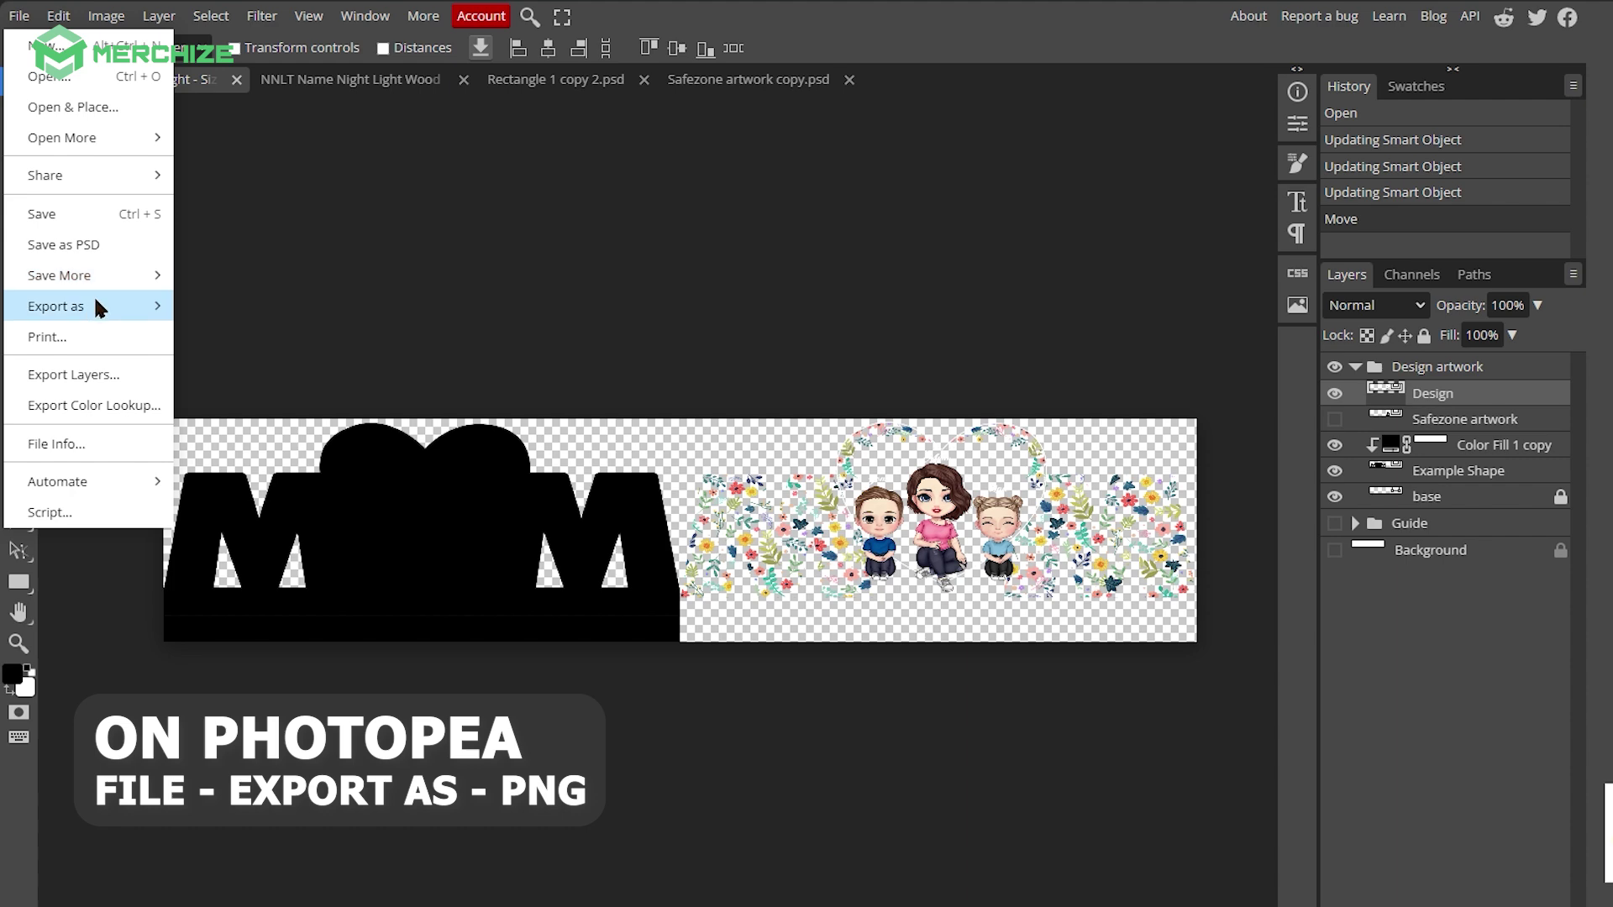
{"action": "mouse_move", "coordinate": [93, 304]}
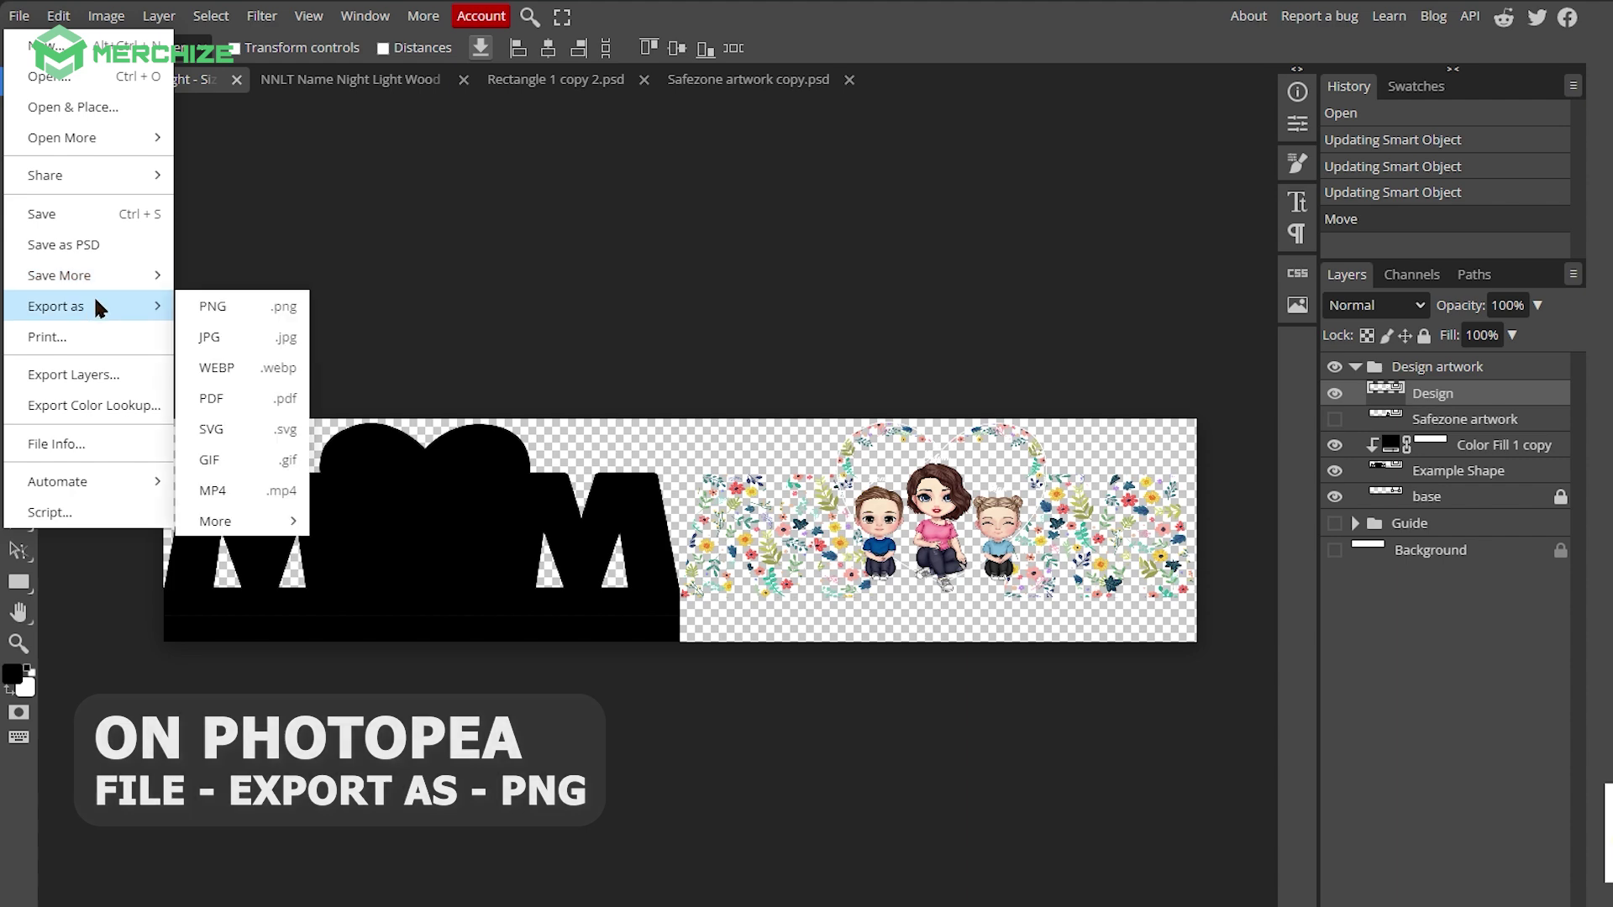
{"action": "left_click", "coordinate": [236, 313]}
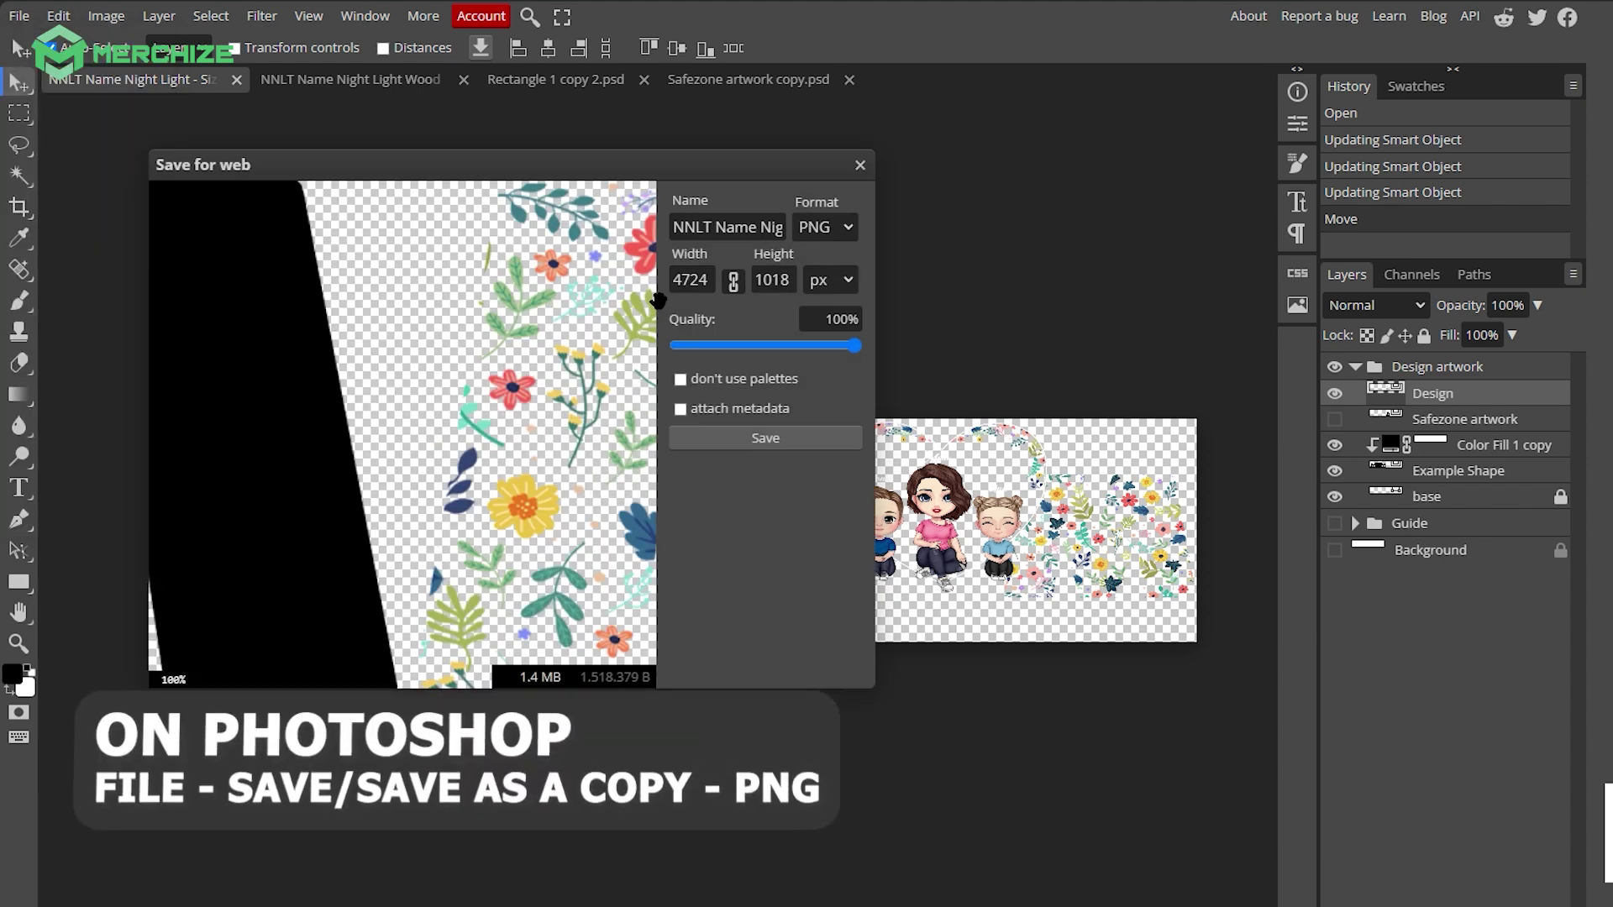
{"action": "left_click", "coordinate": [762, 441]}
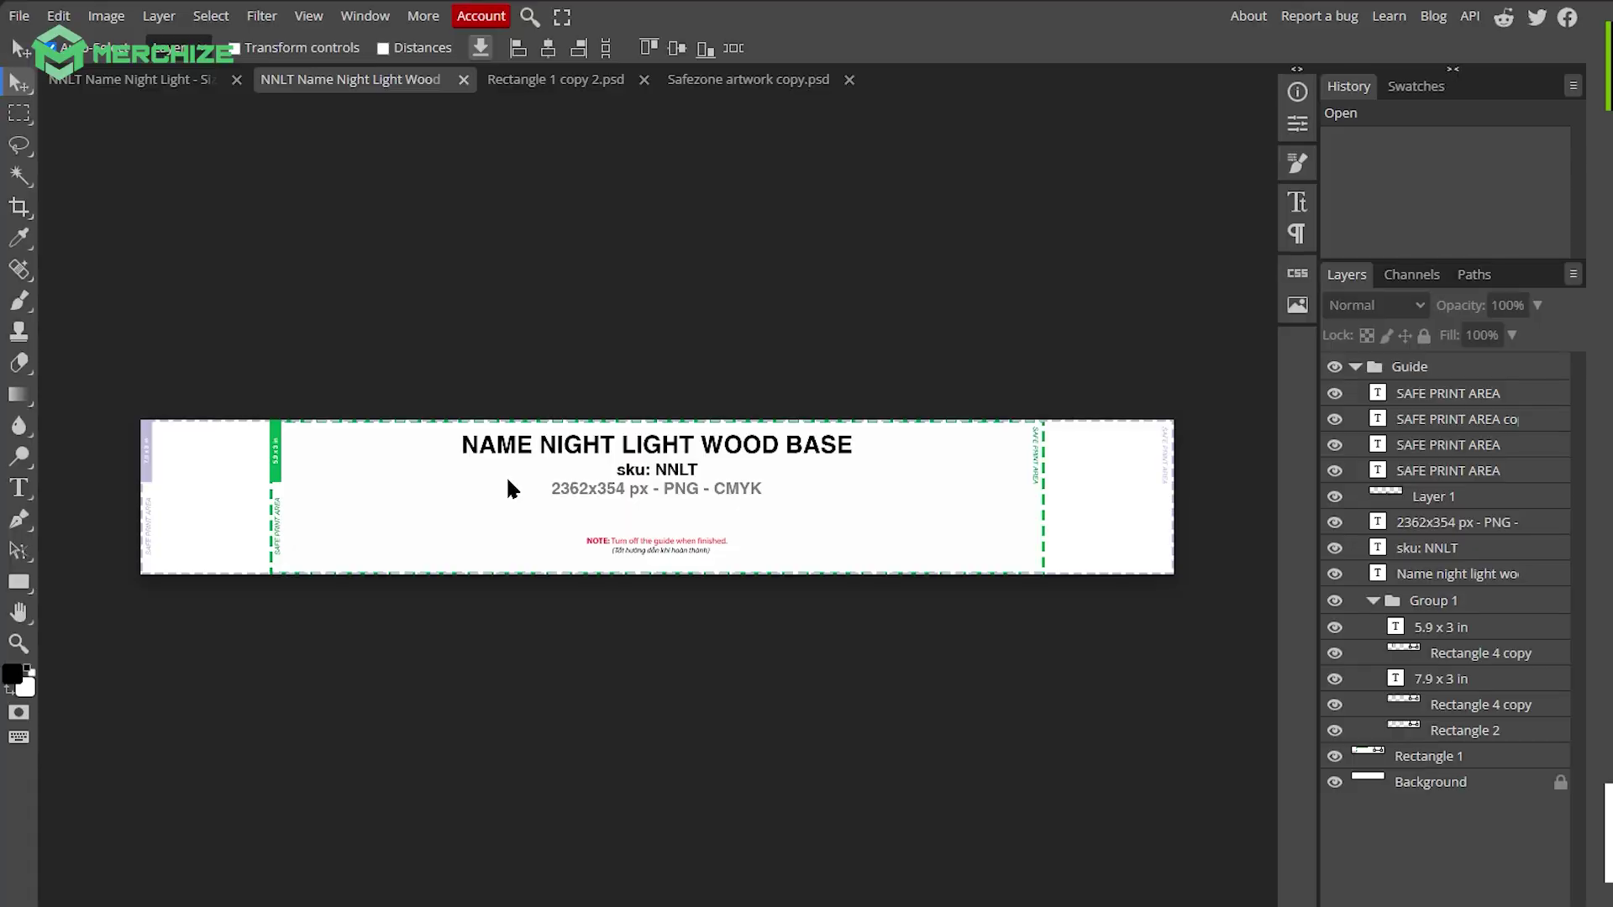
Step: Collapse the Guide group and toggle the Rectangle 1 layer to examine the wood base template's inner print area
{"action": "left_click", "coordinate": [1355, 367]}
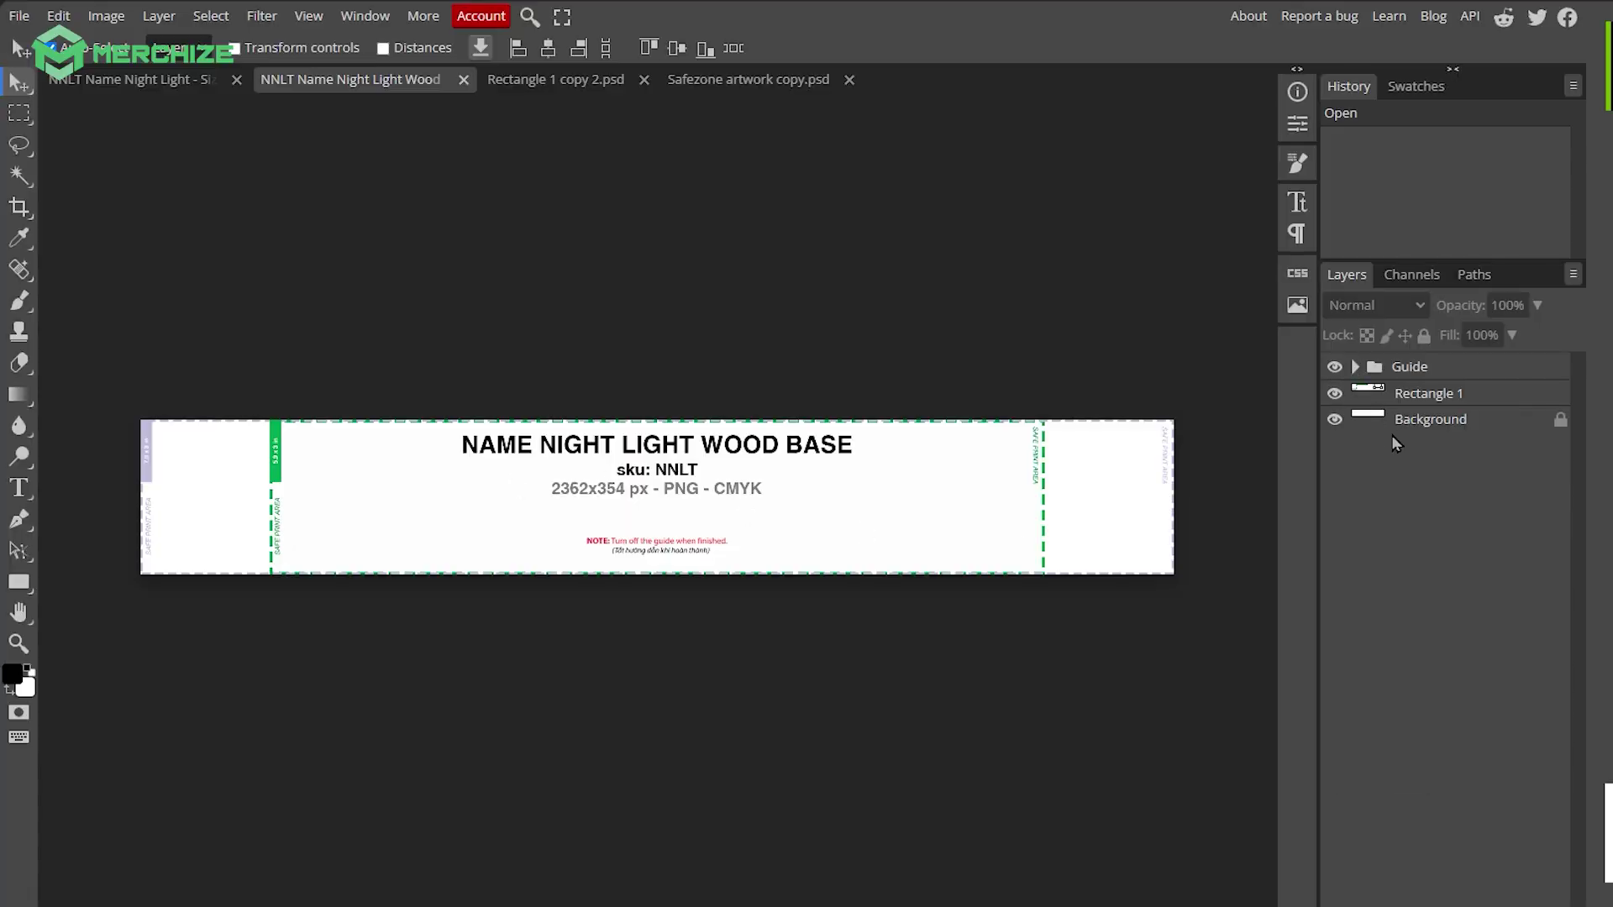
{"action": "double_click", "coordinate": [1370, 390]}
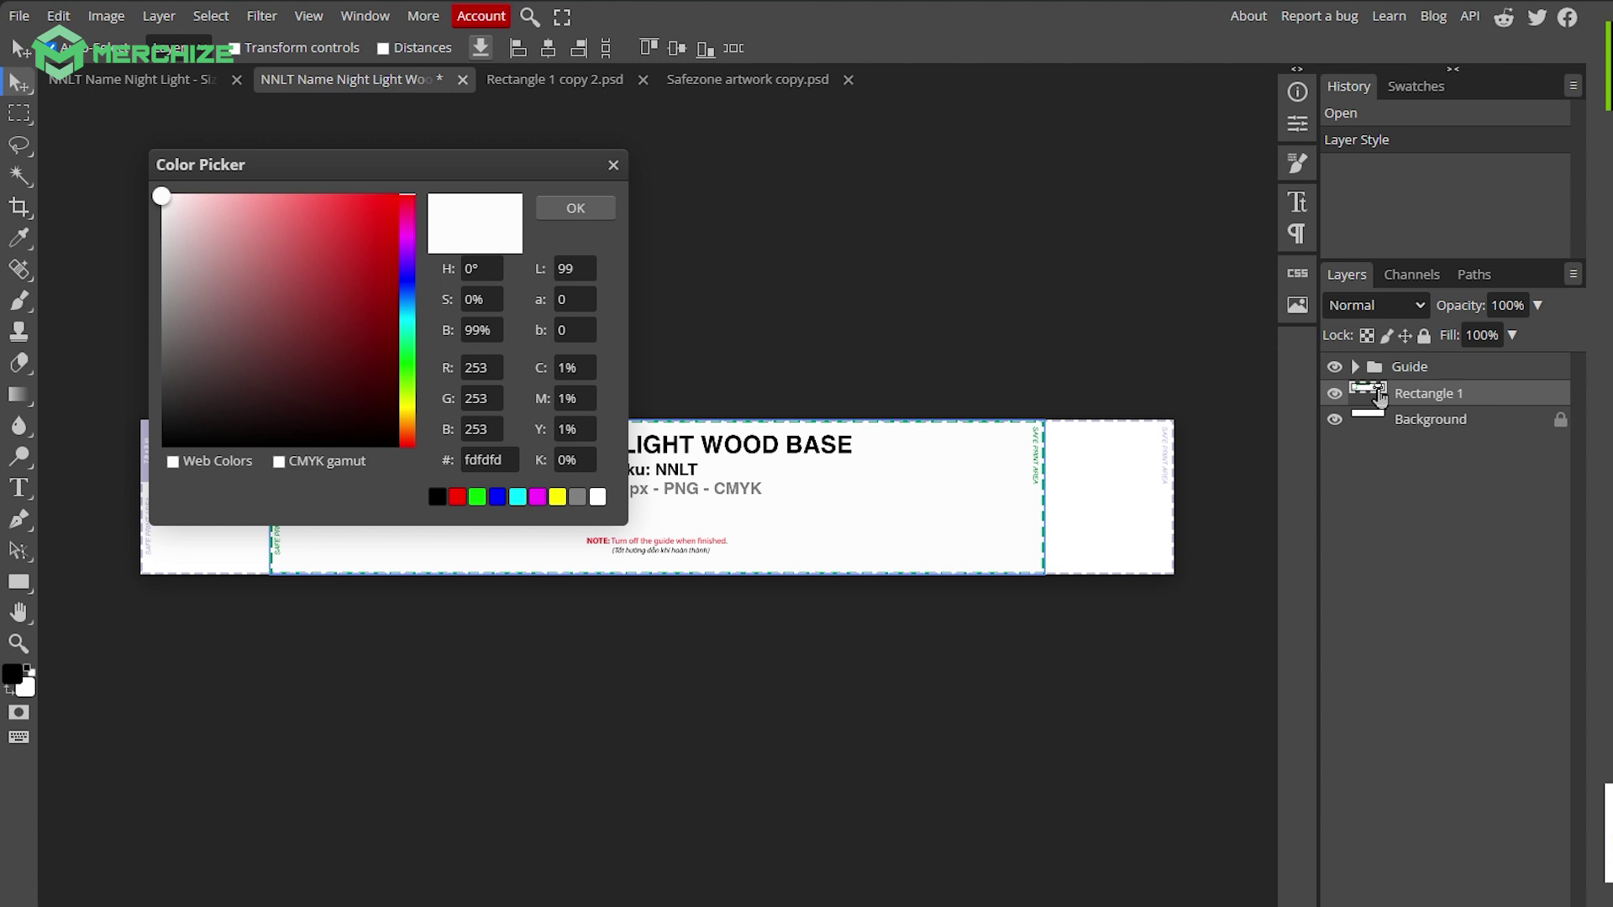
{"action": "left_click", "coordinate": [612, 166]}
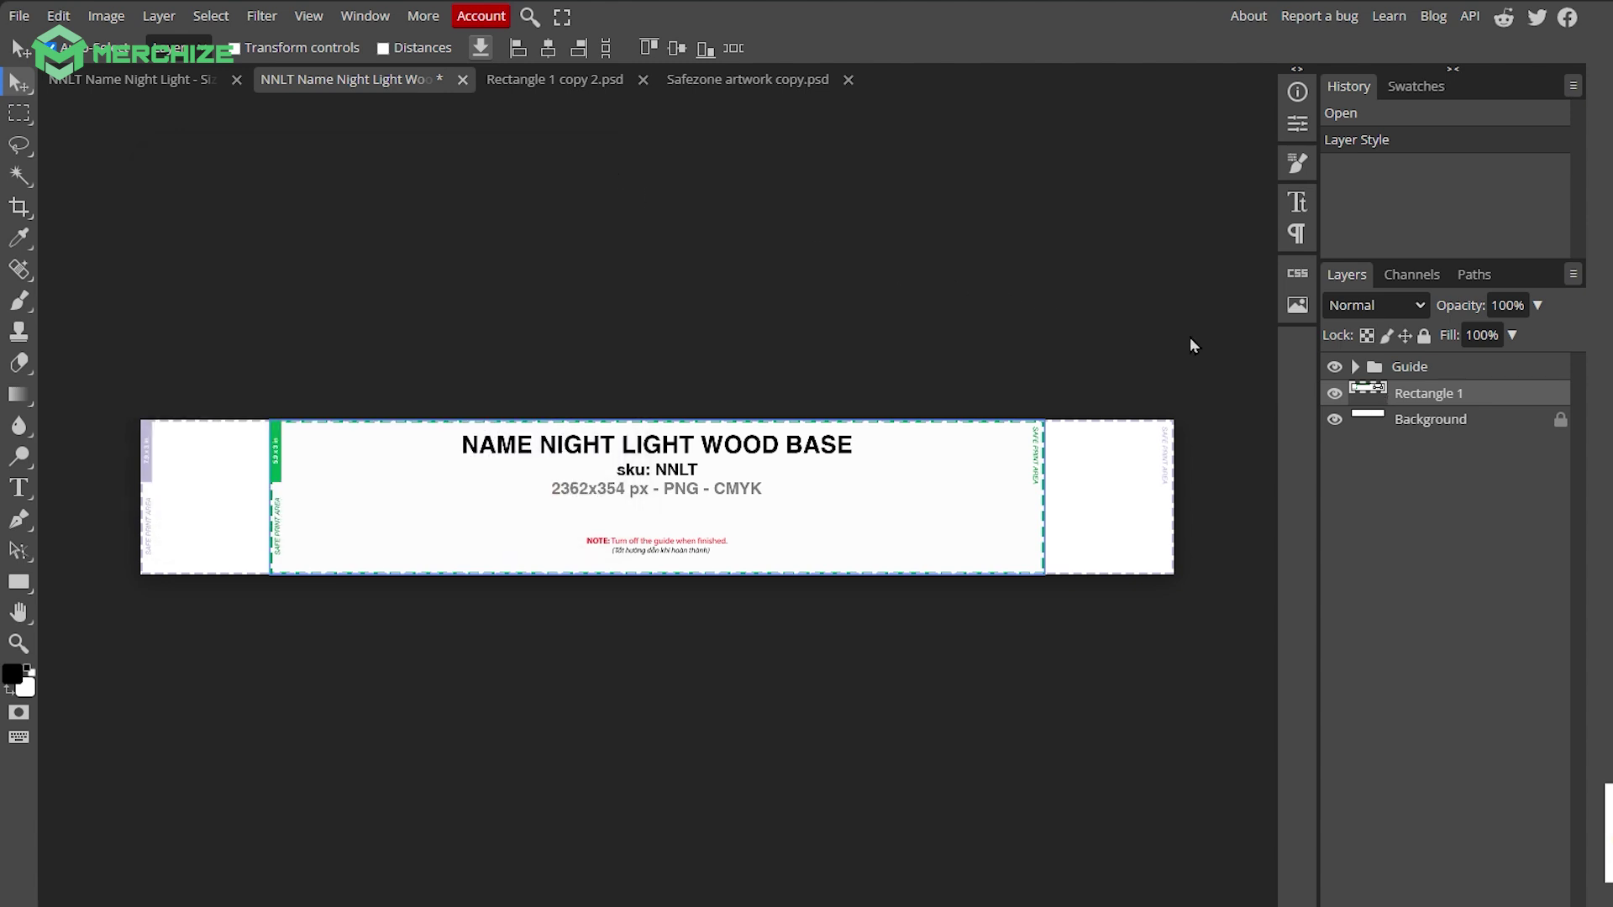
{"action": "left_click", "coordinate": [1333, 393]}
{"action": "left_click", "coordinate": [1334, 393]}
{"action": "left_click", "coordinate": [1333, 393]}
Step: Place the Merchize logo artwork into the wood base template at full canvas size, above the Rectangle 1 layer
{"action": "left_click", "coordinate": [18, 16]}
{"action": "left_click", "coordinate": [395, 220]}
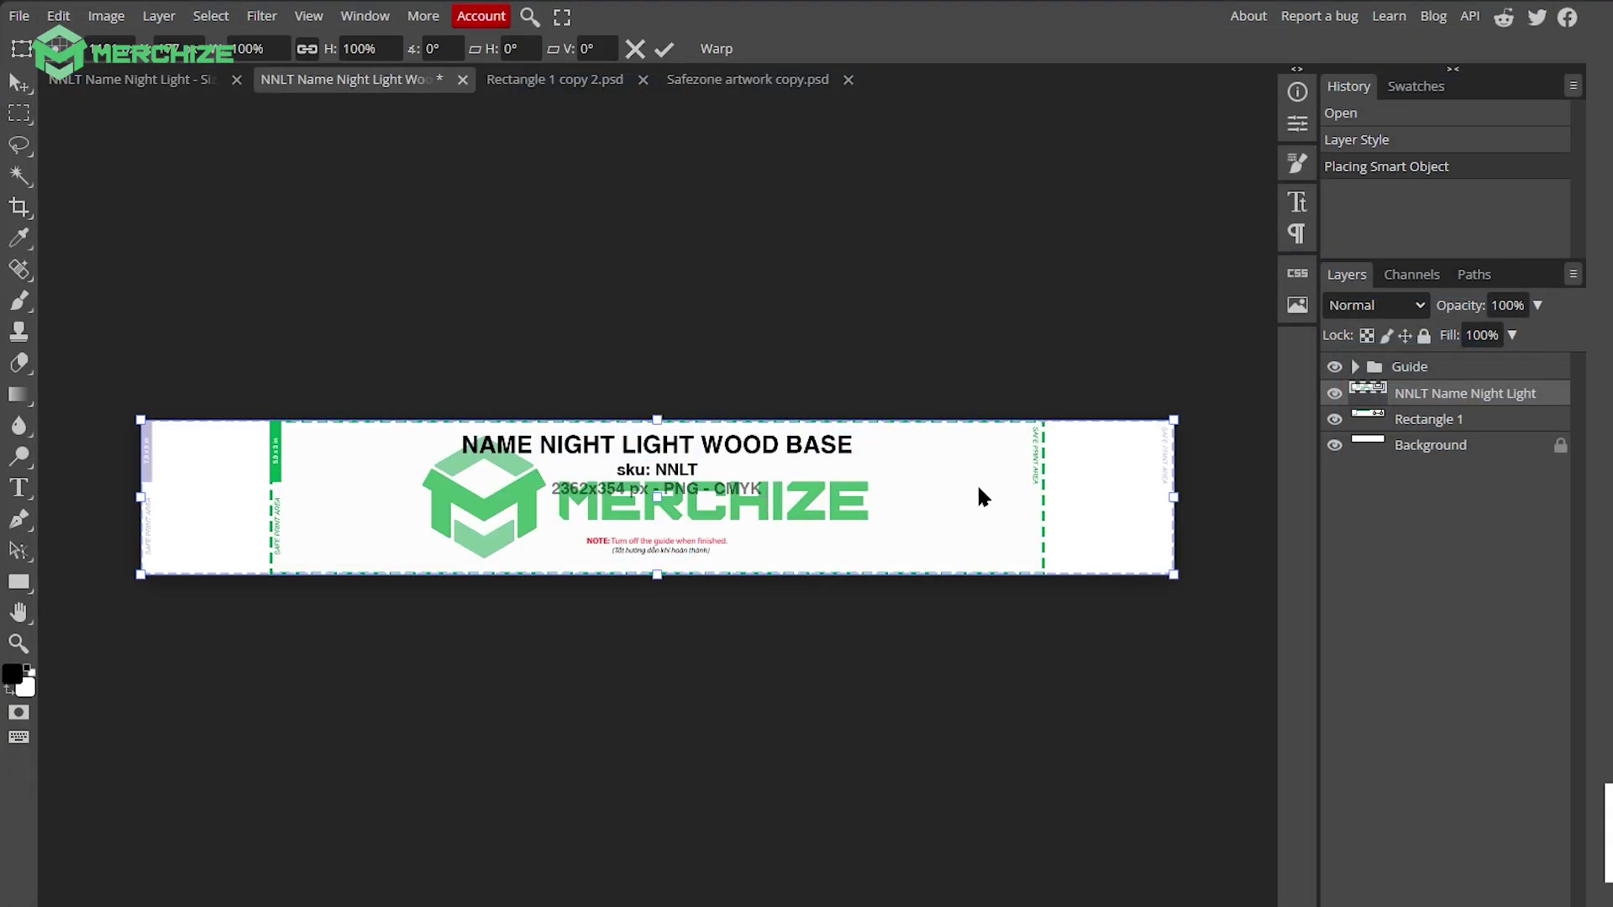
{"action": "key", "text": "Return"}
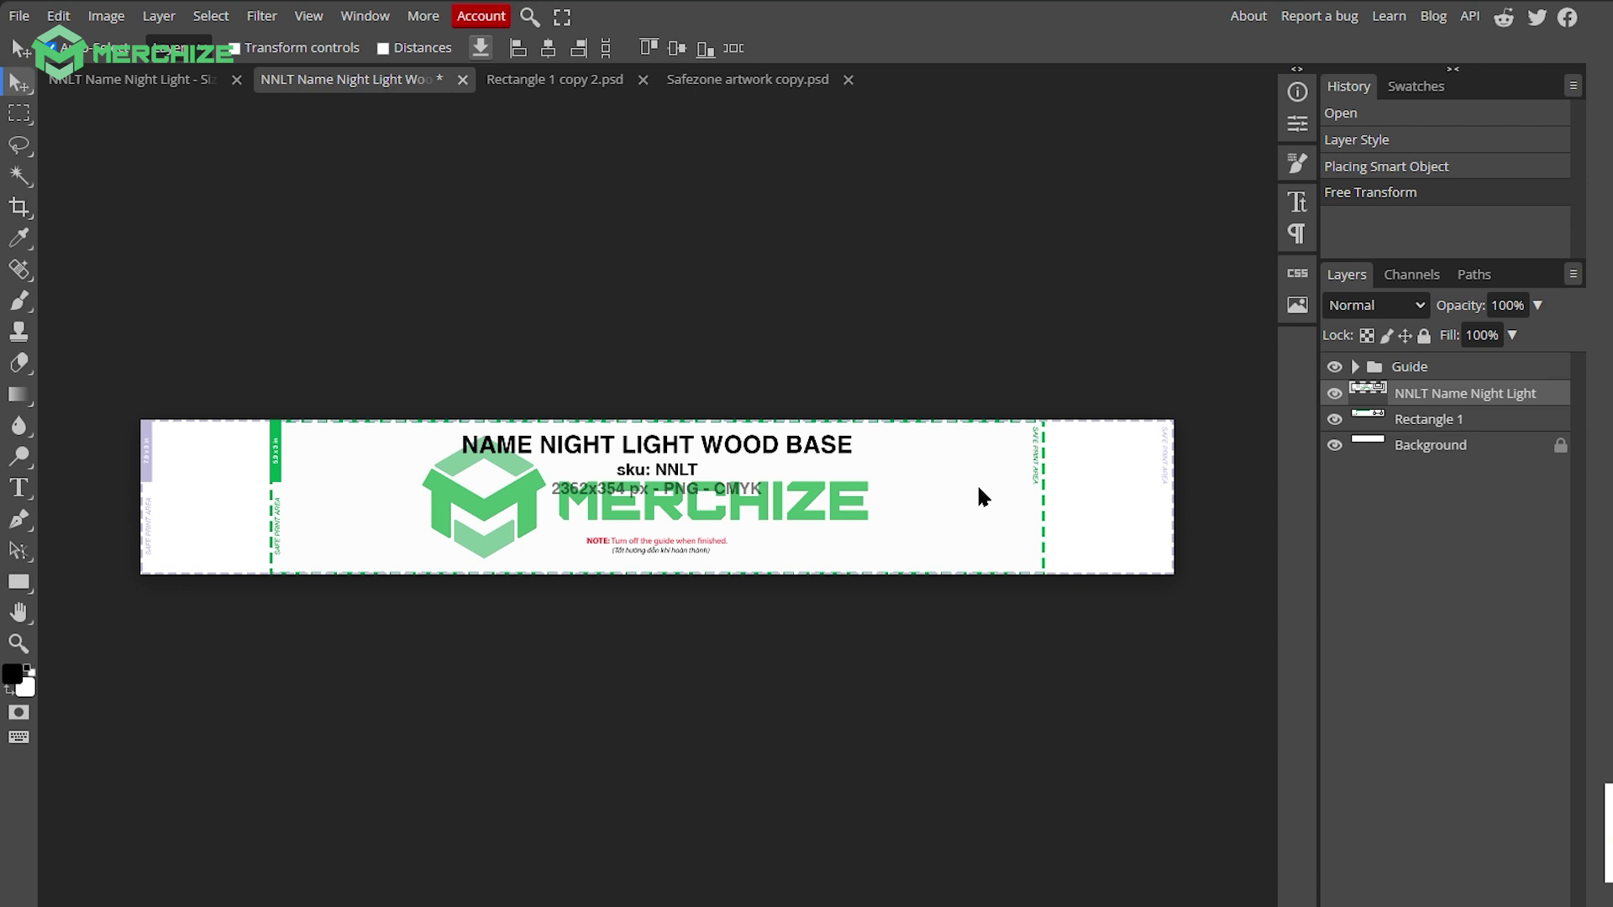
Step: Hide the Rectangle 1 layer, the Background layer and the Guide group so only the logo artwork remains
{"action": "left_click", "coordinate": [1335, 419]}
{"action": "left_click", "coordinate": [1335, 446]}
{"action": "left_click", "coordinate": [1334, 368]}
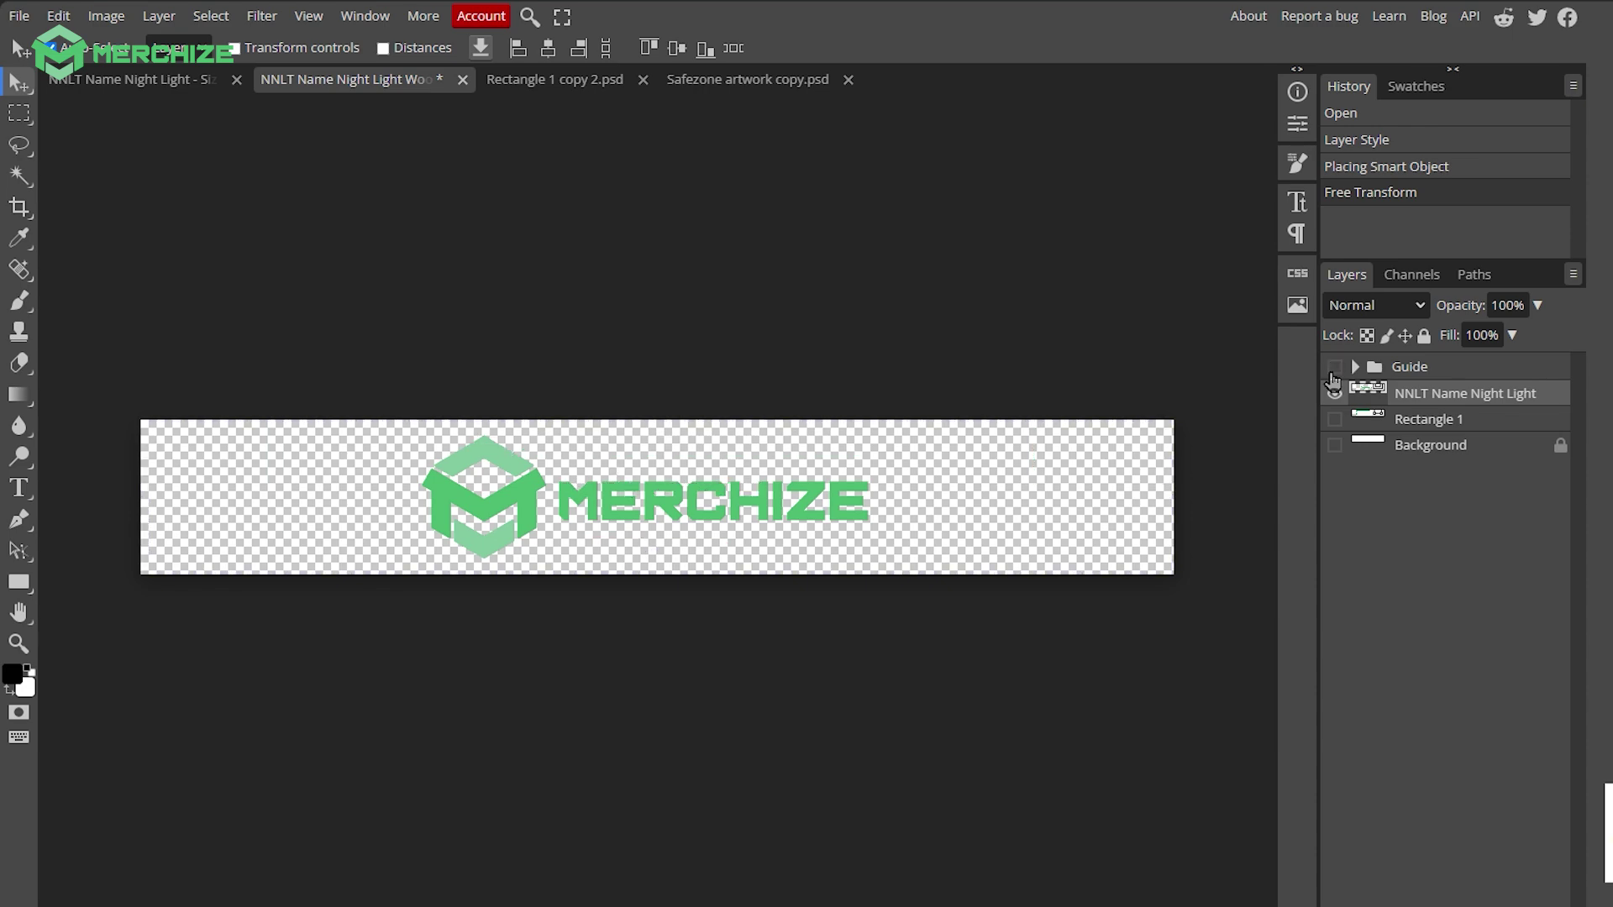
Step: Export the wood base design as a PNG at 2362 x 354 px and 100% quality
{"action": "left_click", "coordinate": [24, 17]}
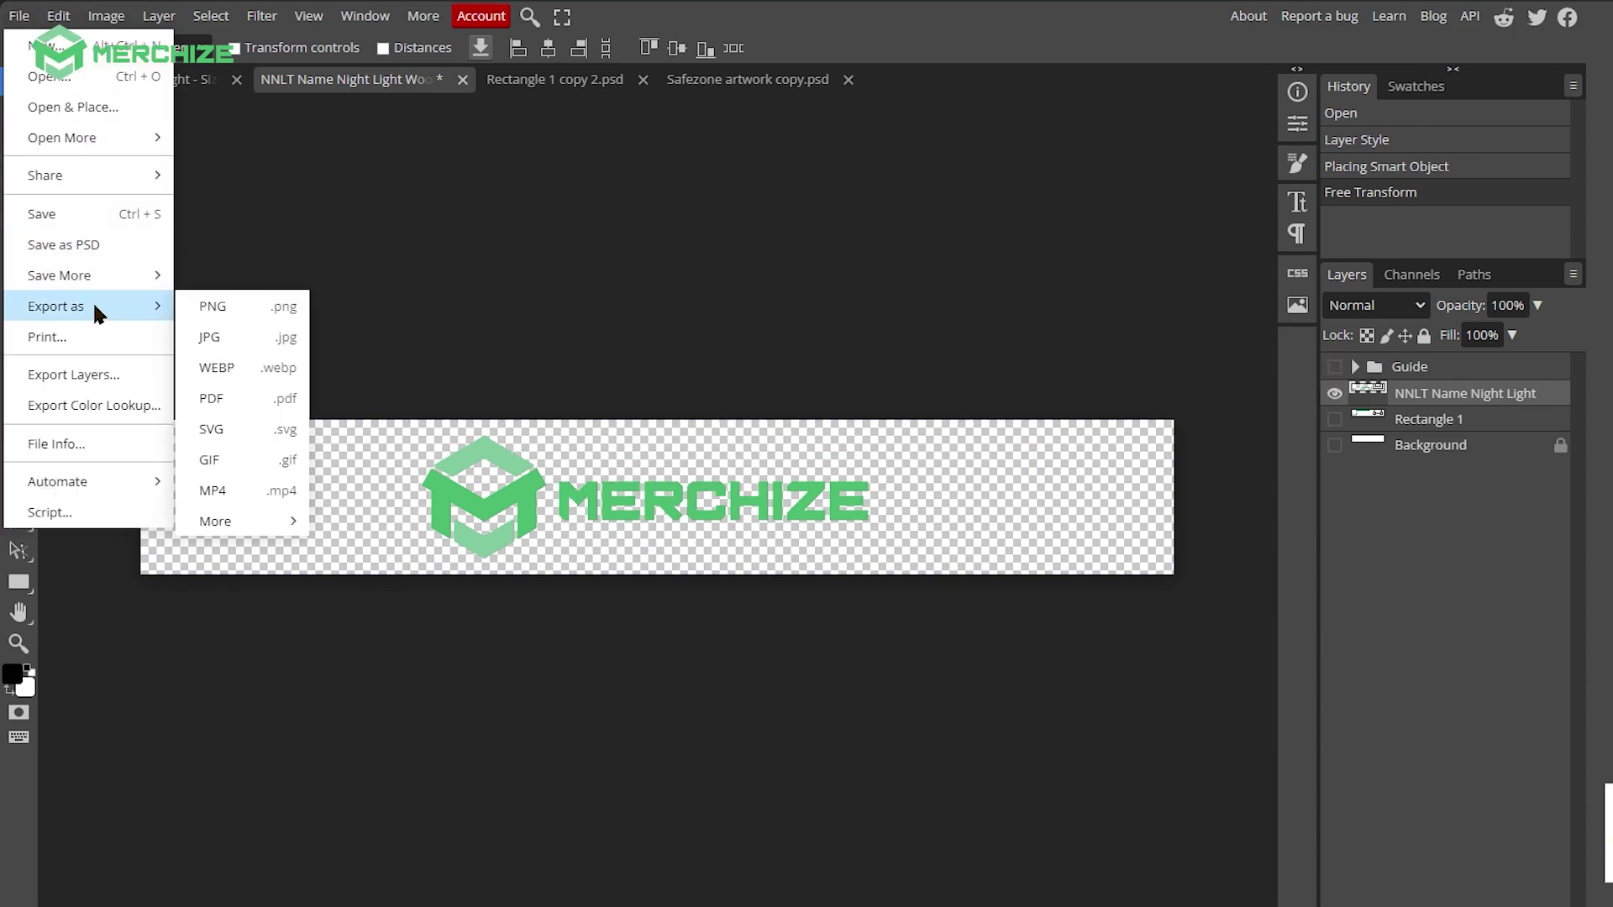
{"action": "mouse_move", "coordinate": [96, 306]}
{"action": "left_click", "coordinate": [210, 307]}
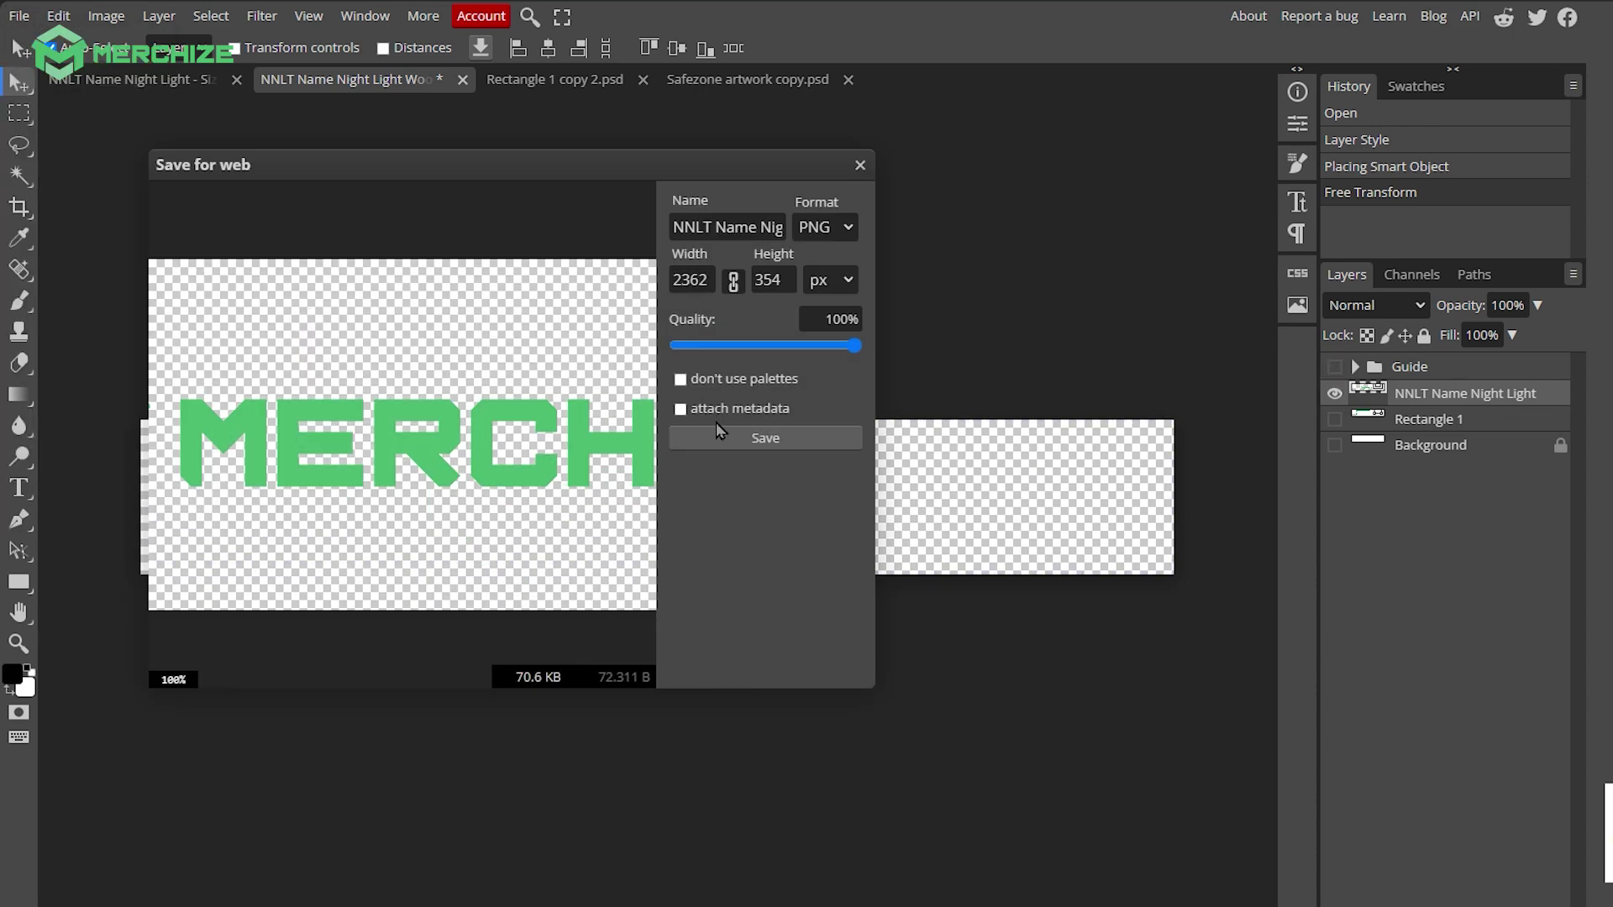
{"action": "left_click", "coordinate": [819, 438]}
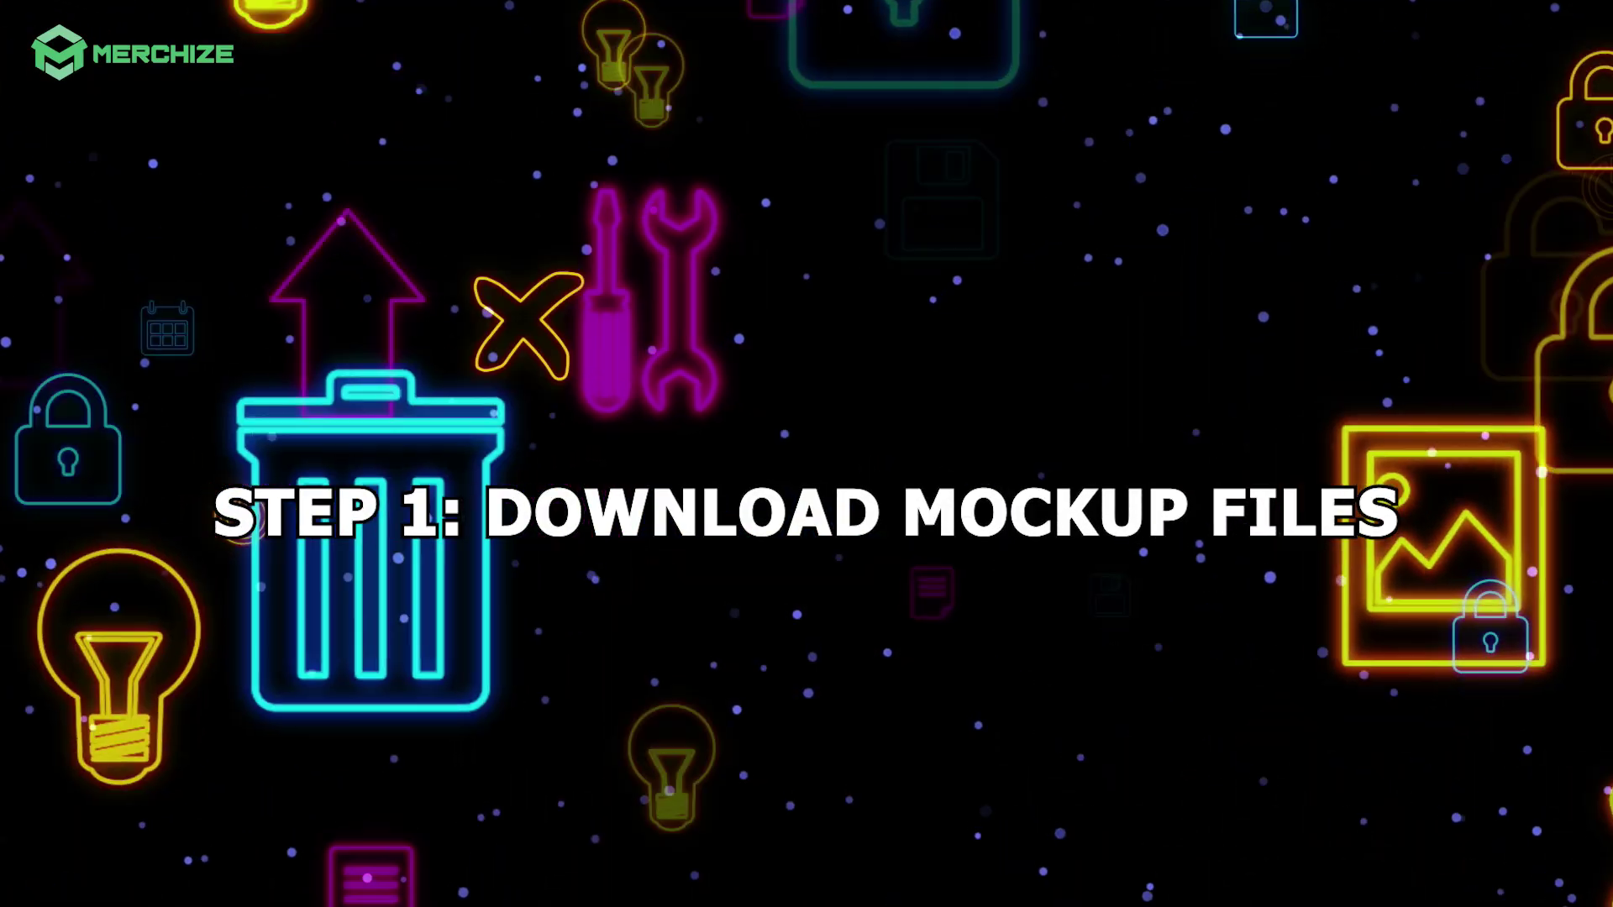
Step: Follow the templates and mockups link in the product page's print guidelines, and open the Mockup folder of NNLT Name Night Light
{"action": "left_click_drag", "start_coordinate": [337, 467], "coordinate": [850, 468]}
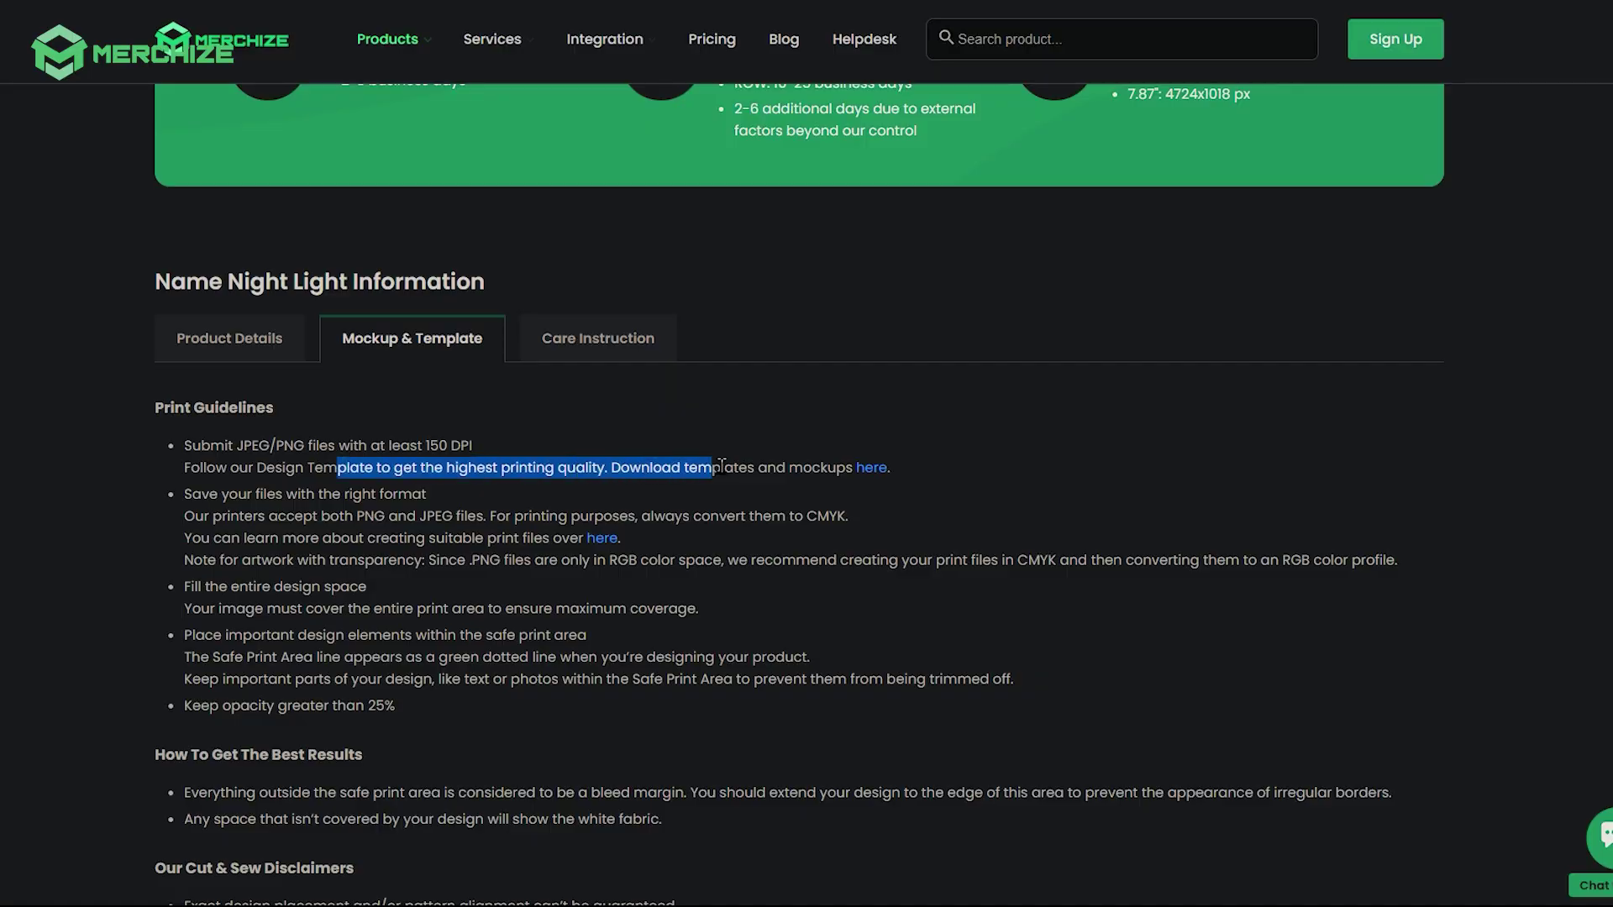
{"action": "left_click", "coordinate": [872, 469]}
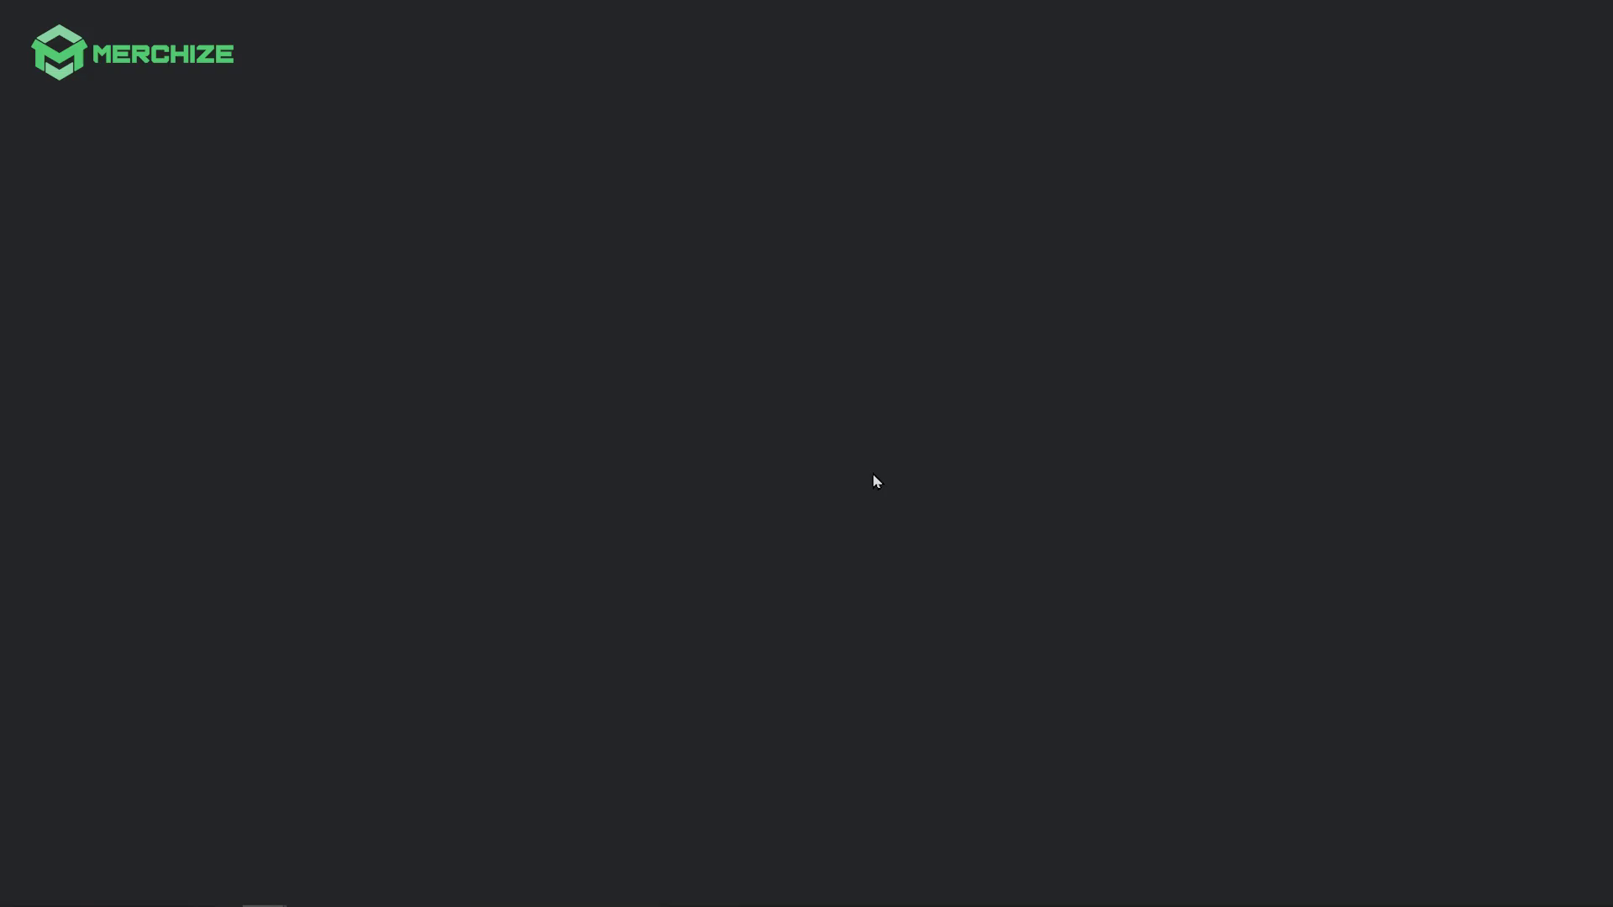
{"action": "double_click", "coordinate": [580, 263]}
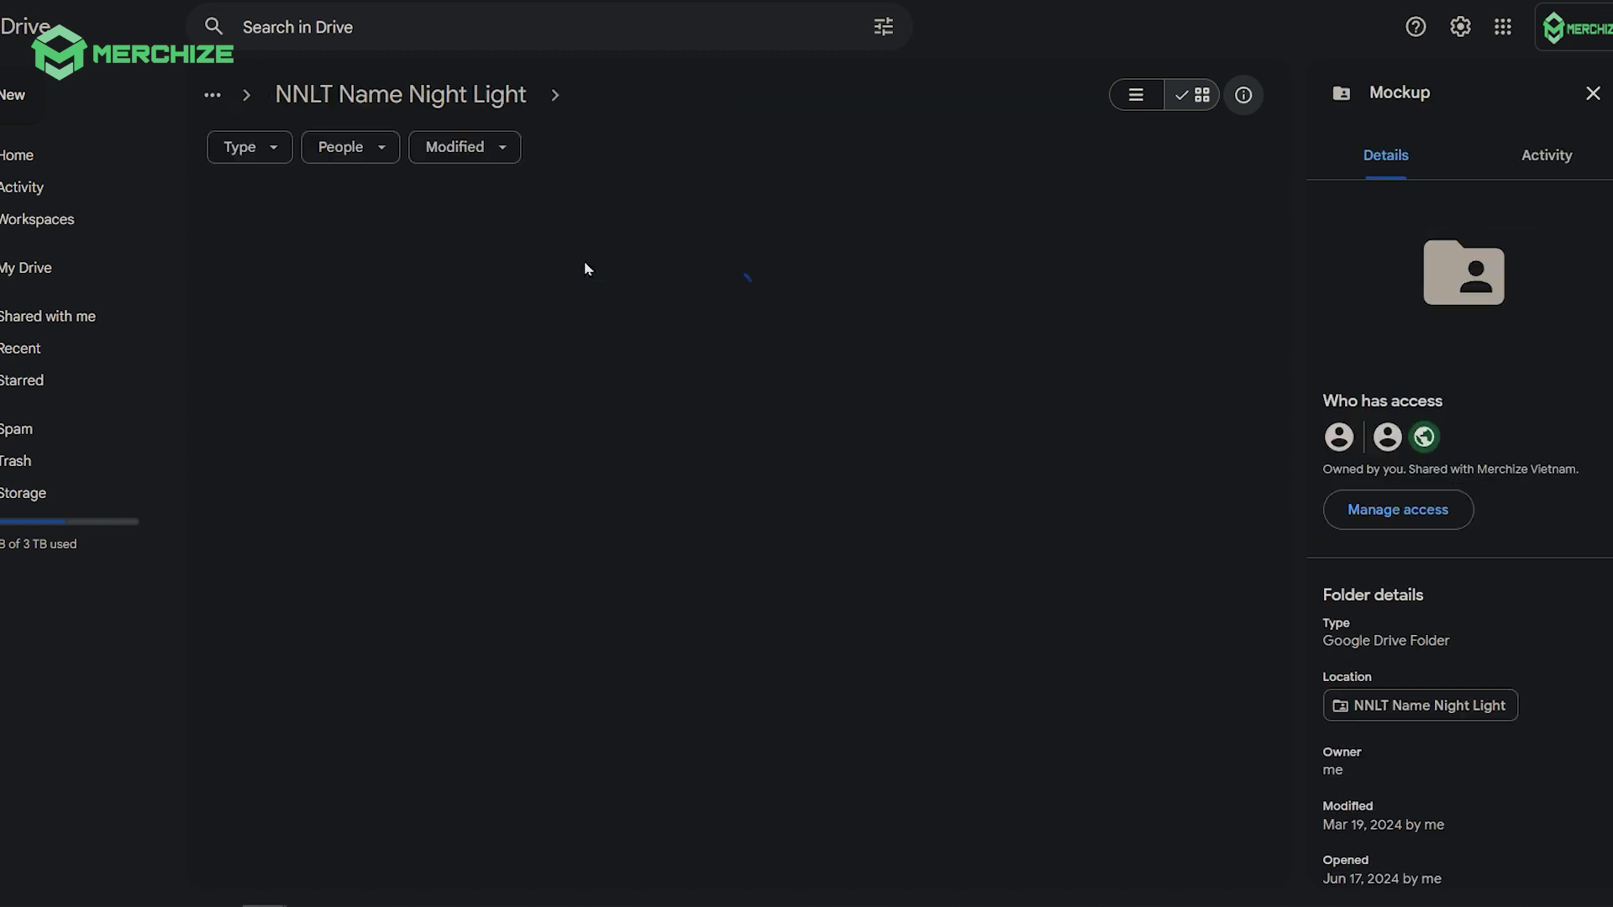
Step: Download the 7.87x3in Mockup Name Night Light PSD file from the Mockup folder
{"action": "left_click", "coordinate": [392, 324]}
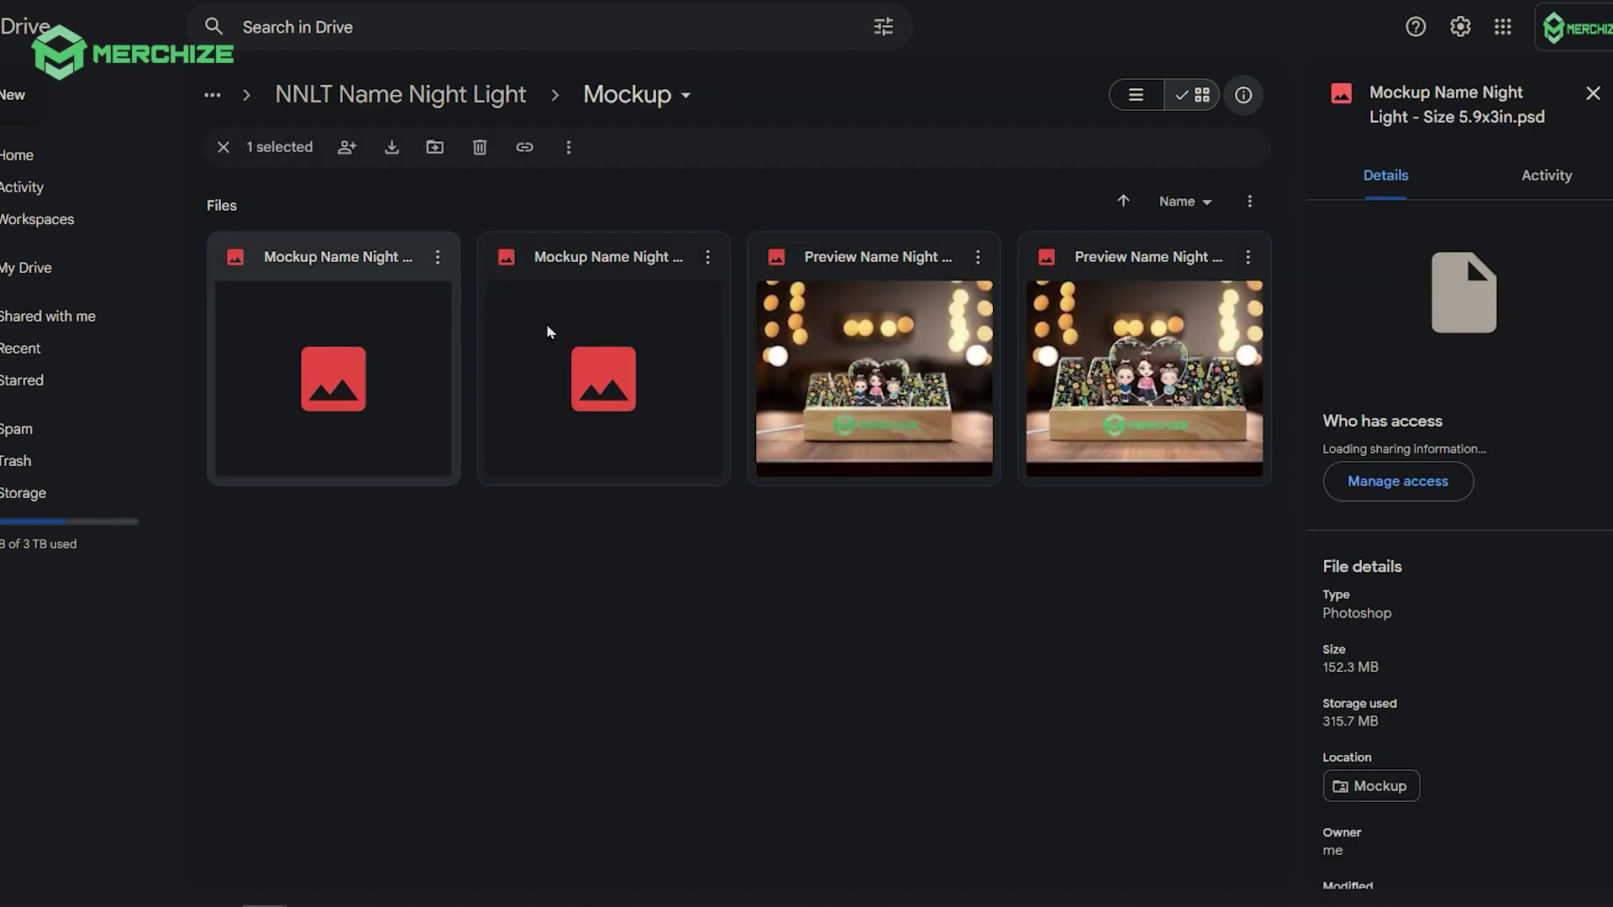
{"action": "left_click", "coordinate": [548, 328]}
{"action": "left_click", "coordinate": [392, 147]}
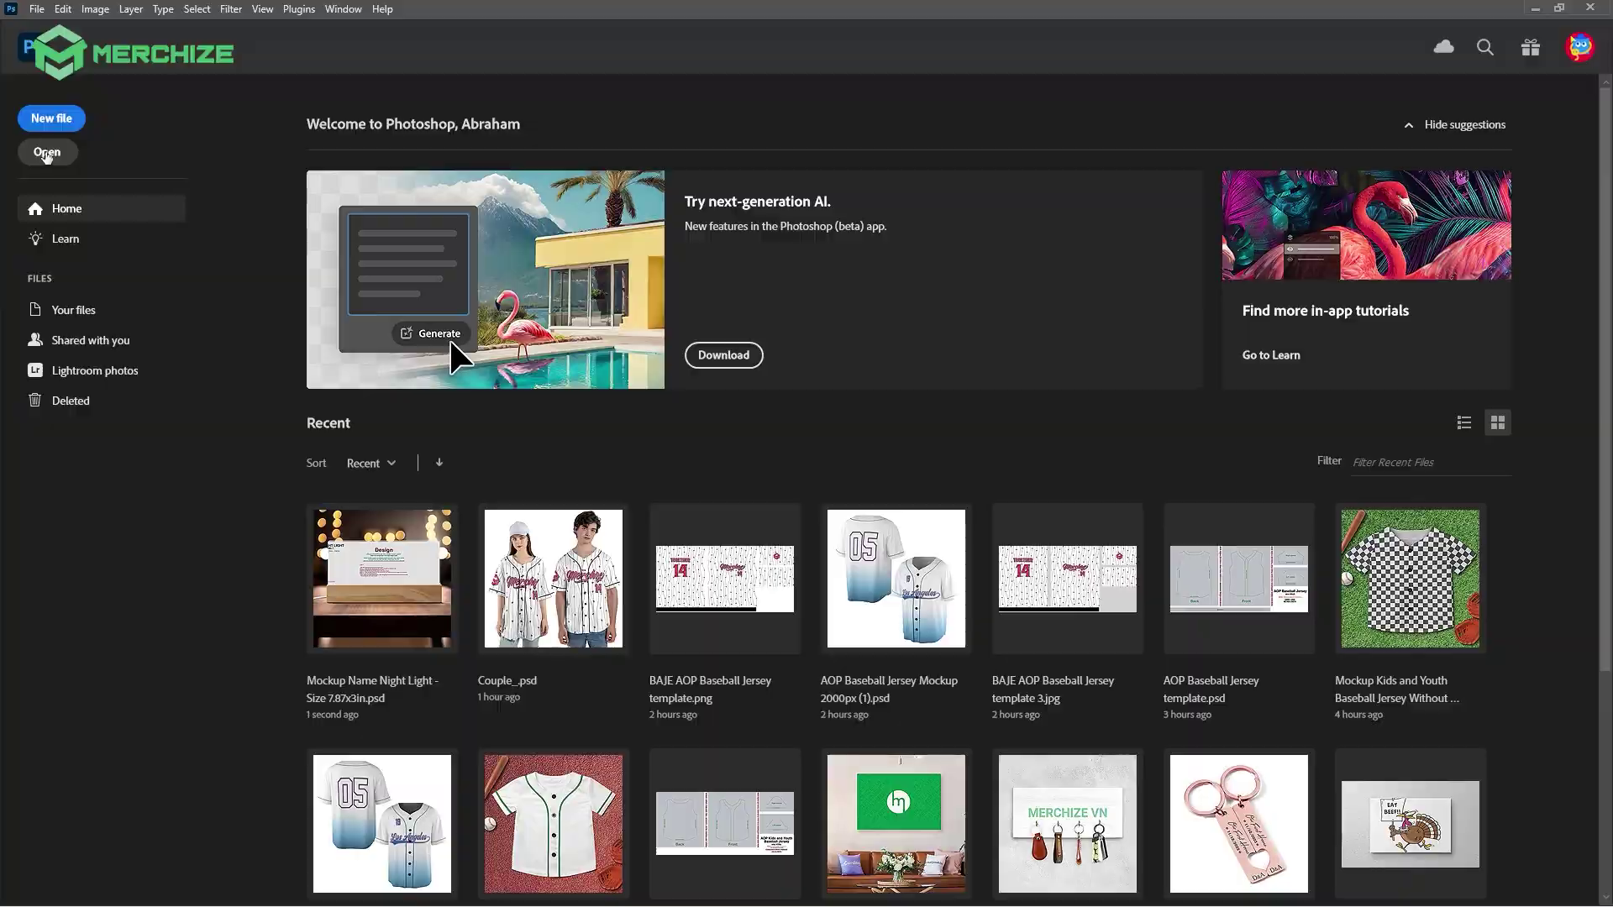
Step: Switch to Photoshop and open Mockup Name Night Light - Size 7.87x3in.psd
{"action": "left_click", "coordinate": [46, 154]}
{"action": "double_click", "coordinate": [250, 234]}
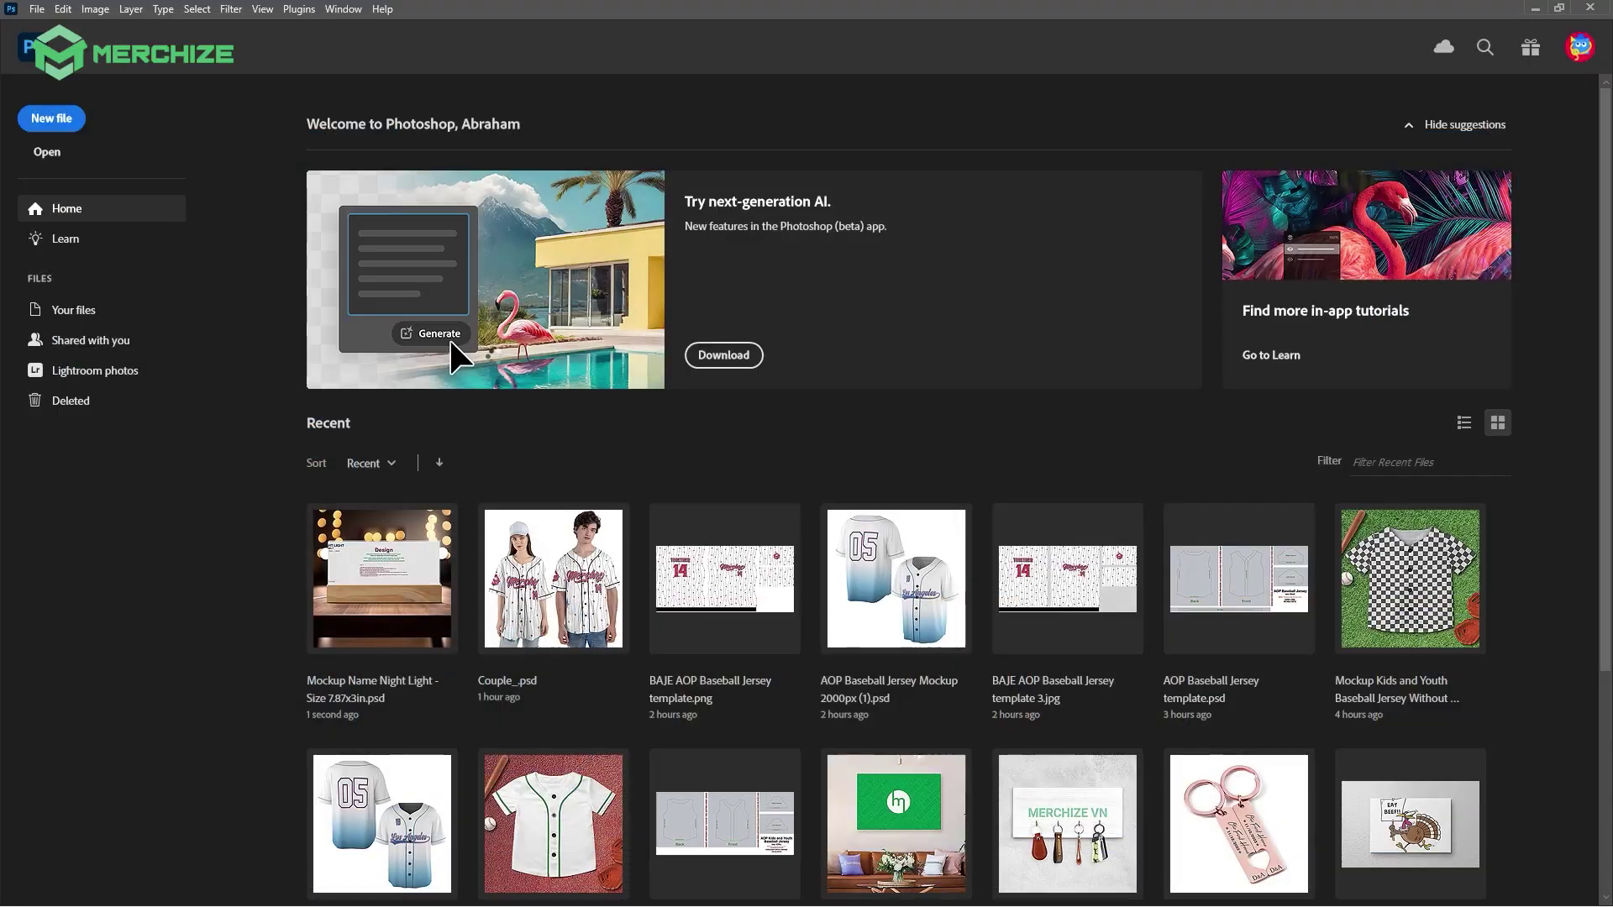
{"action": "scroll", "coordinate": [710, 522], "scroll_direction": "down", "scroll_amount": 2}
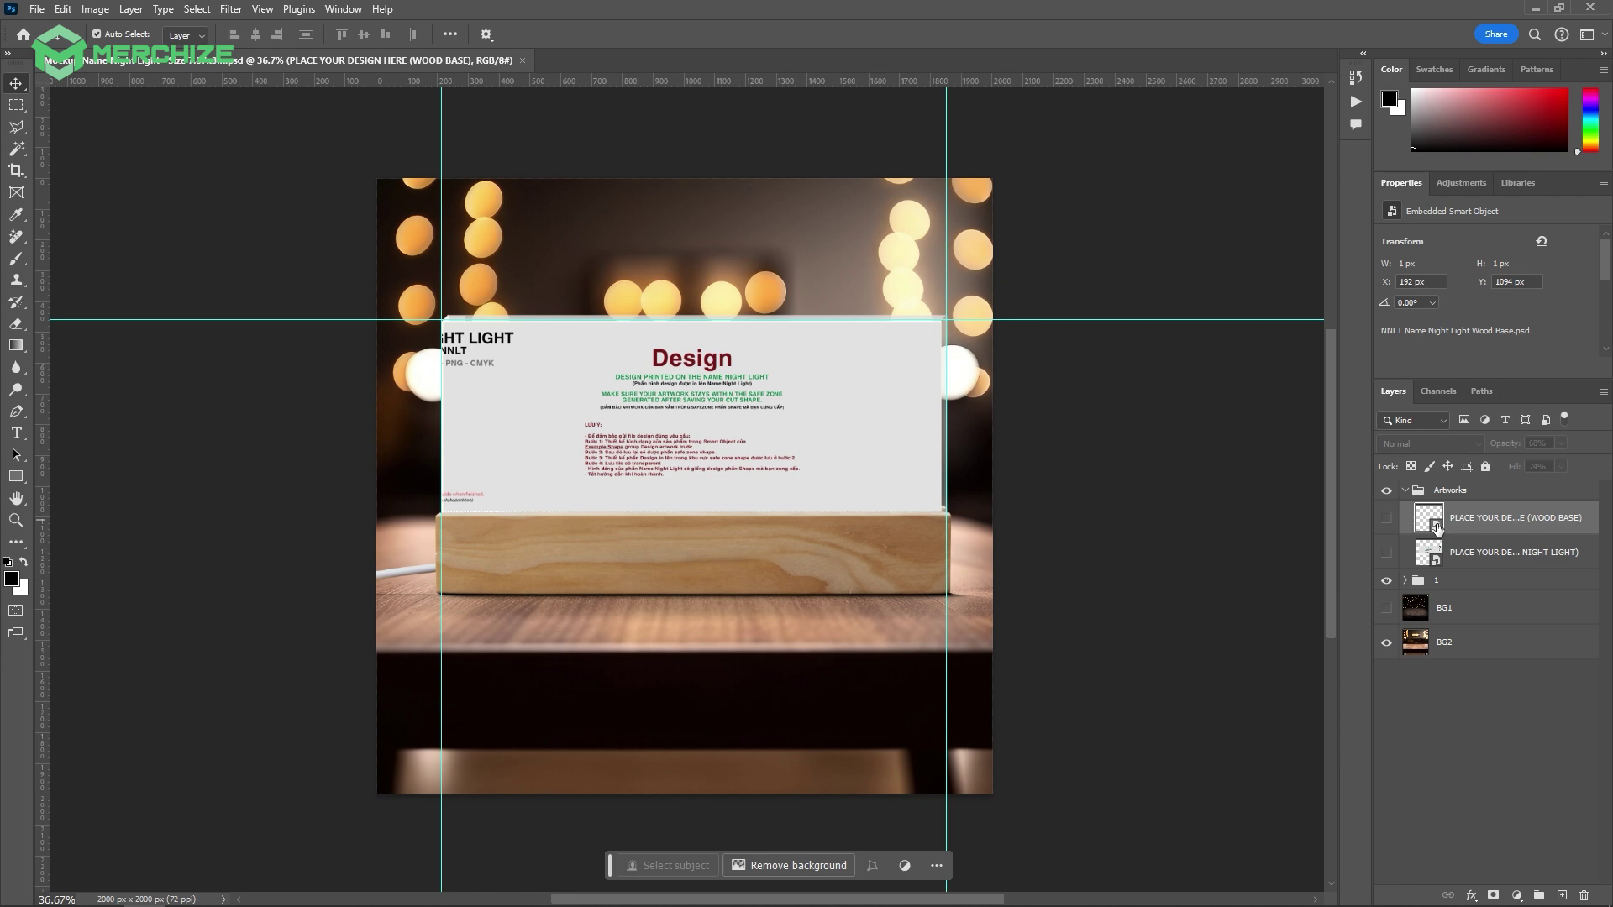
Step: Open the wood base smart object for editing, and show its Guide group, Rectangle 1 and Background layers
{"action": "double_click", "coordinate": [1428, 520]}
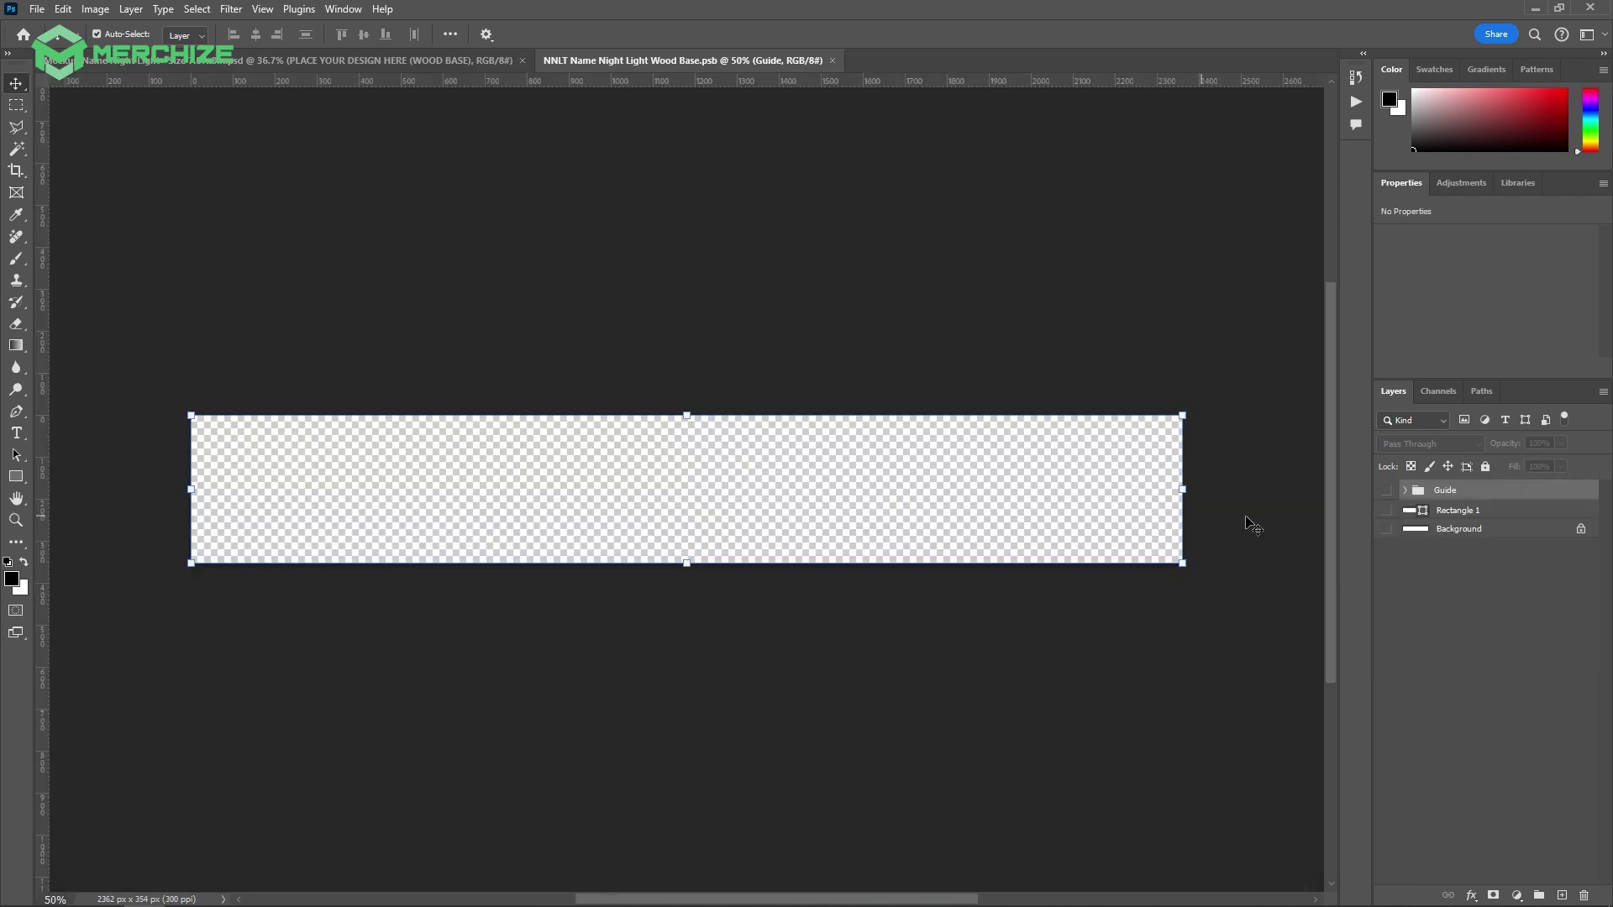
{"action": "left_click", "coordinate": [1387, 512]}
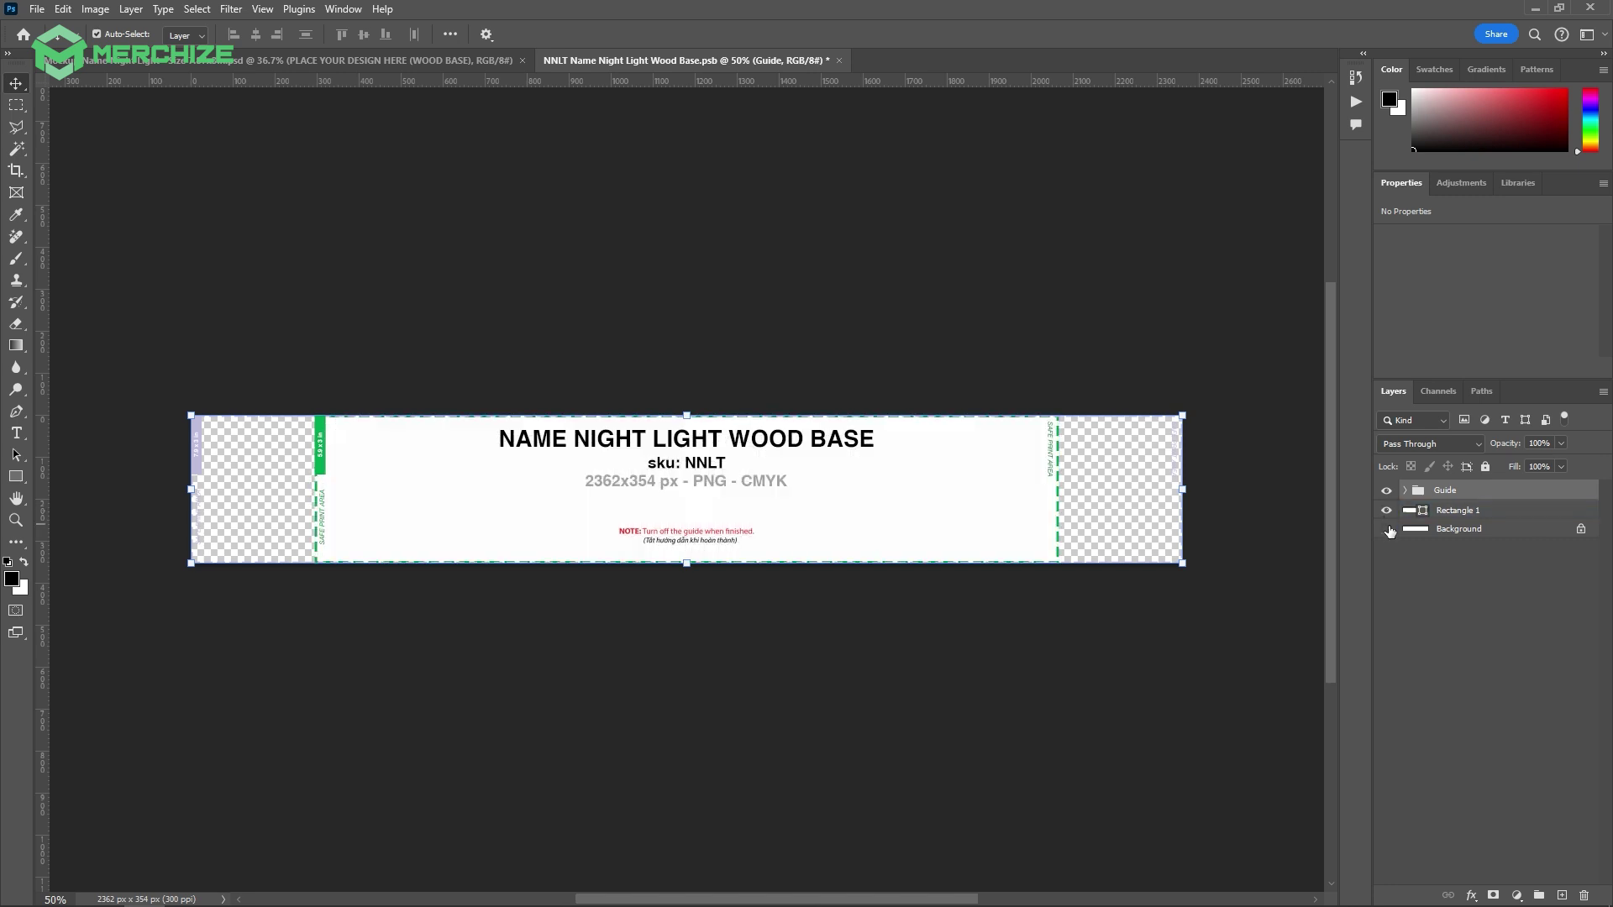
{"action": "left_click", "coordinate": [1387, 530]}
{"action": "left_click", "coordinate": [1388, 533]}
{"action": "left_click", "coordinate": [1387, 530]}
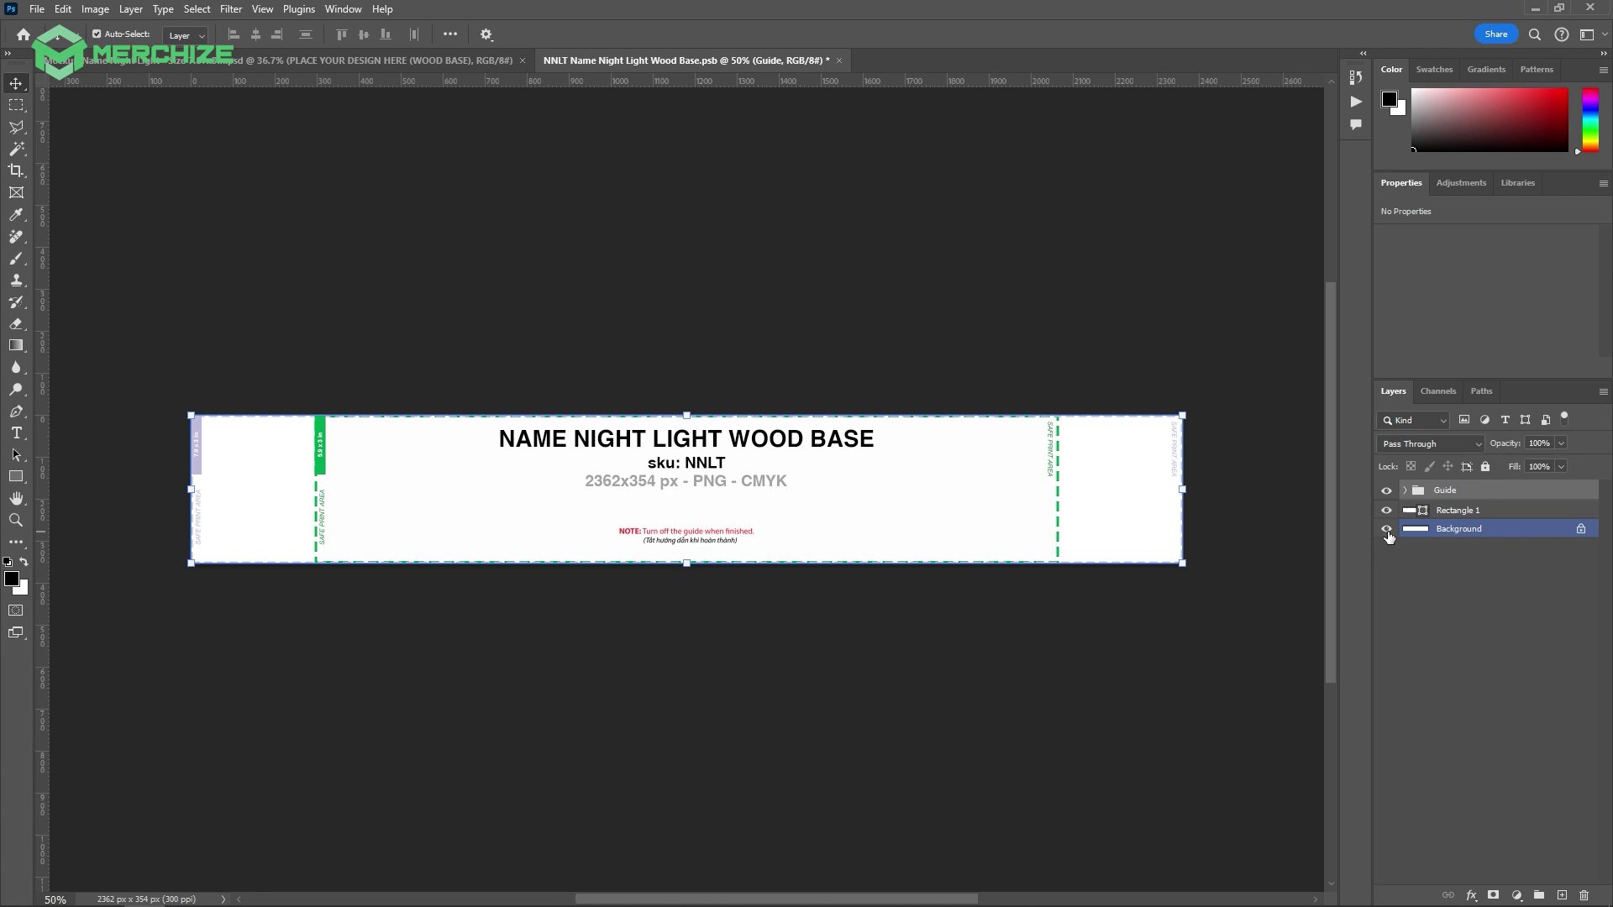
Step: Examine the 5.9 x 3 in and 7.9 x 3 in safe print areas marked on the wood base template
{"action": "left_click", "coordinate": [901, 518]}
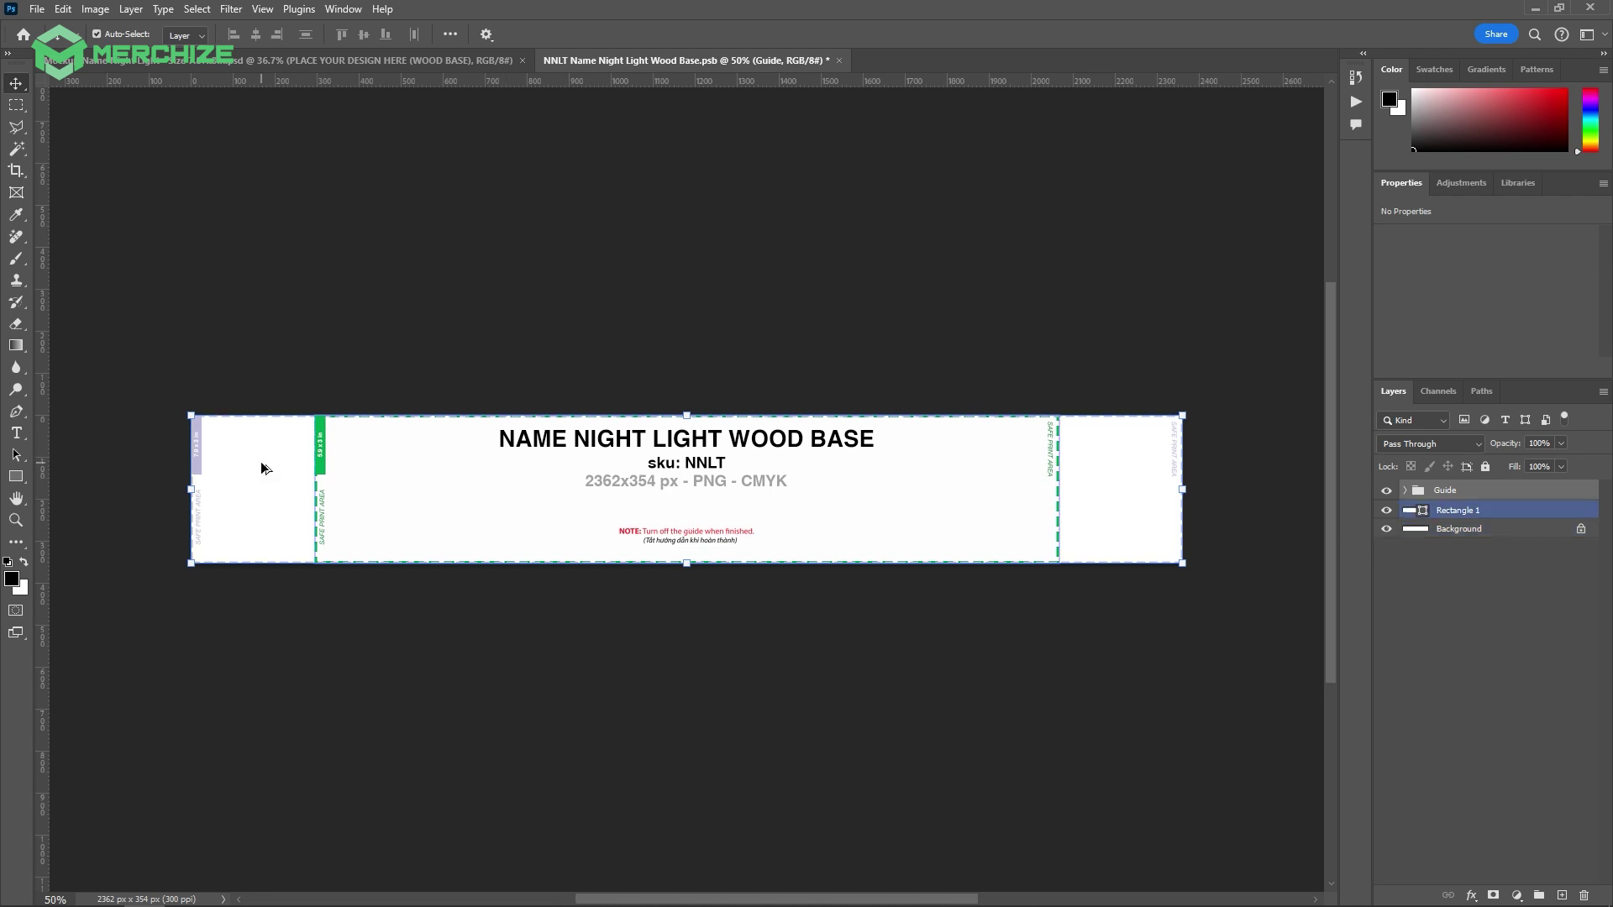
{"action": "left_click", "coordinate": [286, 466]}
{"action": "scroll", "coordinate": [187, 464], "scroll_direction": "up", "scroll_amount": 5}
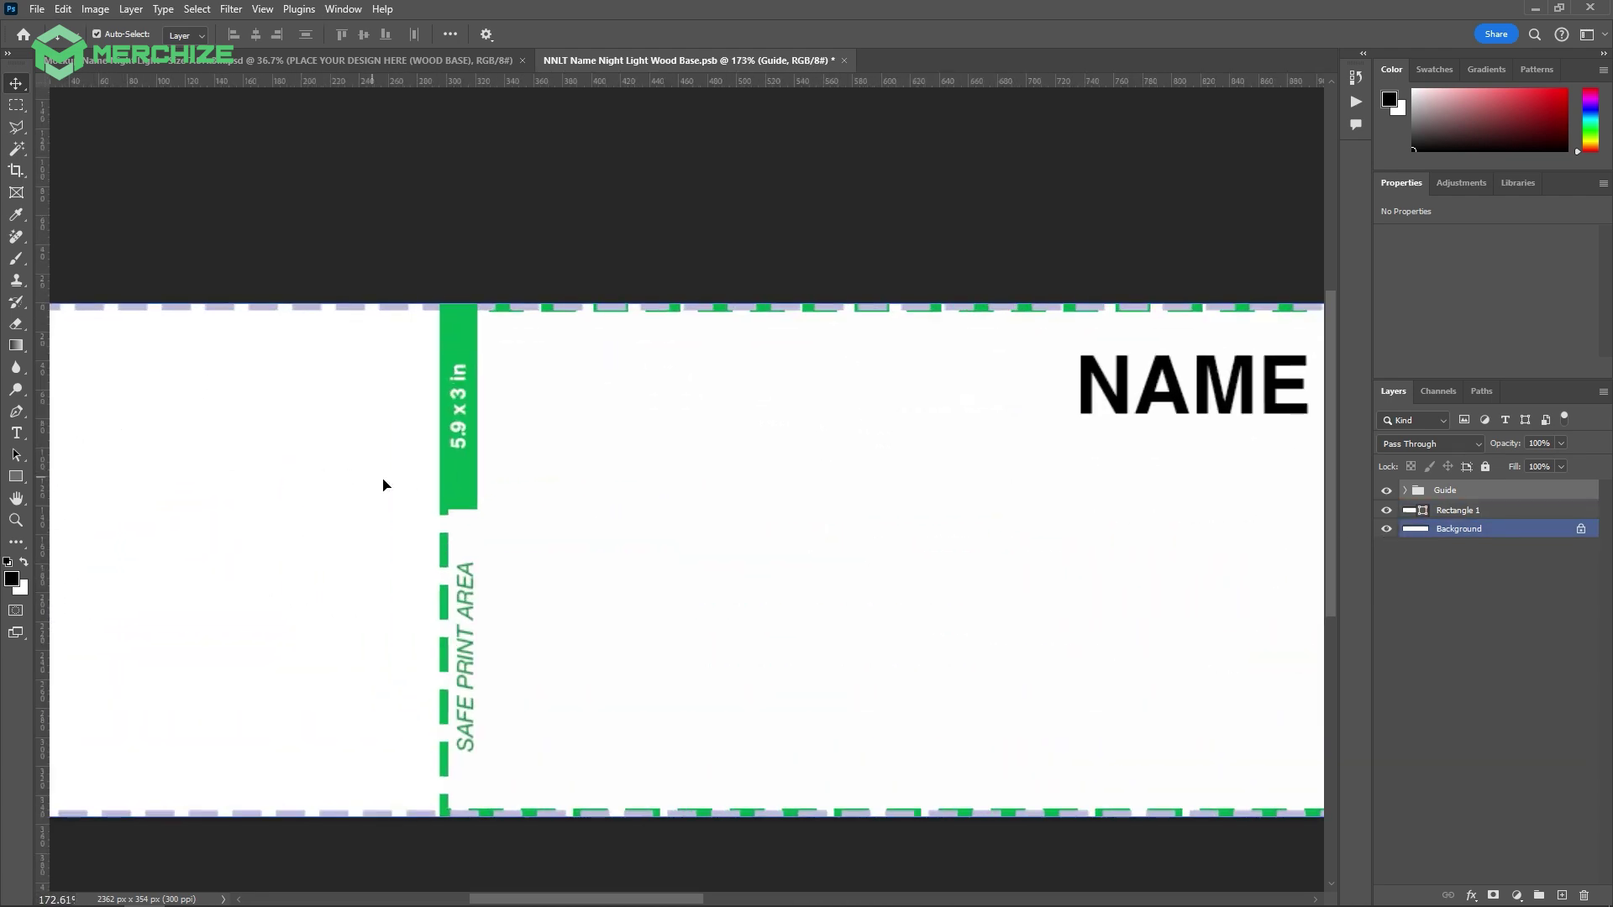
{"action": "left_click", "coordinate": [459, 379]}
{"action": "scroll", "coordinate": [327, 480], "scroll_direction": "left", "scroll_amount": 3}
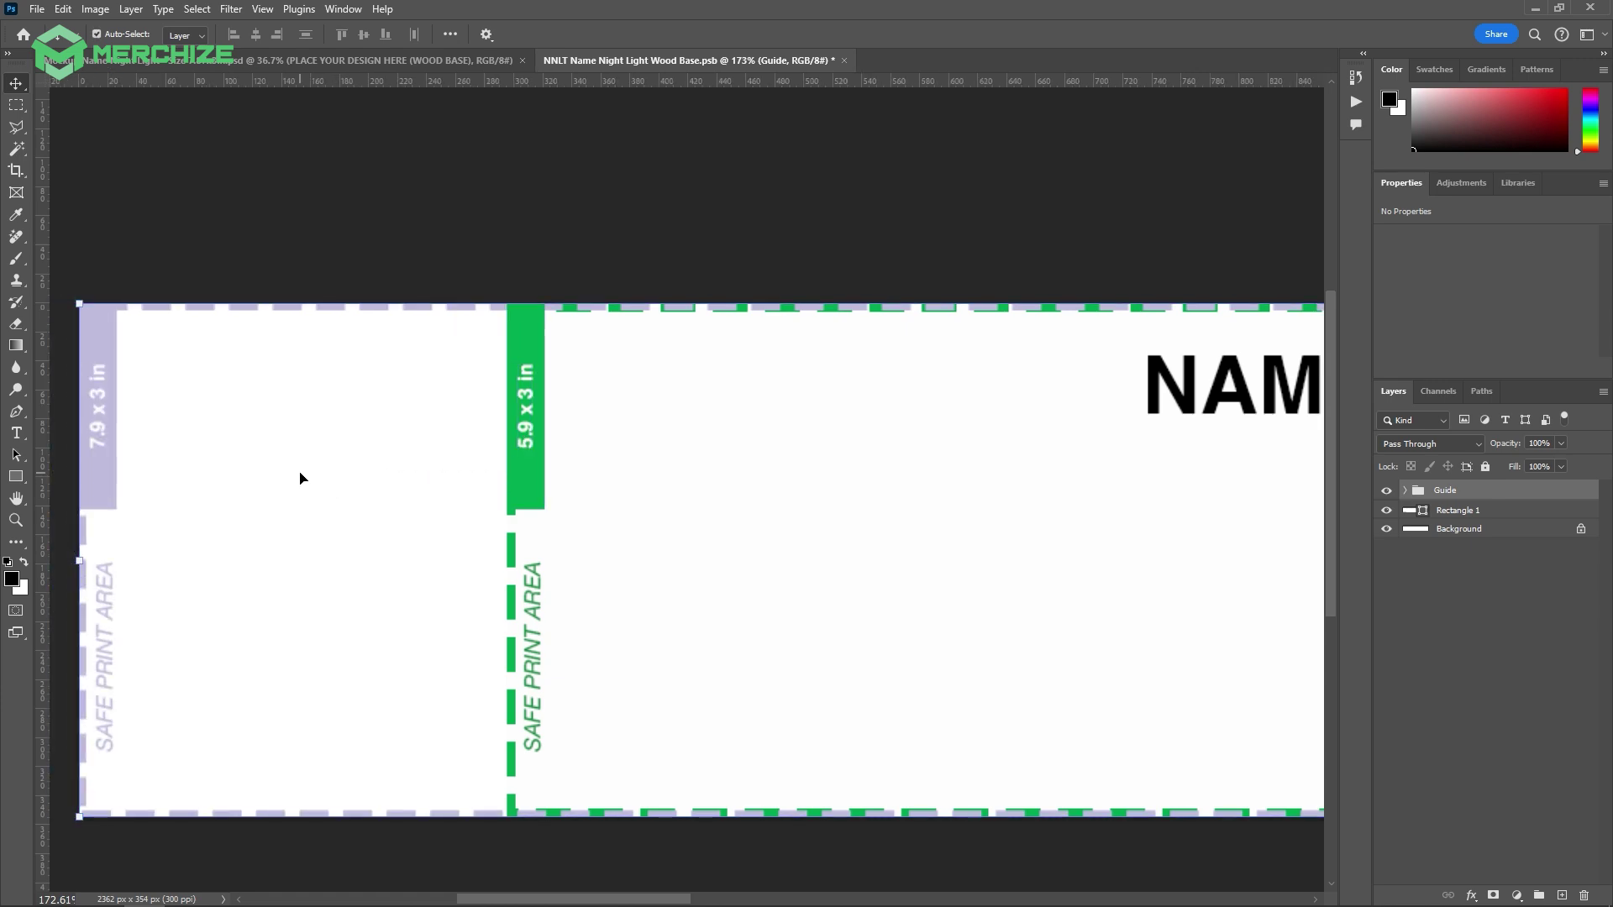
{"action": "scroll", "coordinate": [300, 478], "scroll_direction": "right", "scroll_amount": 2}
{"action": "left_click", "coordinate": [331, 468]}
{"action": "scroll", "coordinate": [331, 468], "scroll_direction": "down", "scroll_amount": 6}
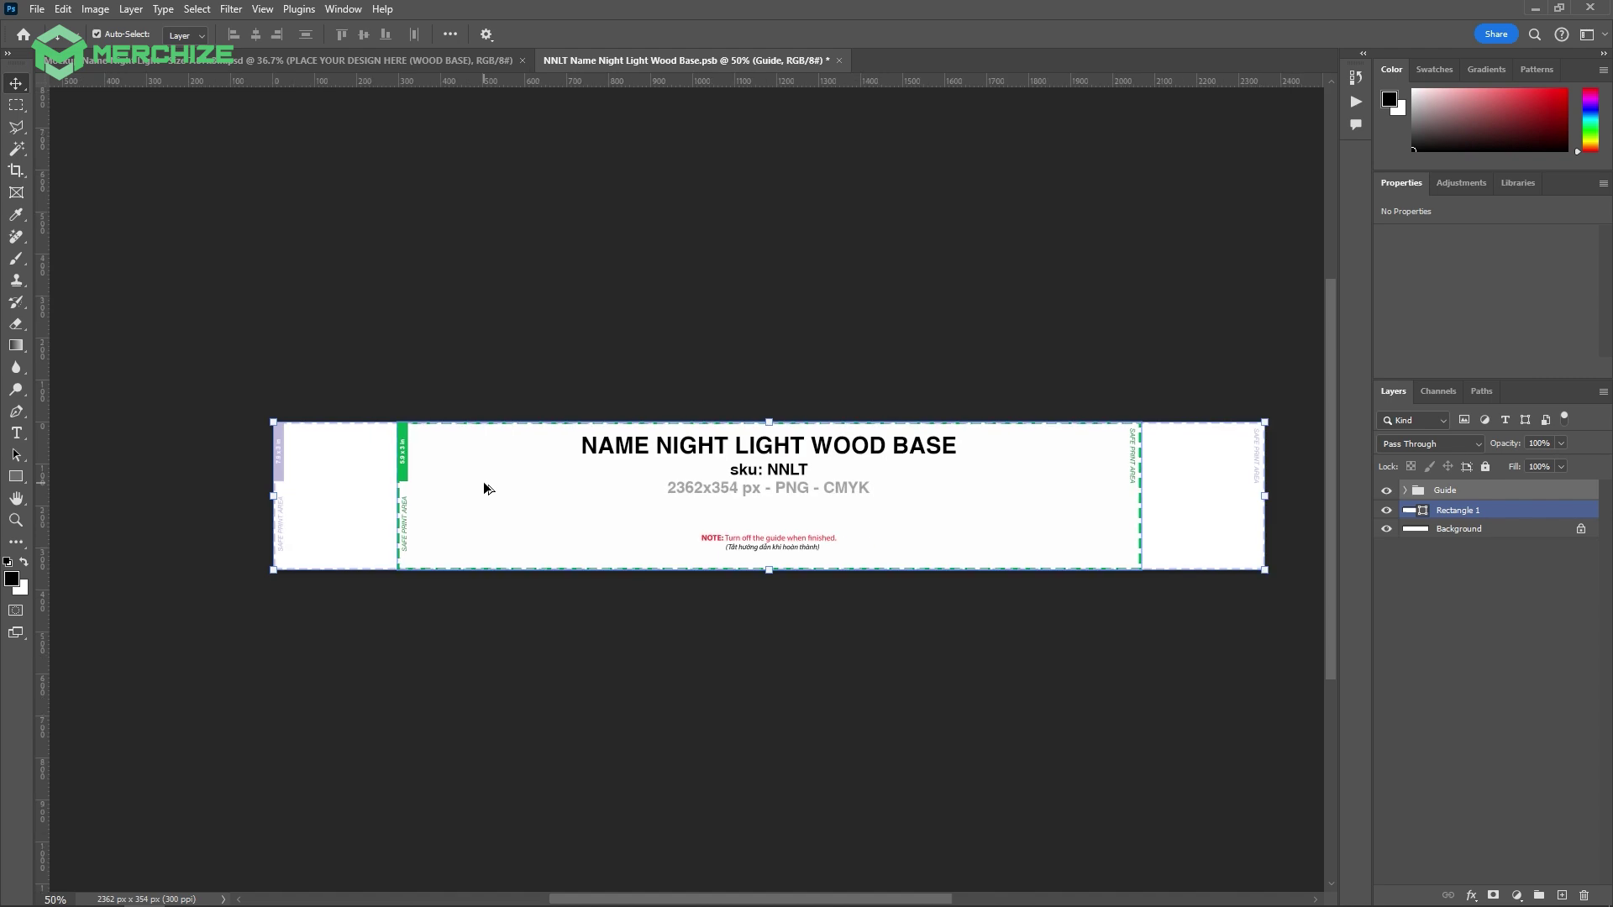
{"action": "scroll", "coordinate": [488, 489], "scroll_direction": "down", "scroll_amount": 1}
{"action": "scroll", "coordinate": [493, 492], "scroll_direction": "right", "scroll_amount": 3}
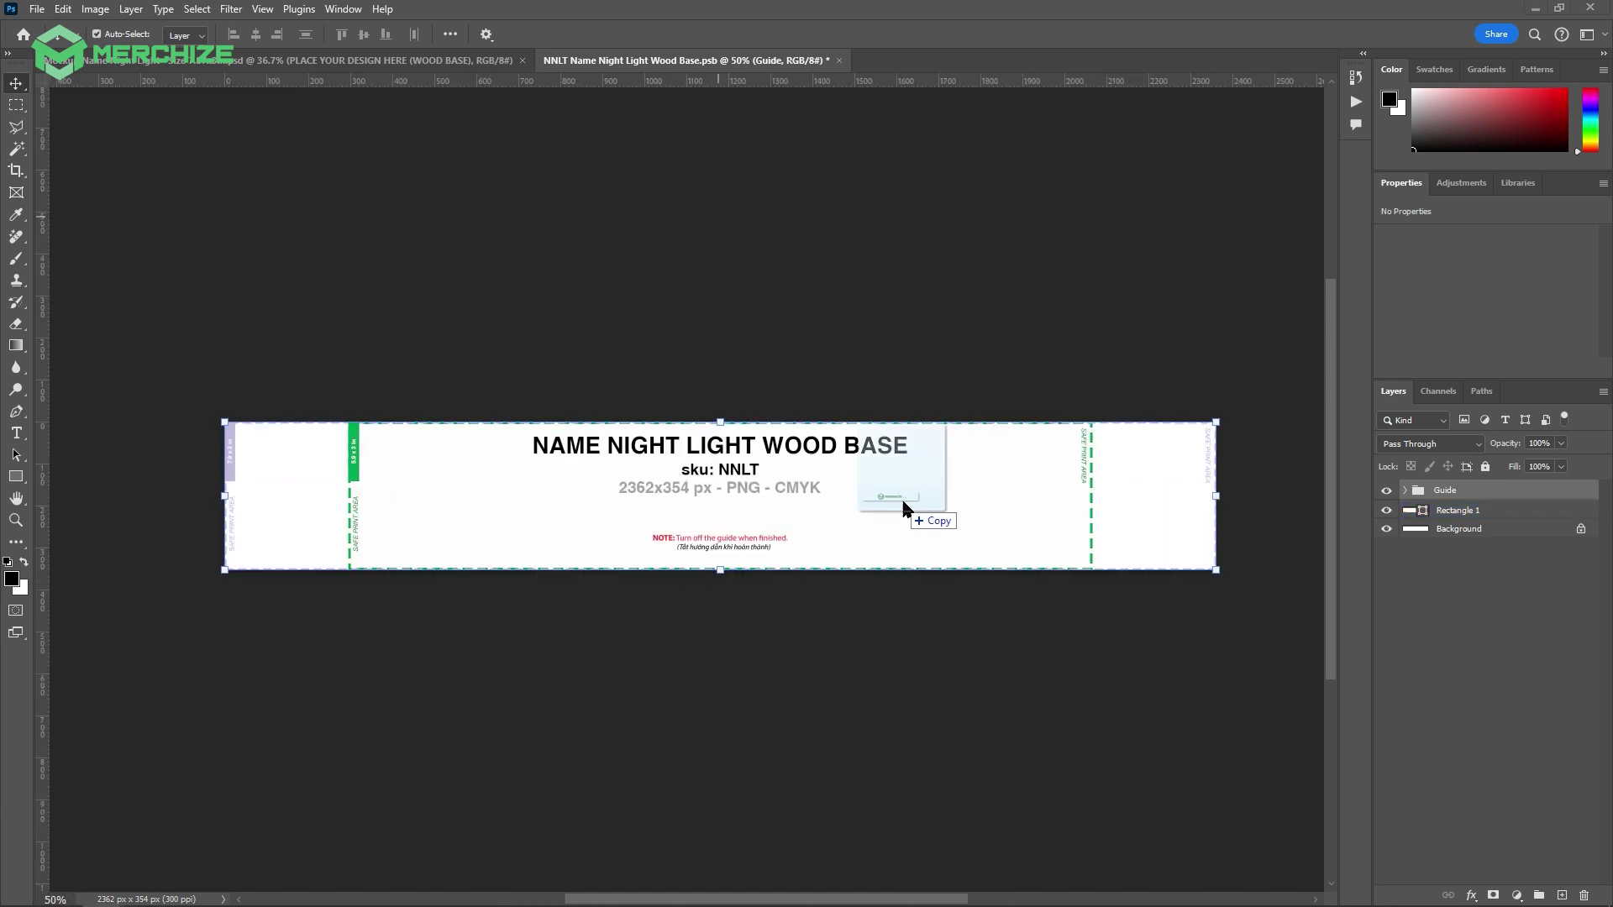
Step: Place the NNLT Name Night Light Wood Base (1) artwork, hide the template layers, and save and close the smart object
{"action": "left_click_drag", "start_coordinate": [903, 508], "coordinate": [904, 508]}
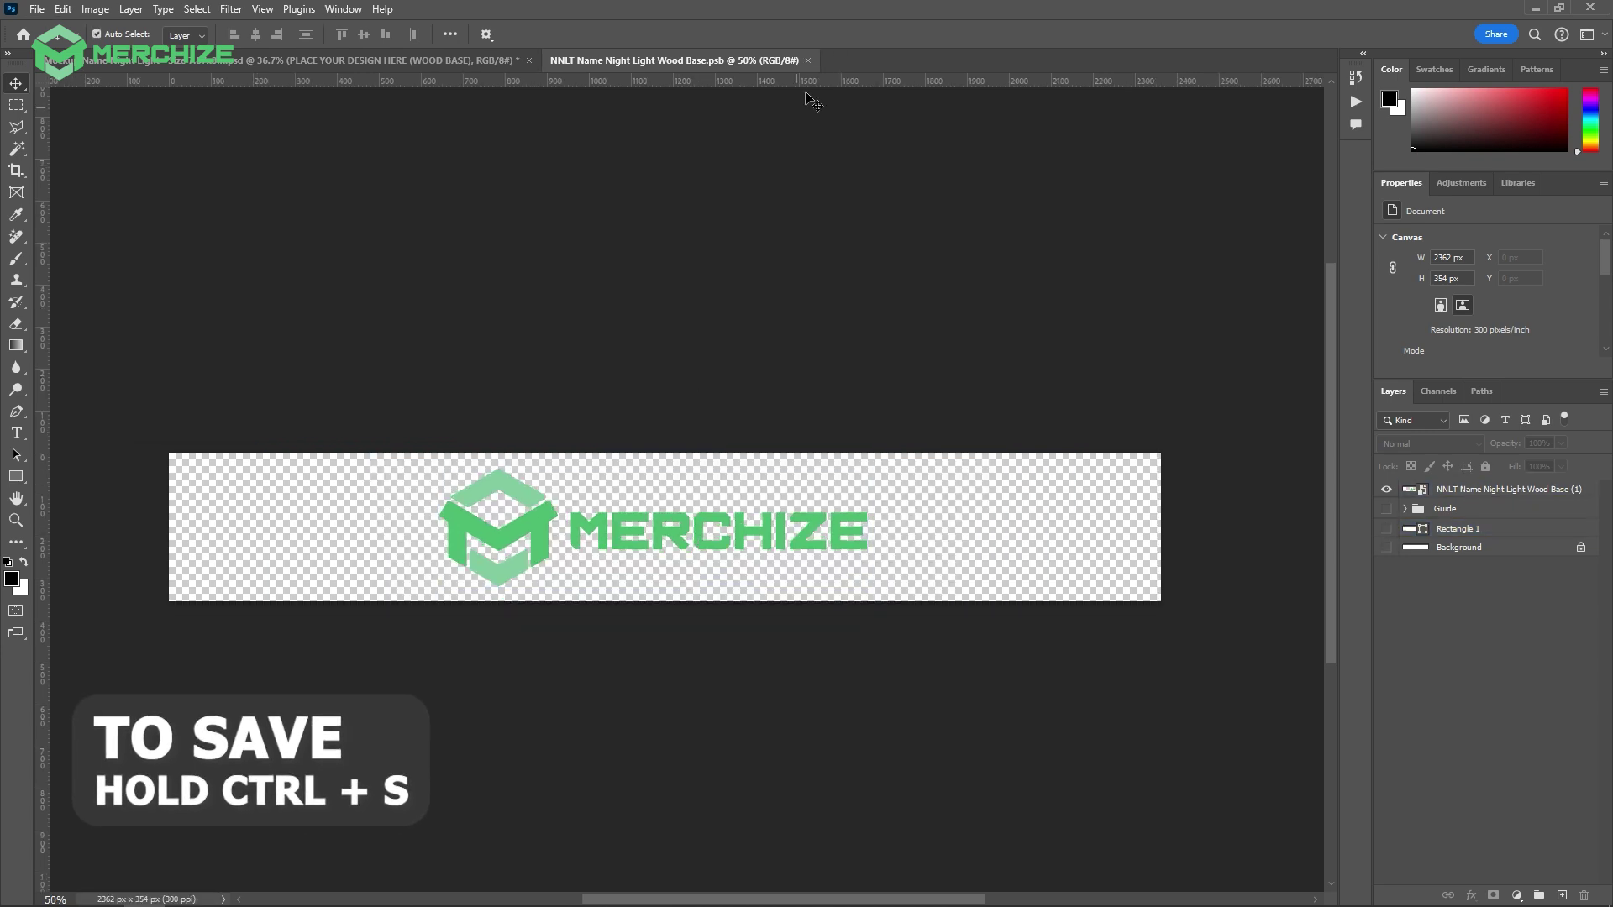
{"action": "left_click", "coordinate": [808, 60]}
{"action": "scroll", "coordinate": [720, 562], "scroll_direction": "up", "scroll_amount": 5}
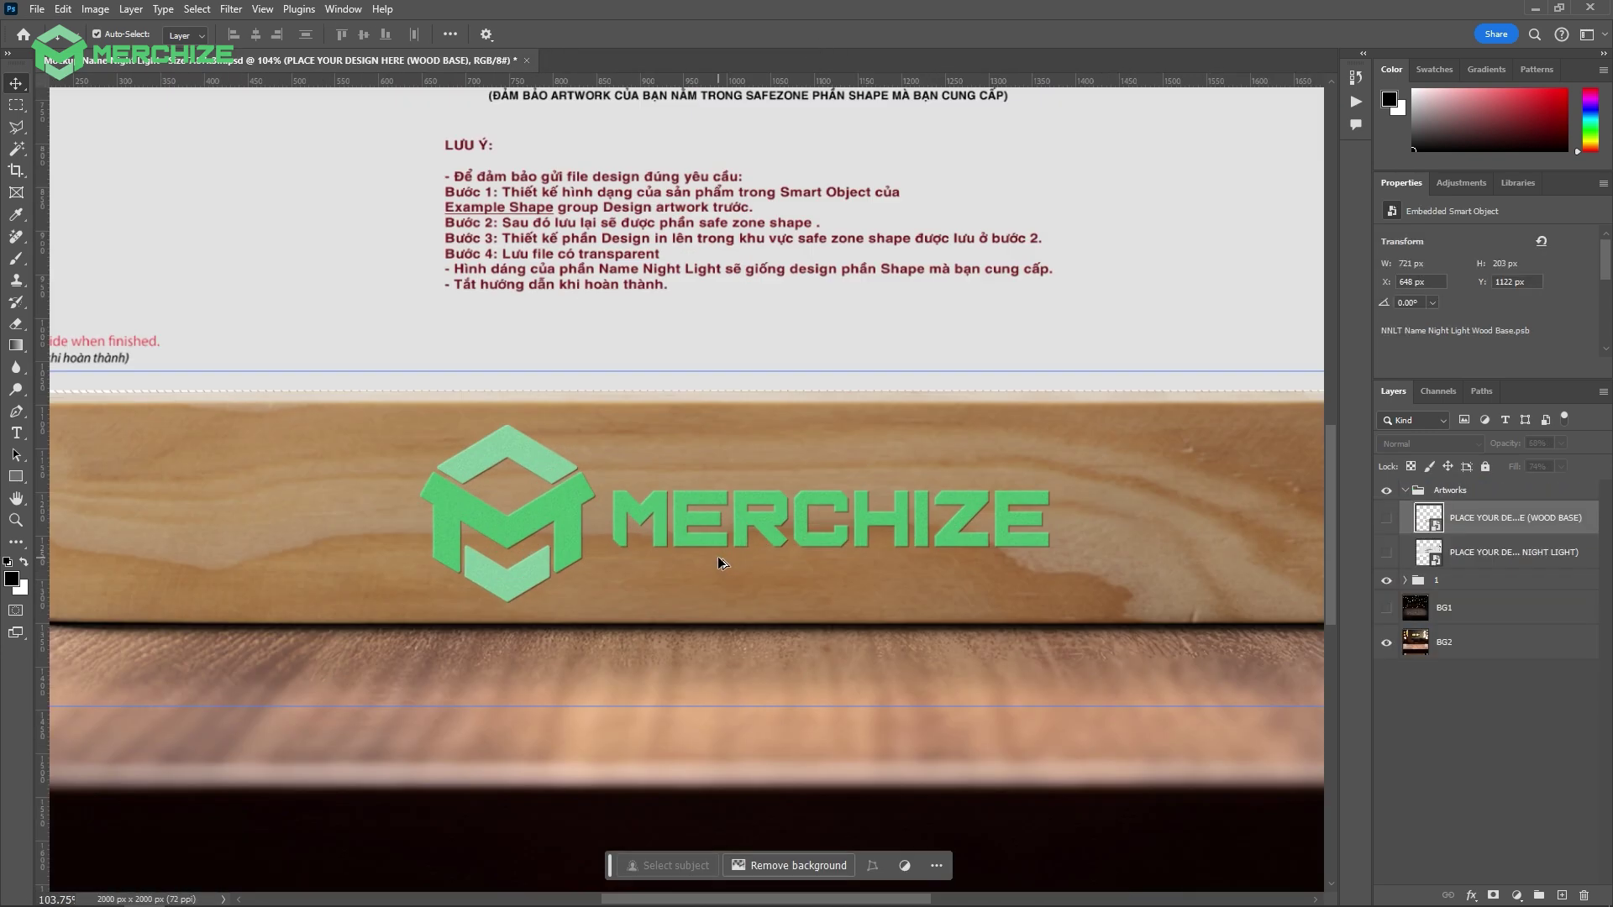
{"action": "scroll", "coordinate": [903, 542], "scroll_direction": "down", "scroll_amount": 6}
Step: Open the name night light smart object and place the NNLT Name Night Light - Size 7.87x3in (1) PNG across its canvas
{"action": "left_click", "coordinate": [1489, 552]}
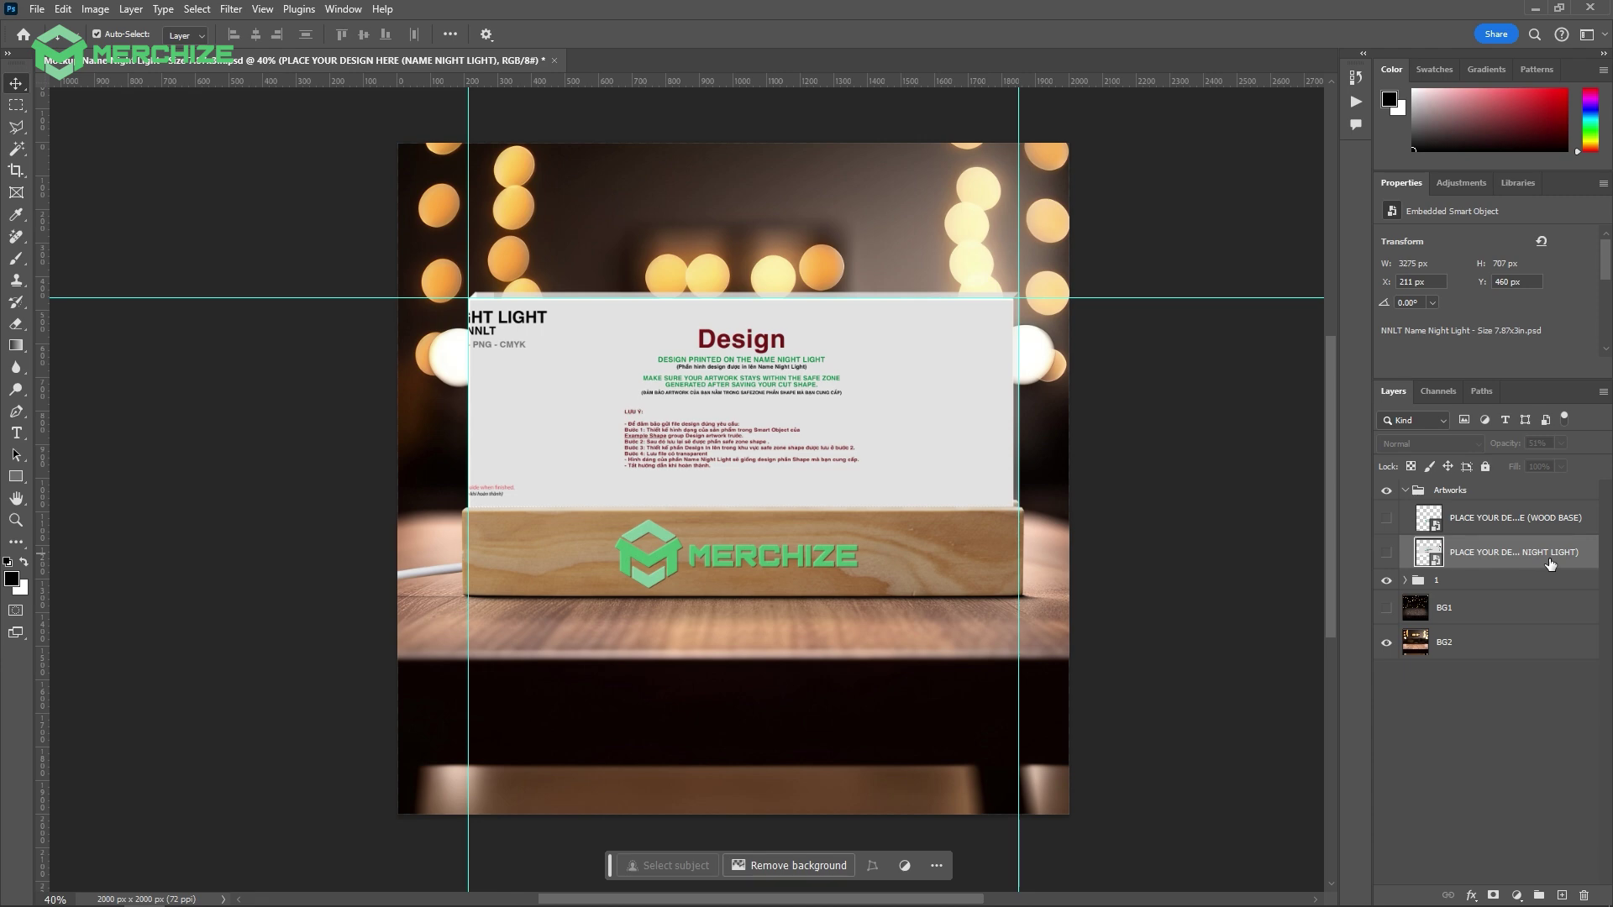
{"action": "double_click", "coordinate": [1437, 562]}
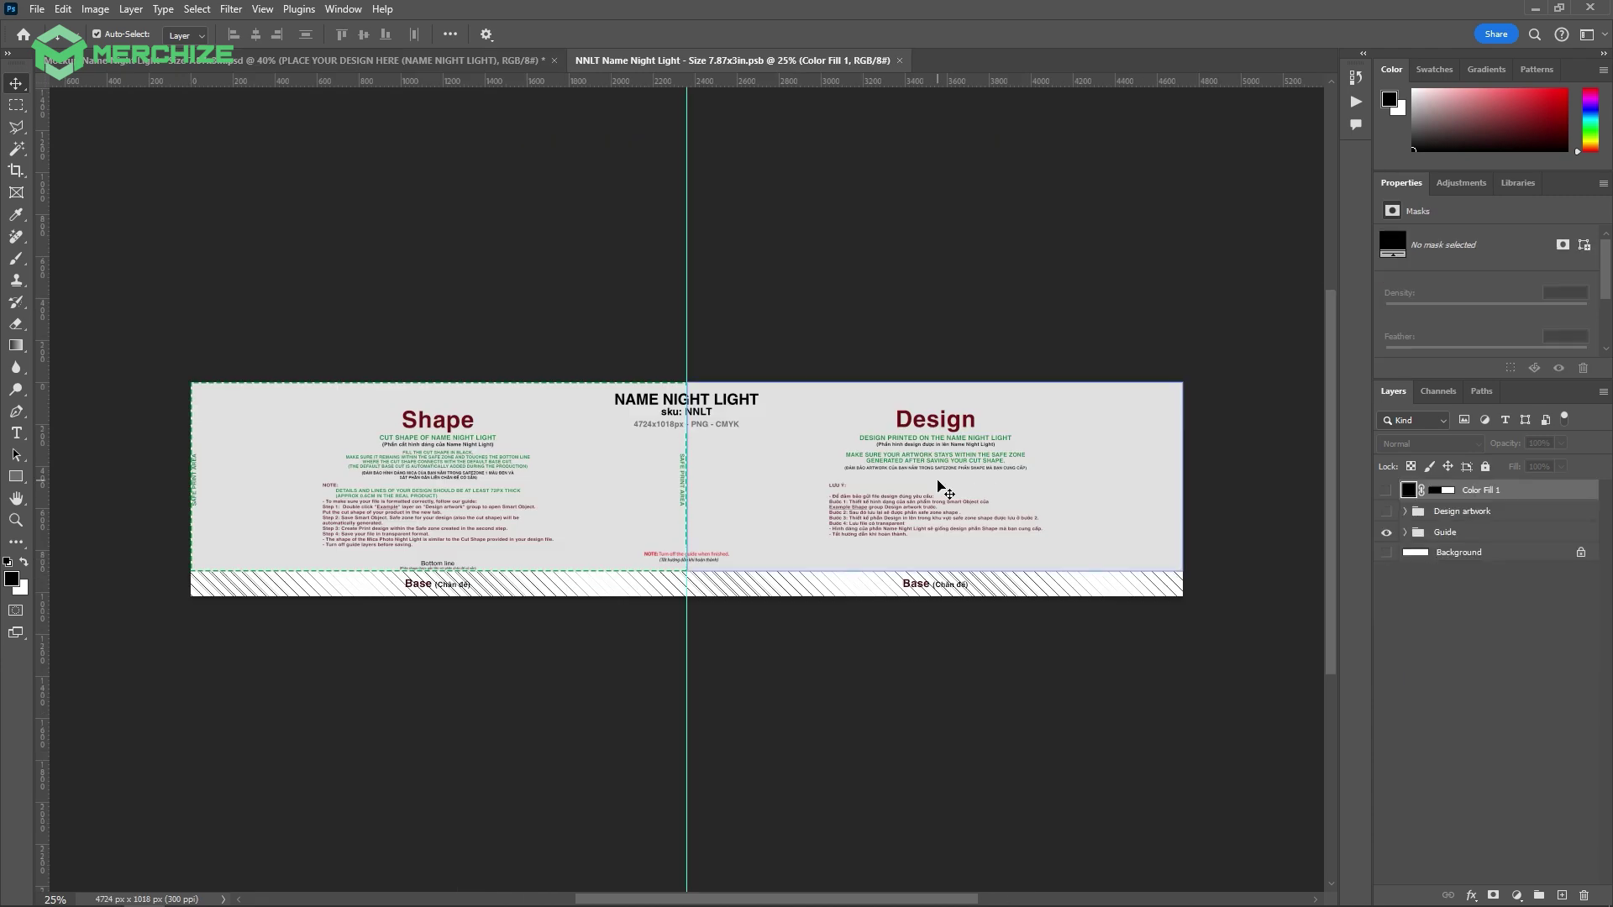
{"action": "left_click_drag", "start_coordinate": [687, 459], "coordinate": [988, 504]}
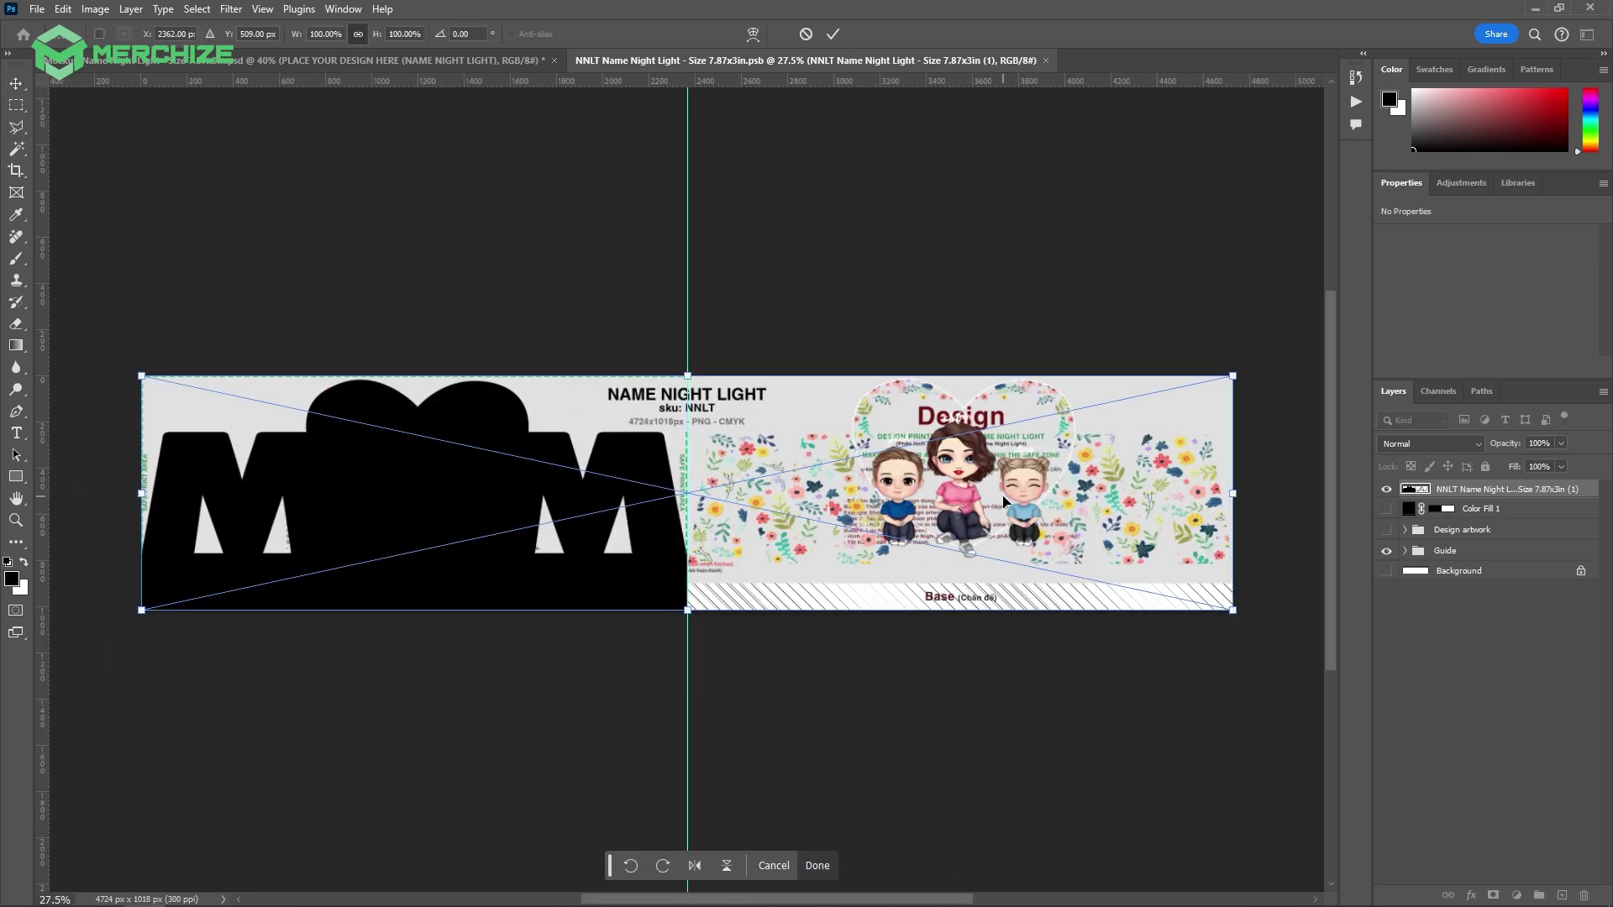
{"action": "key", "text": "Return"}
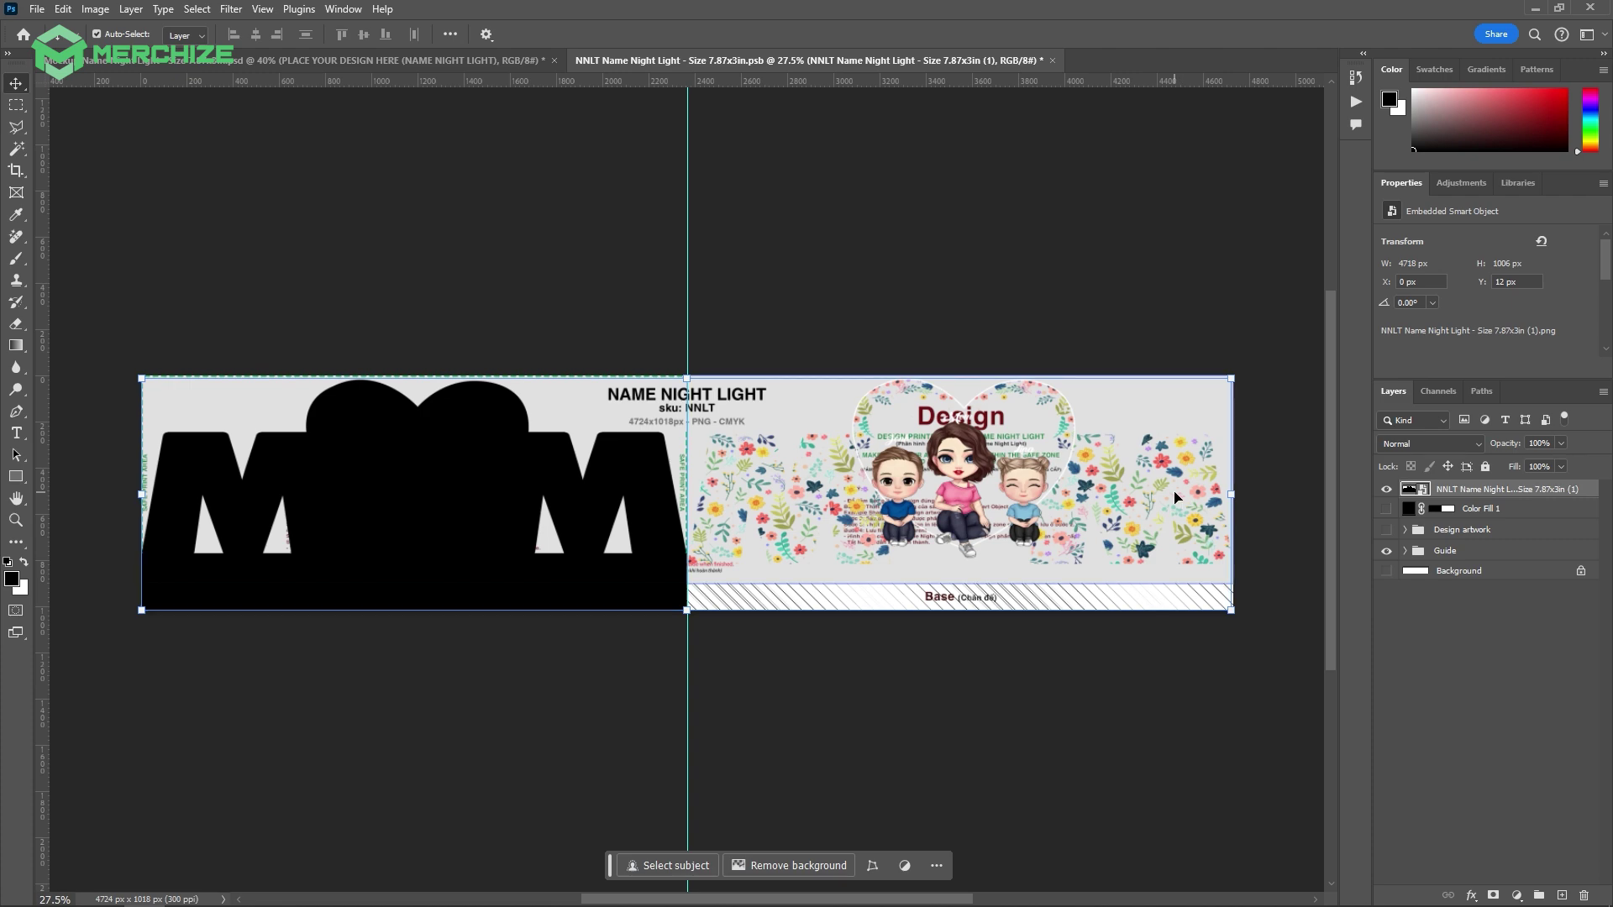
Step: Hide the Guide group, save the name night light smart object, and return to the mockup document
{"action": "left_click", "coordinate": [1390, 555]}
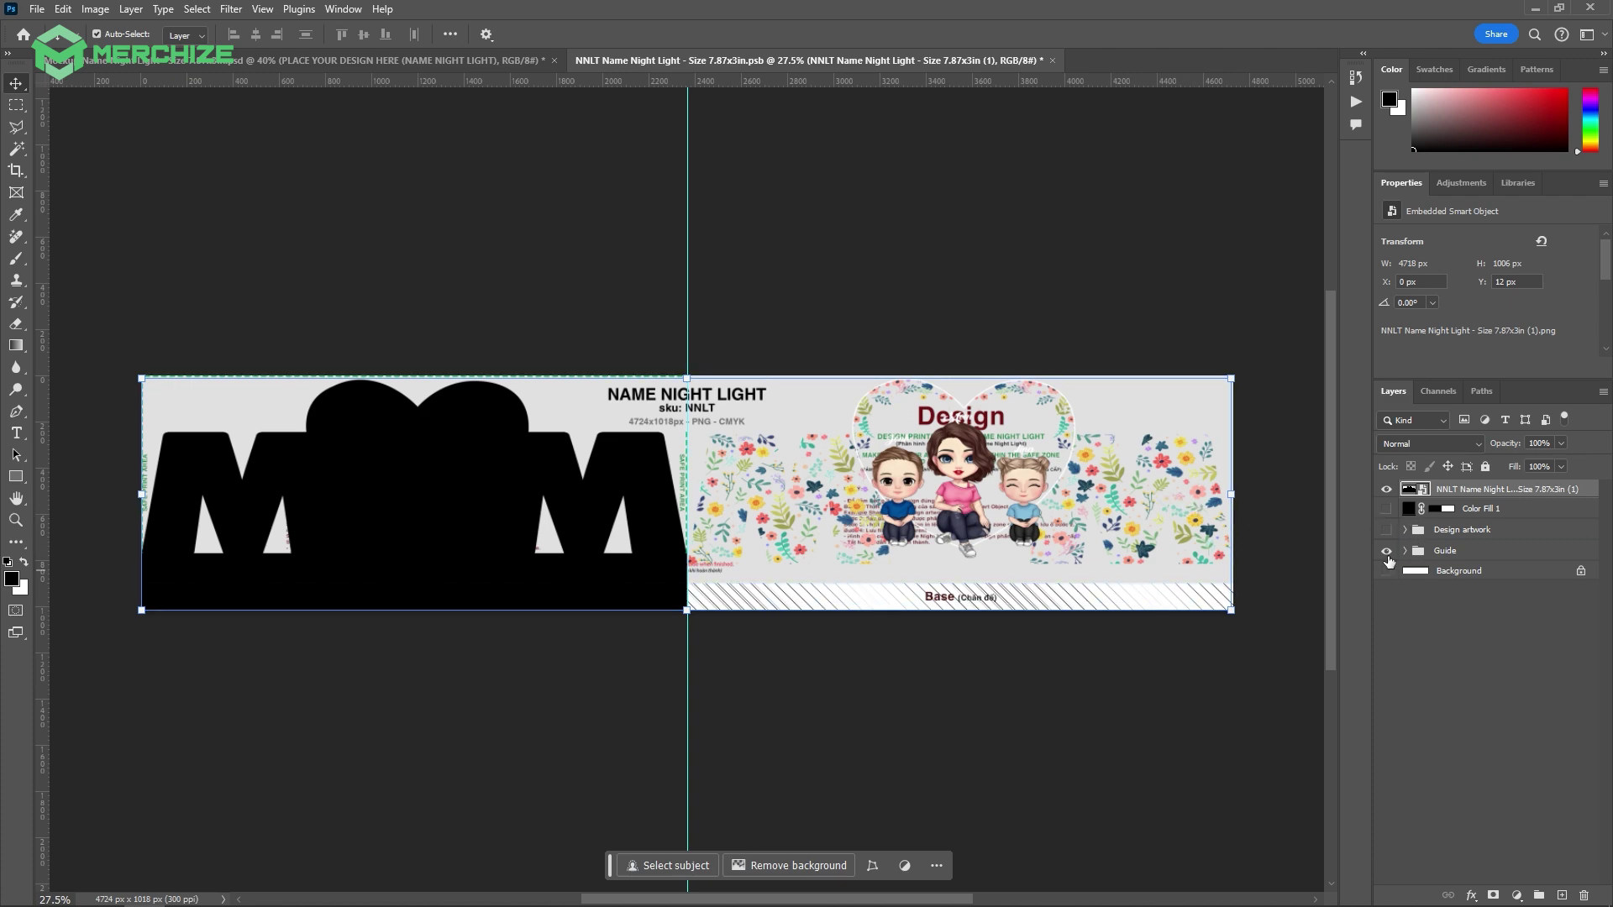
{"action": "left_click", "coordinate": [1387, 551]}
{"action": "key", "text": "ctrl+minus"}
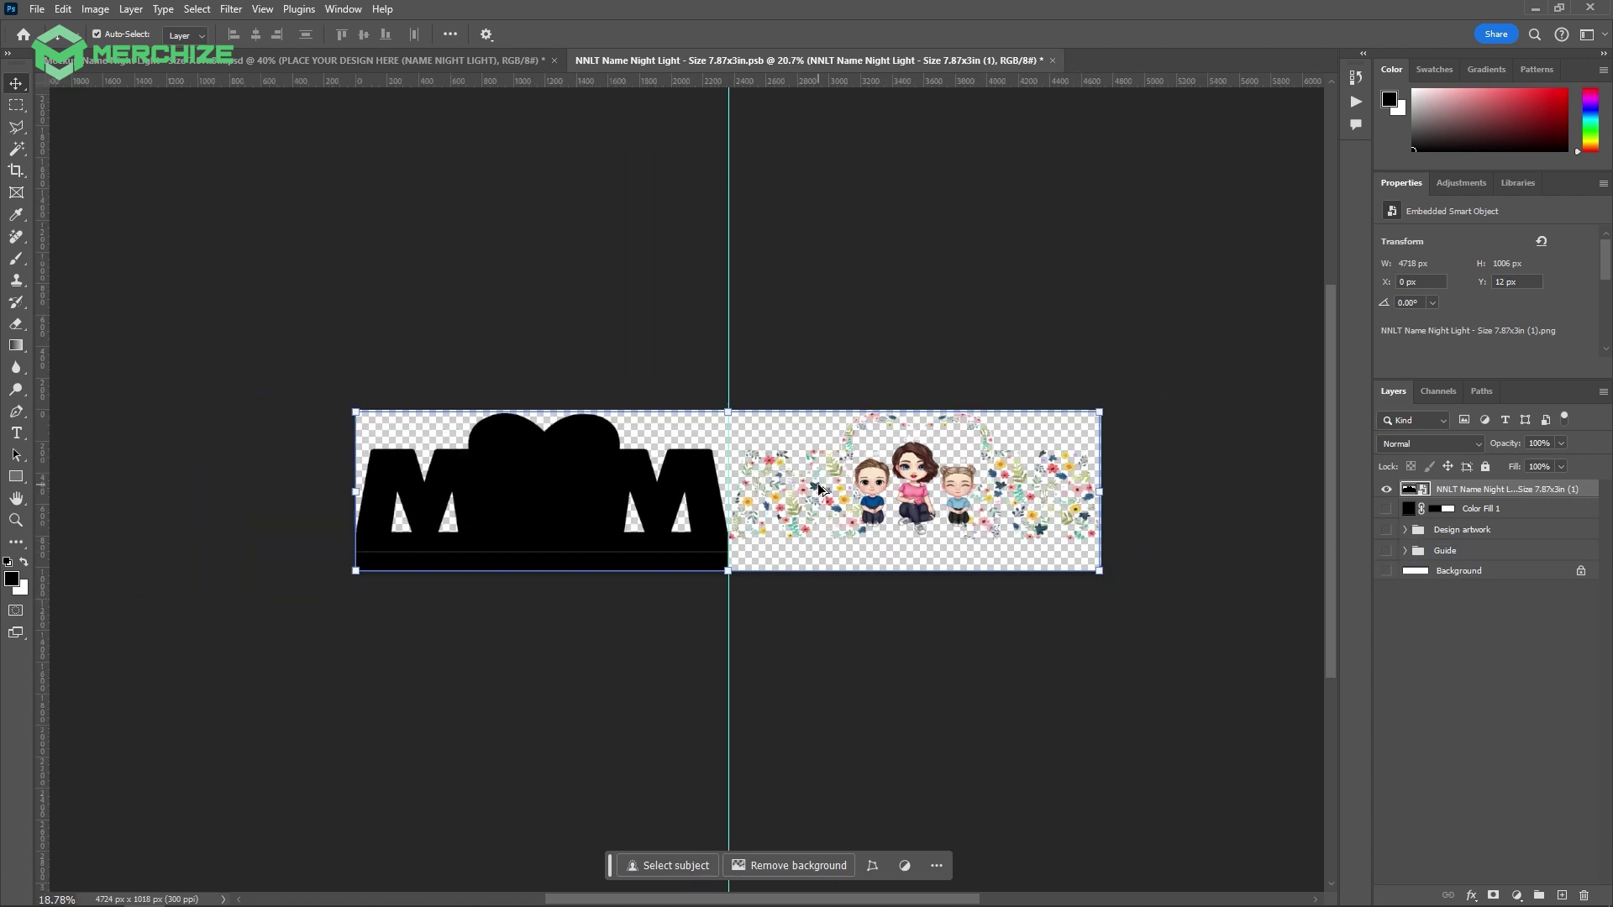
{"action": "scroll", "coordinate": [720, 493], "scroll_direction": "up", "scroll_amount": 1}
{"action": "scroll", "coordinate": [748, 495], "scroll_direction": "down", "scroll_amount": 2}
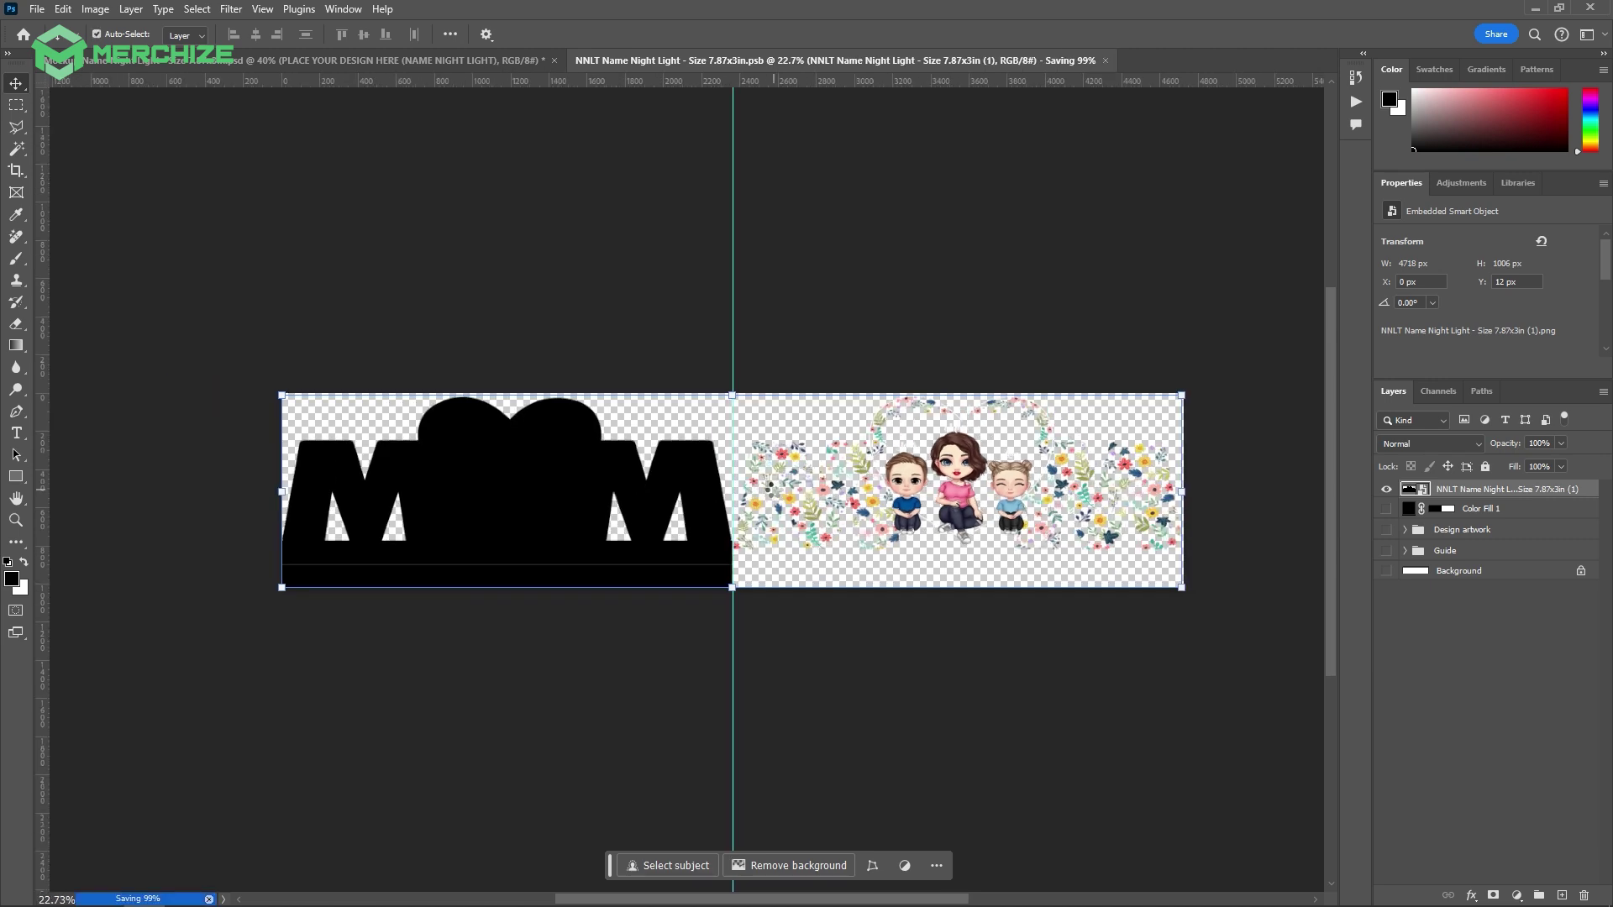
{"action": "key", "text": "ctrl+Tab"}
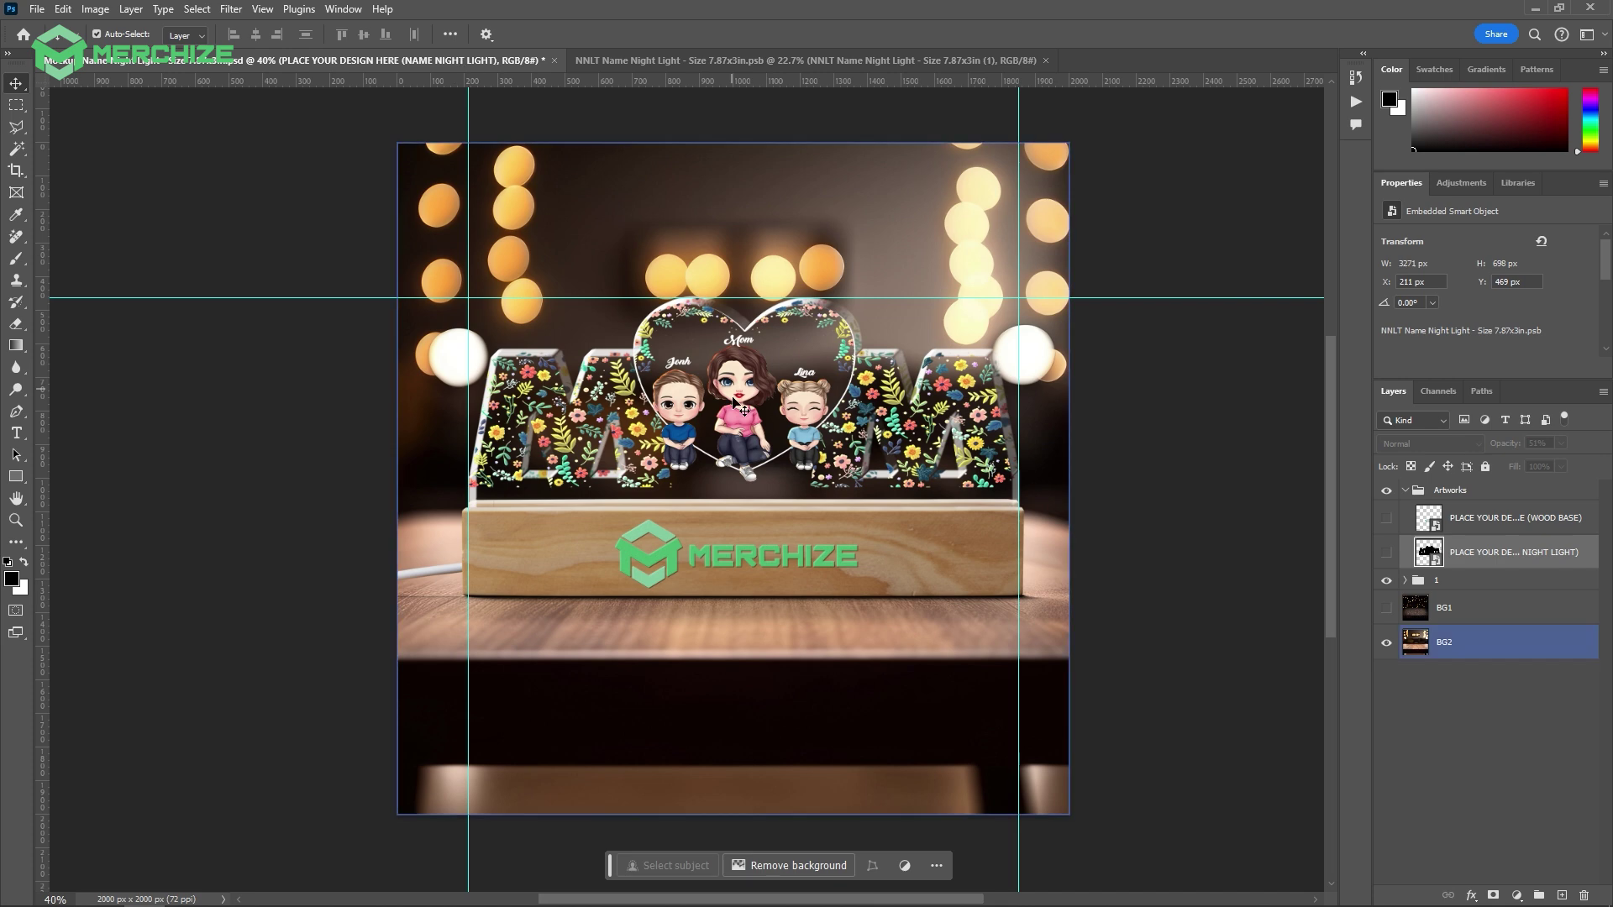
Step: Save the finished mockup as Mockup Name Night Light - Size 7.87x3in.psd in Downloads, replacing the existing file
{"action": "scroll", "coordinate": [727, 443], "scroll_direction": "up", "scroll_amount": 3}
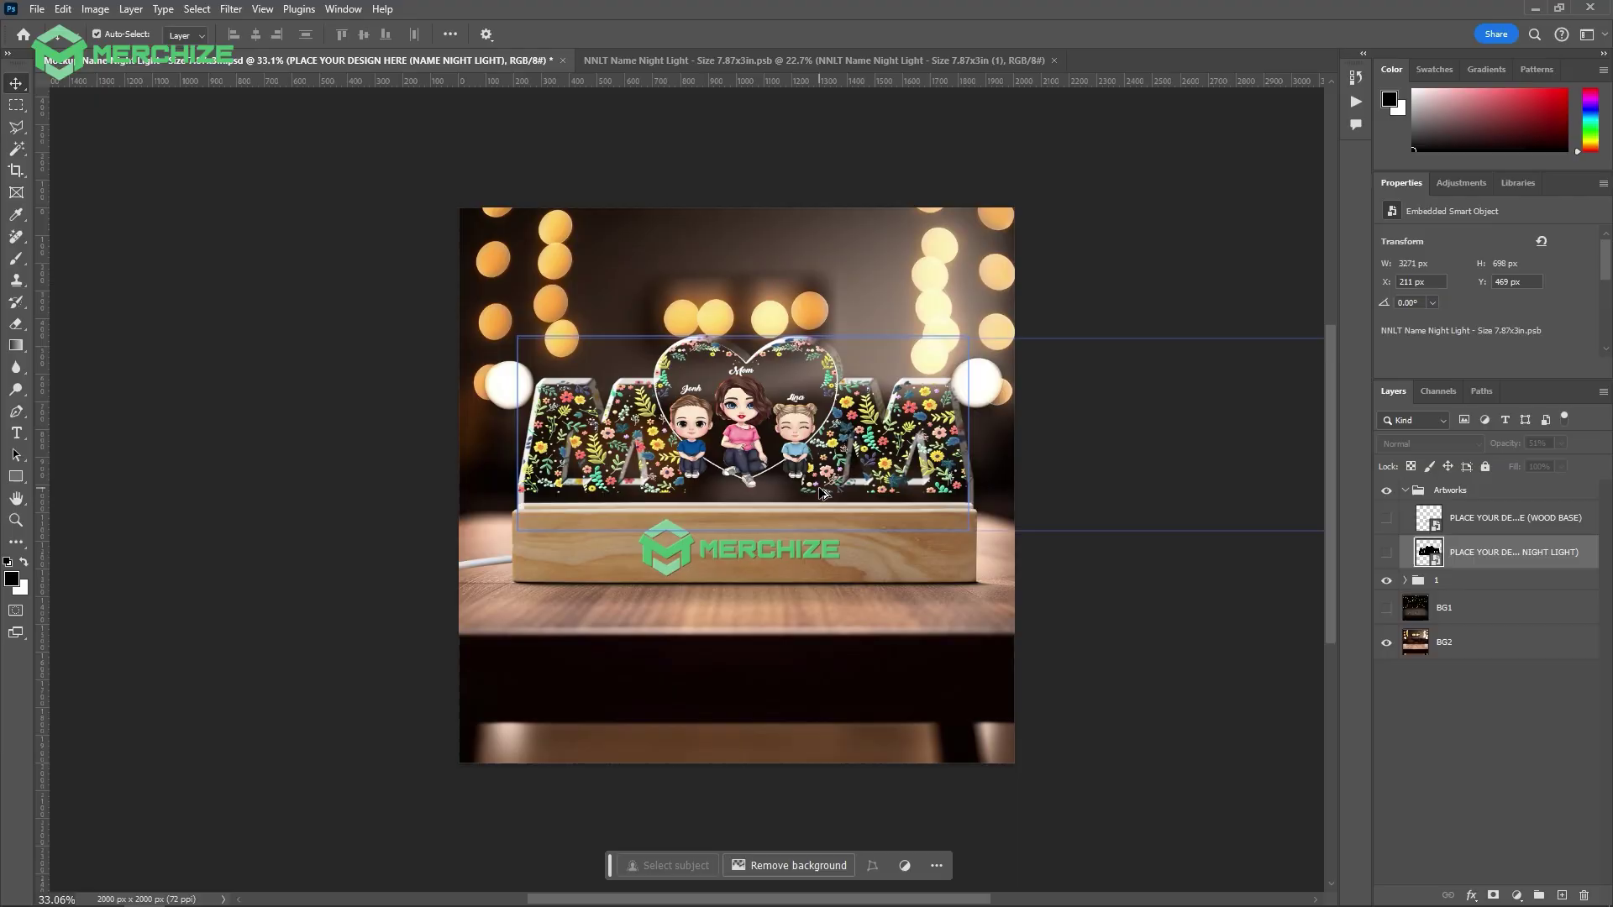
{"action": "scroll", "coordinate": [715, 471], "scroll_direction": "up", "scroll_amount": 2}
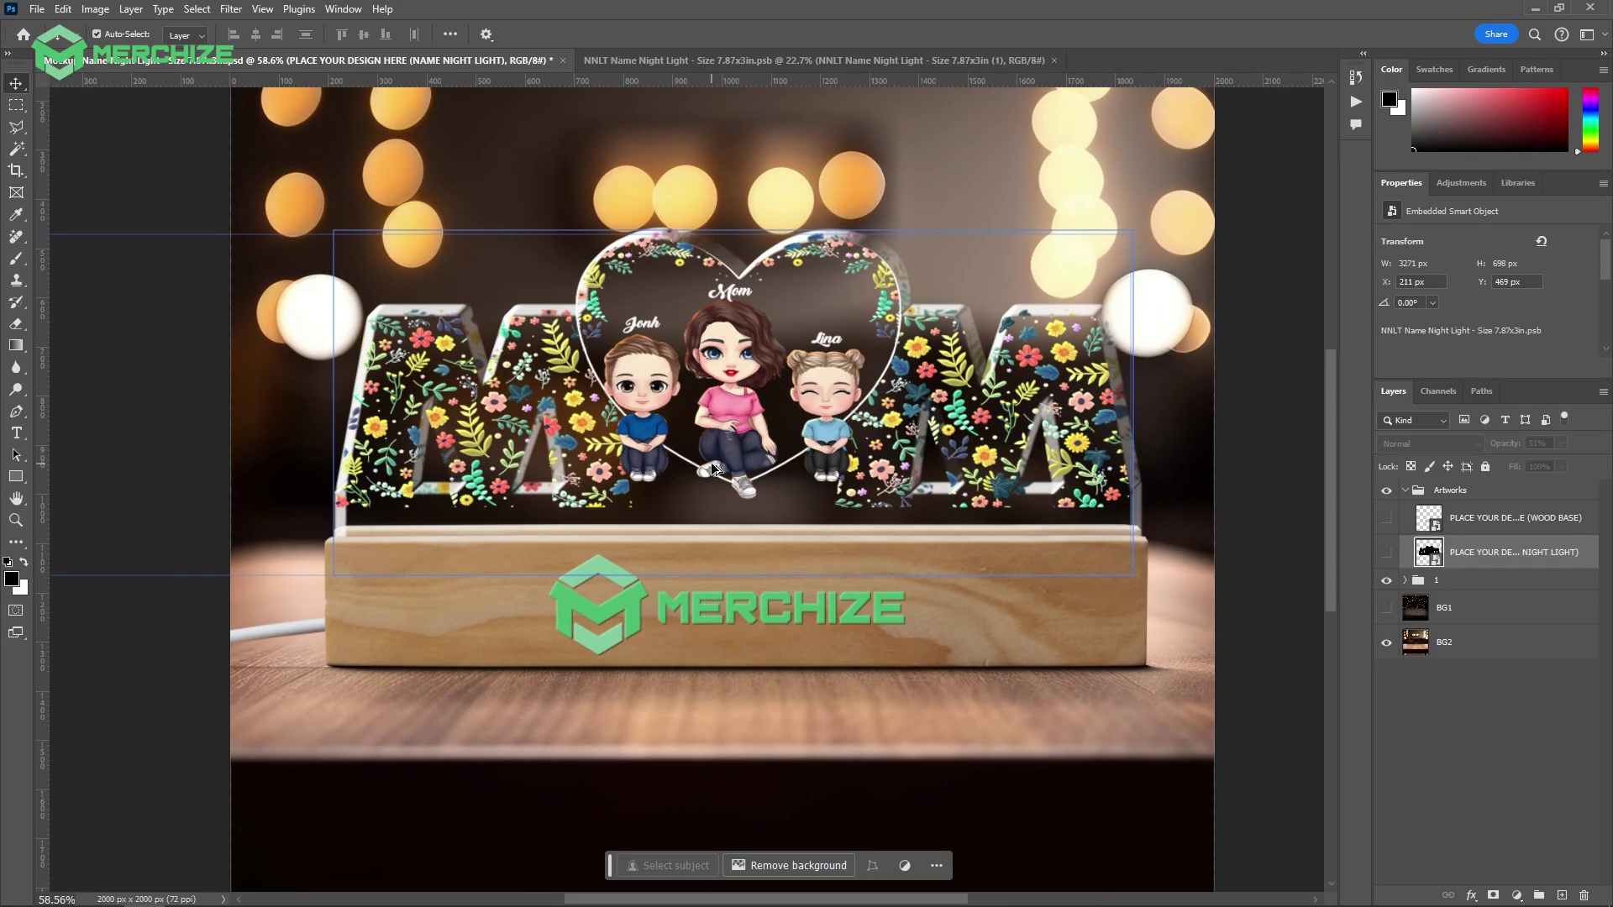
{"action": "scroll", "coordinate": [715, 470], "scroll_direction": "down", "scroll_amount": 3}
{"action": "left_click", "coordinate": [36, 8]}
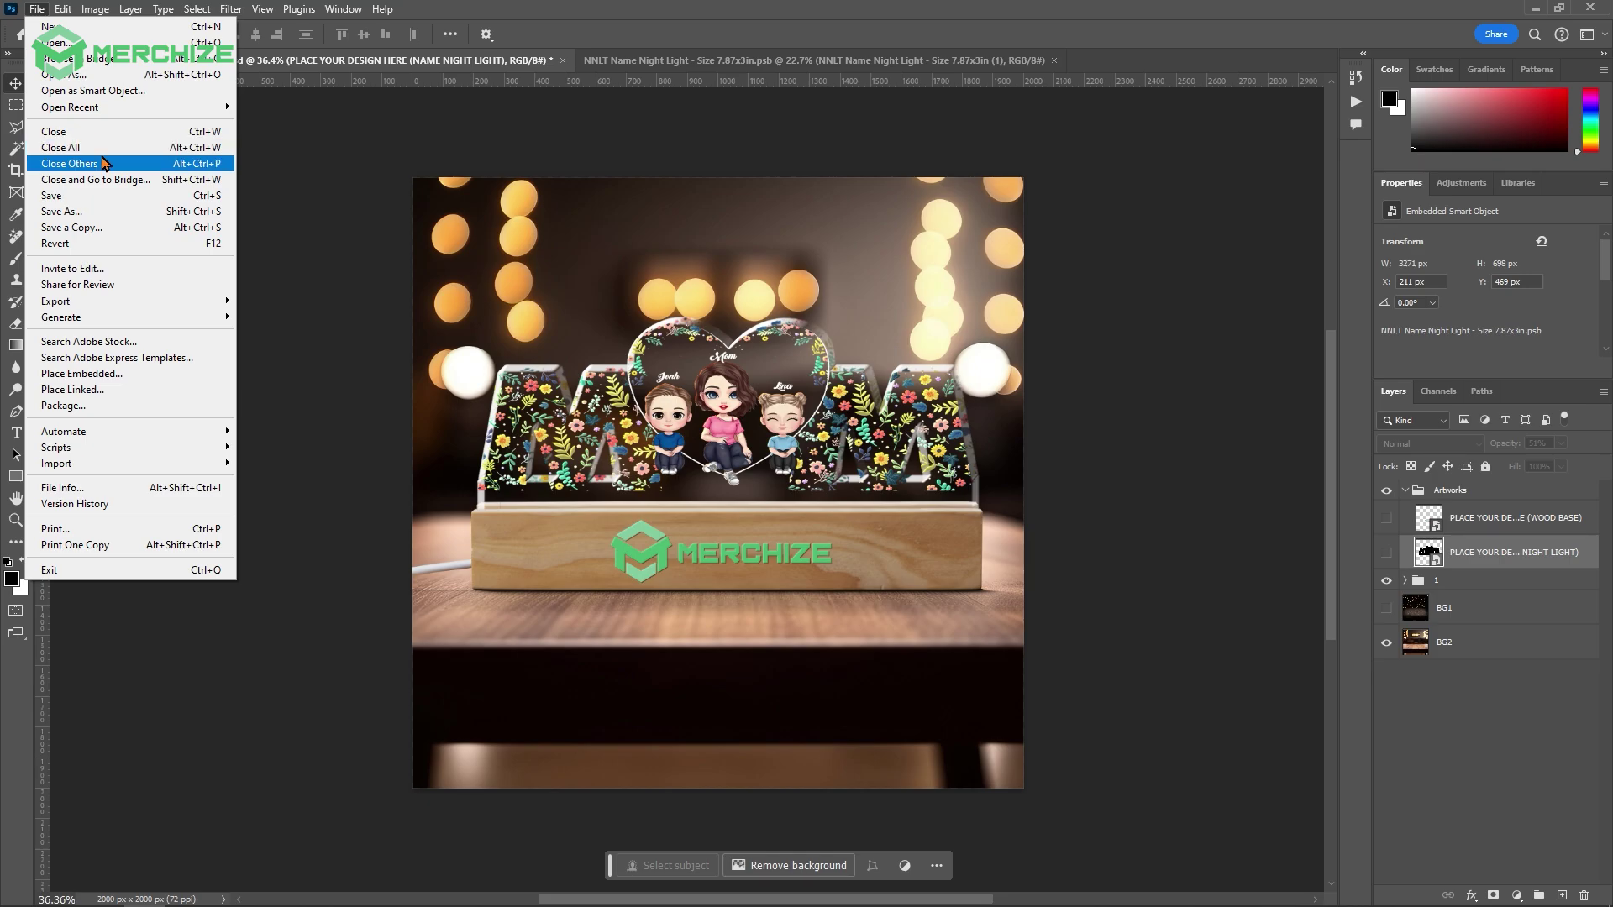
{"action": "left_click", "coordinate": [96, 211]}
{"action": "key", "text": "Return"}
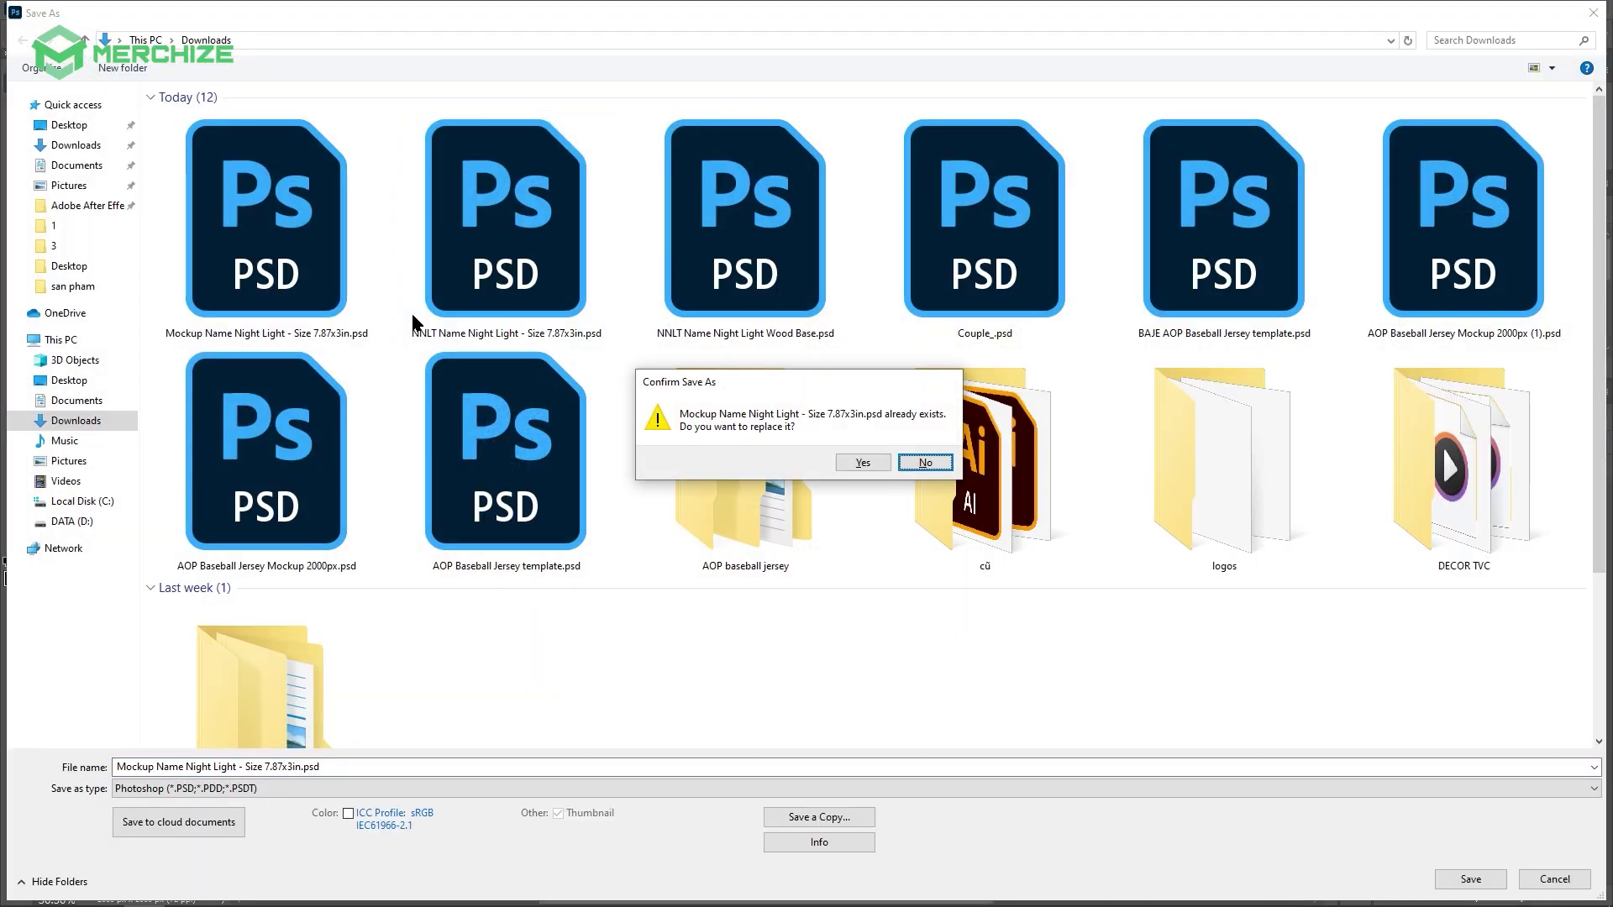
{"action": "key", "text": "Return"}
{"action": "key", "text": "Return"}
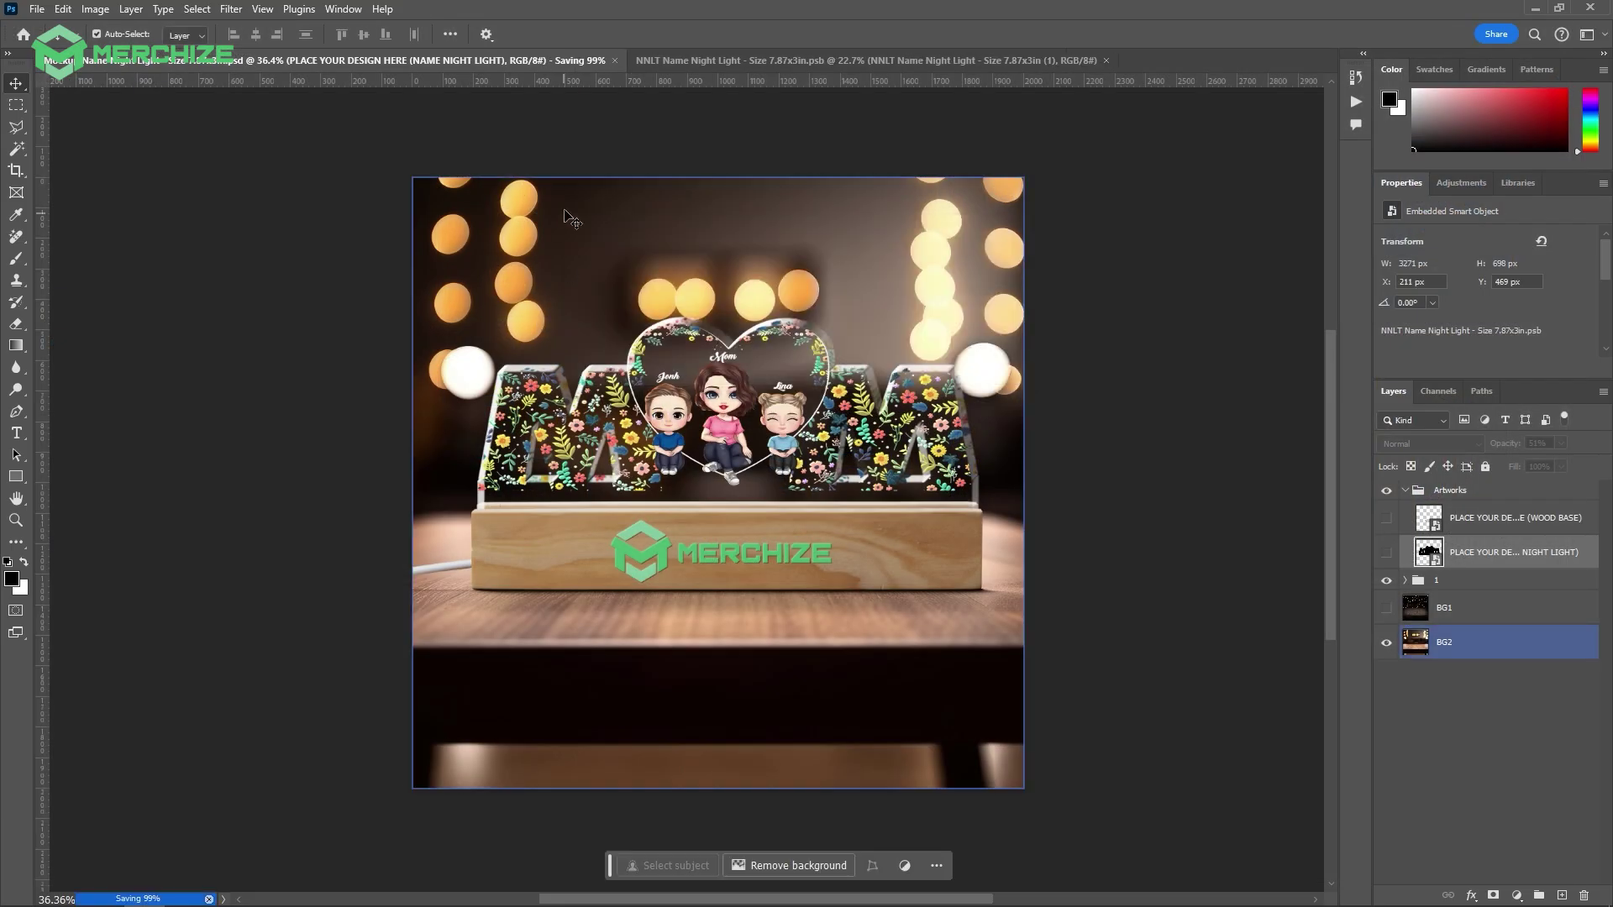